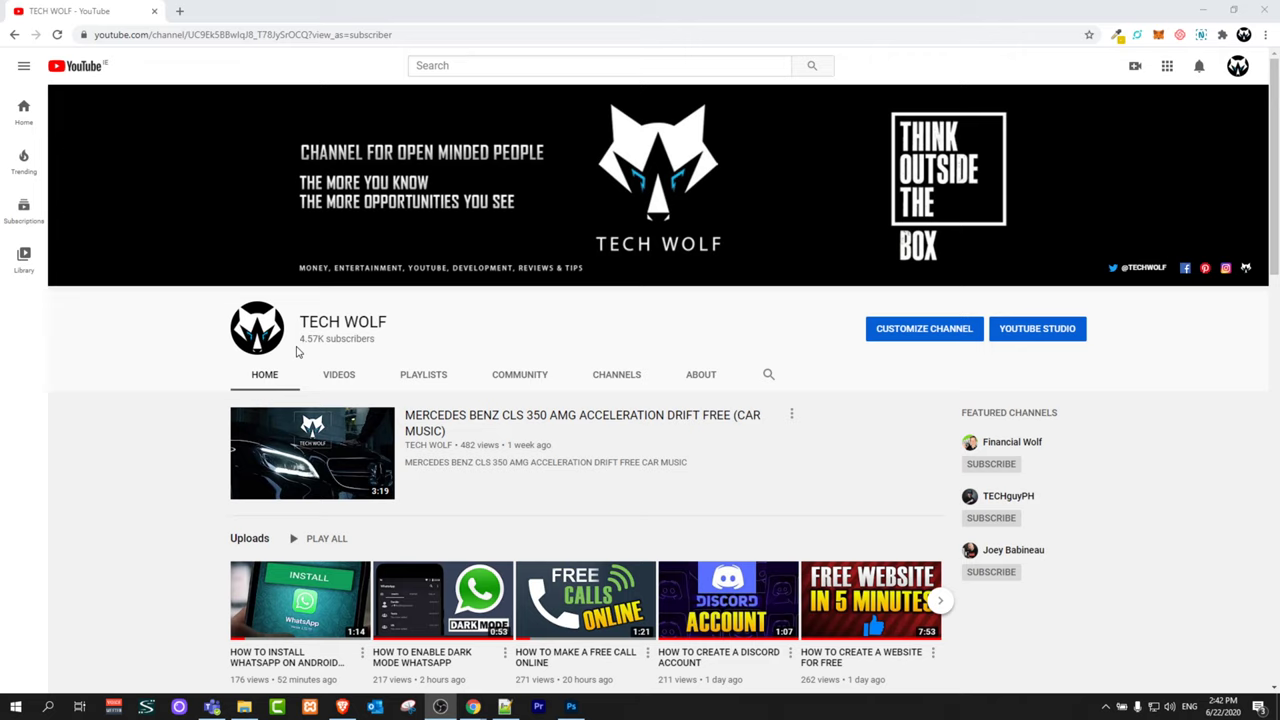
# Step: Search Google for xampp in a new tab and open the apachefriends.org XAMPP homepage
pyautogui.hotkey('ctrl', 't')
pyautogui.click(234, 38)
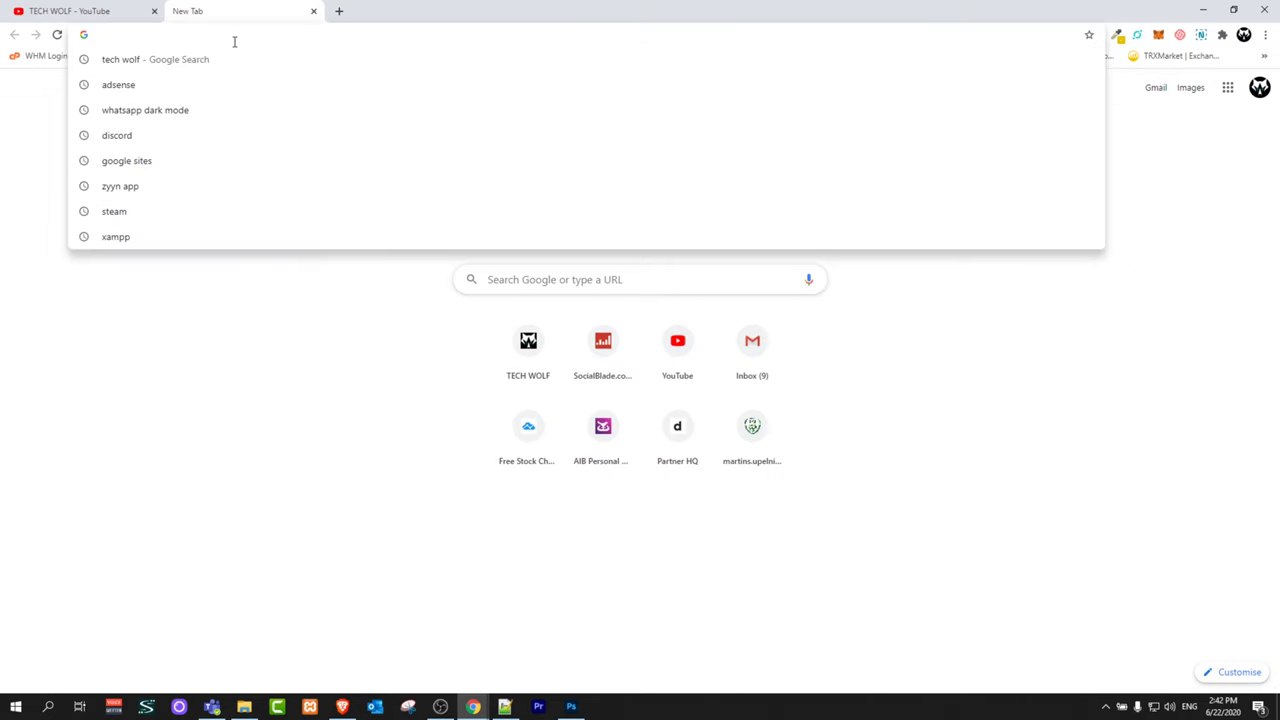
pyautogui.write('xampp')
pyautogui.press('Return')
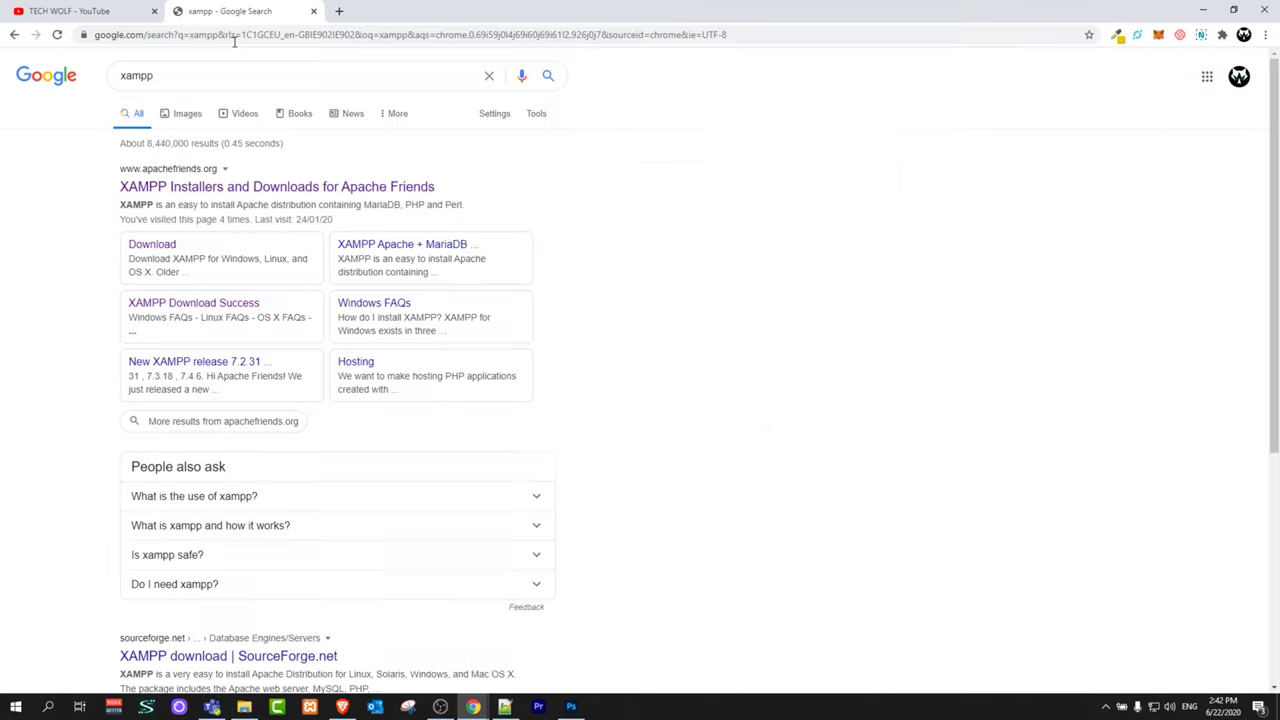
pyautogui.click(214, 186)
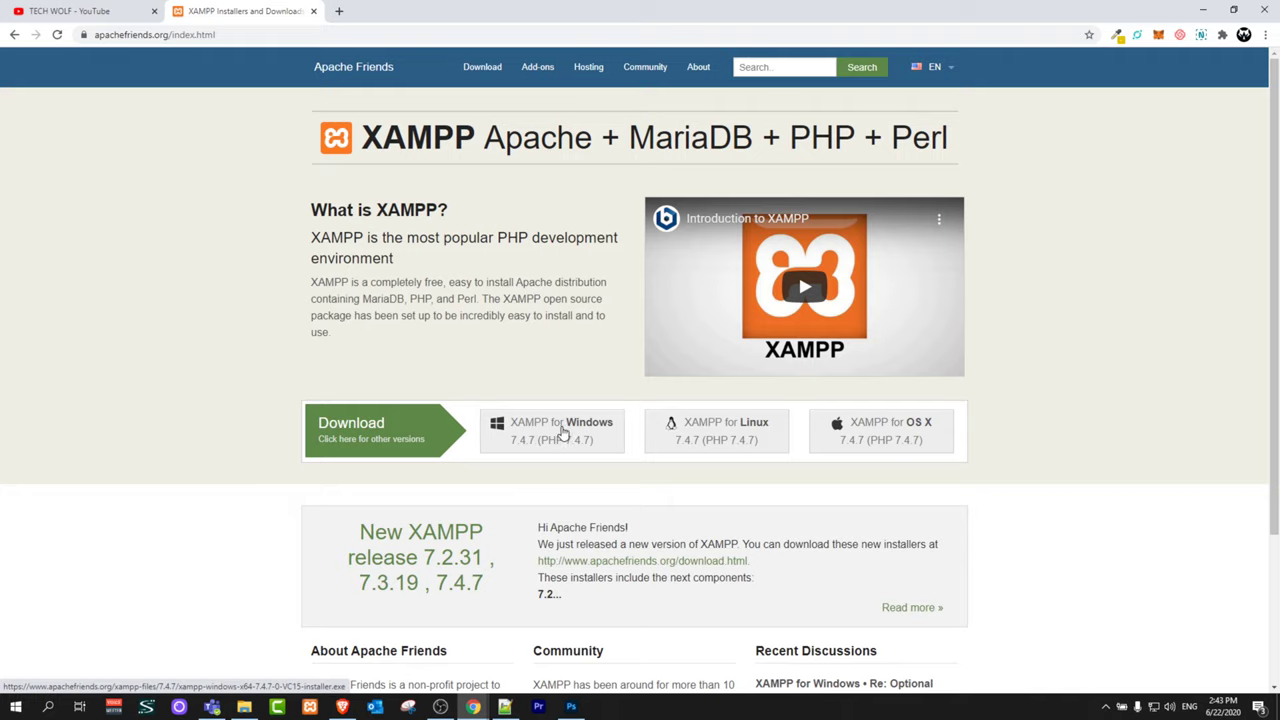
# Step: Download the XAMPP for Windows installer and launch it past the antivirus and permissions warnings
pyautogui.click(560, 432)
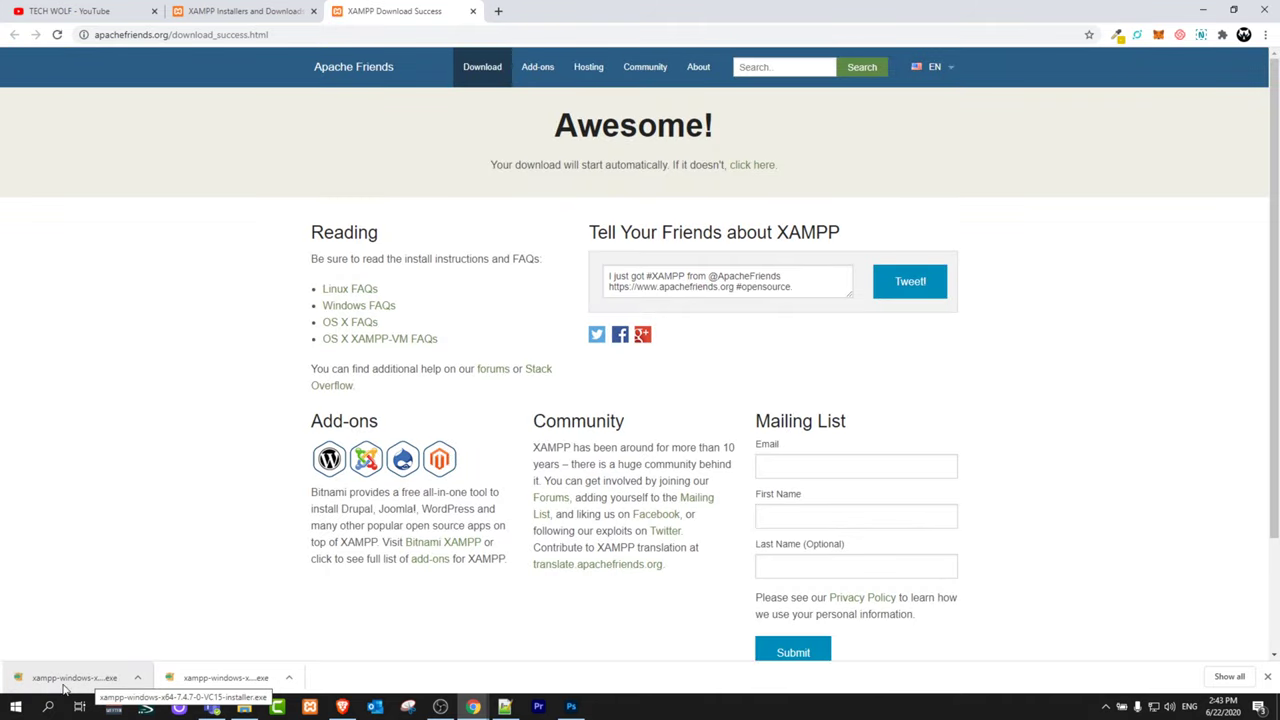
pyautogui.click(120, 682)
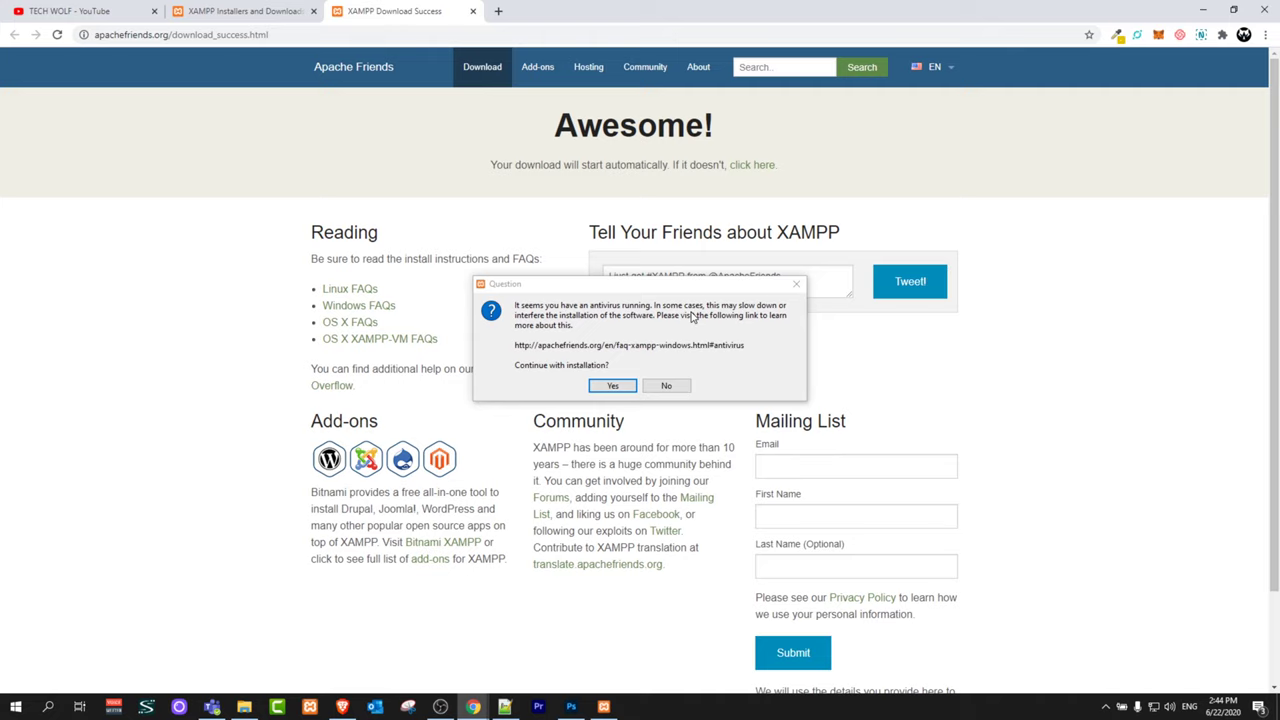
pyautogui.click(615, 388)
pyautogui.click(638, 372)
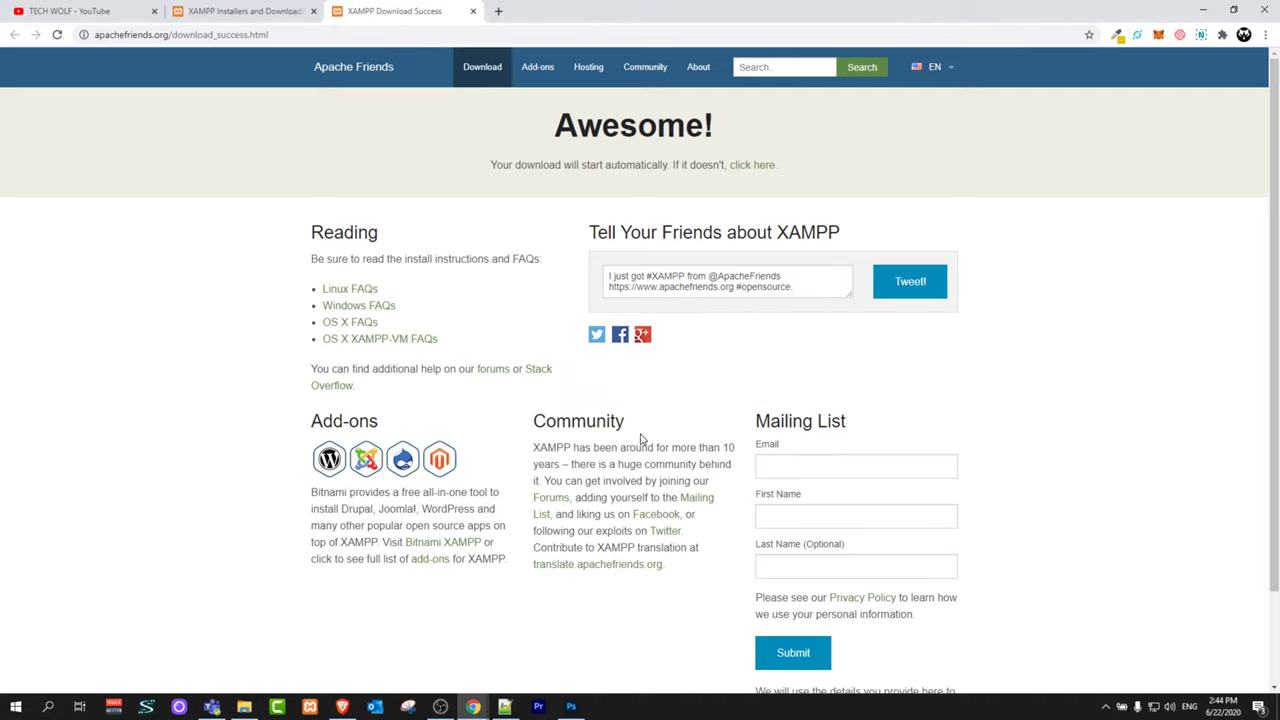
# Step: Advance setup to the C:\xampp install folder, dismiss the folder-not-empty warning, and switch to File Explorer
pyautogui.click(719, 483)
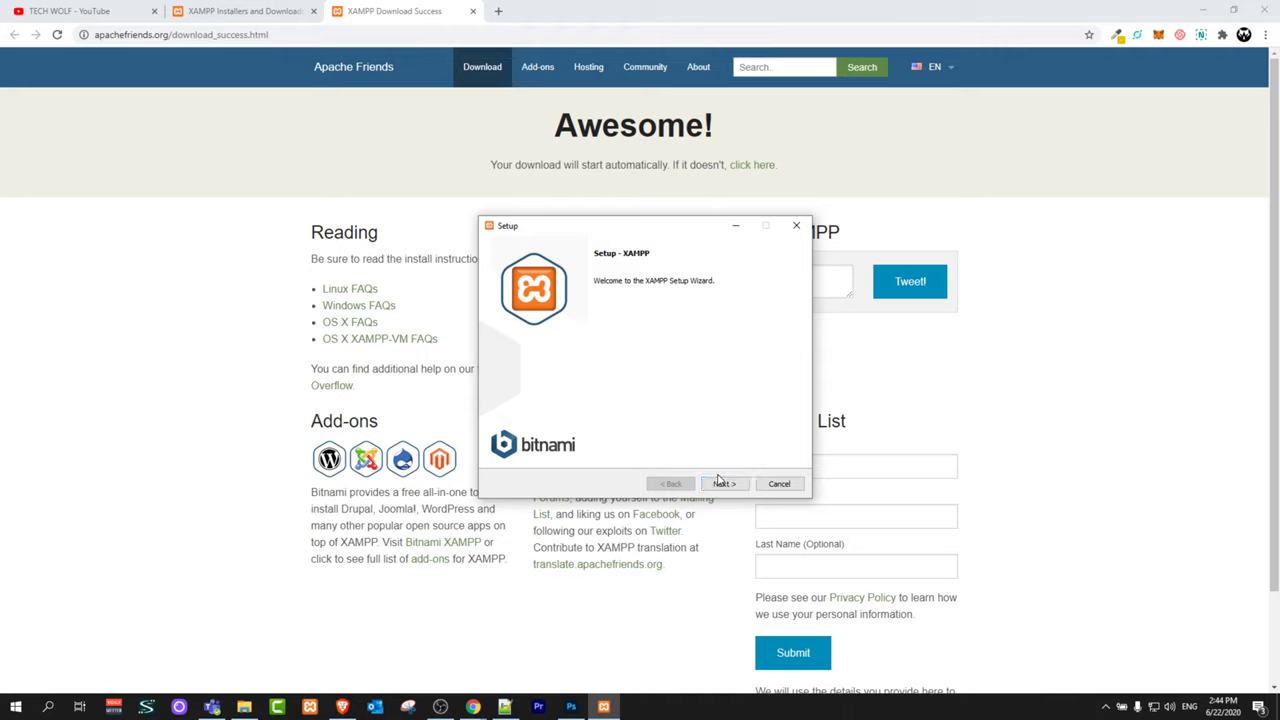
pyautogui.click(720, 485)
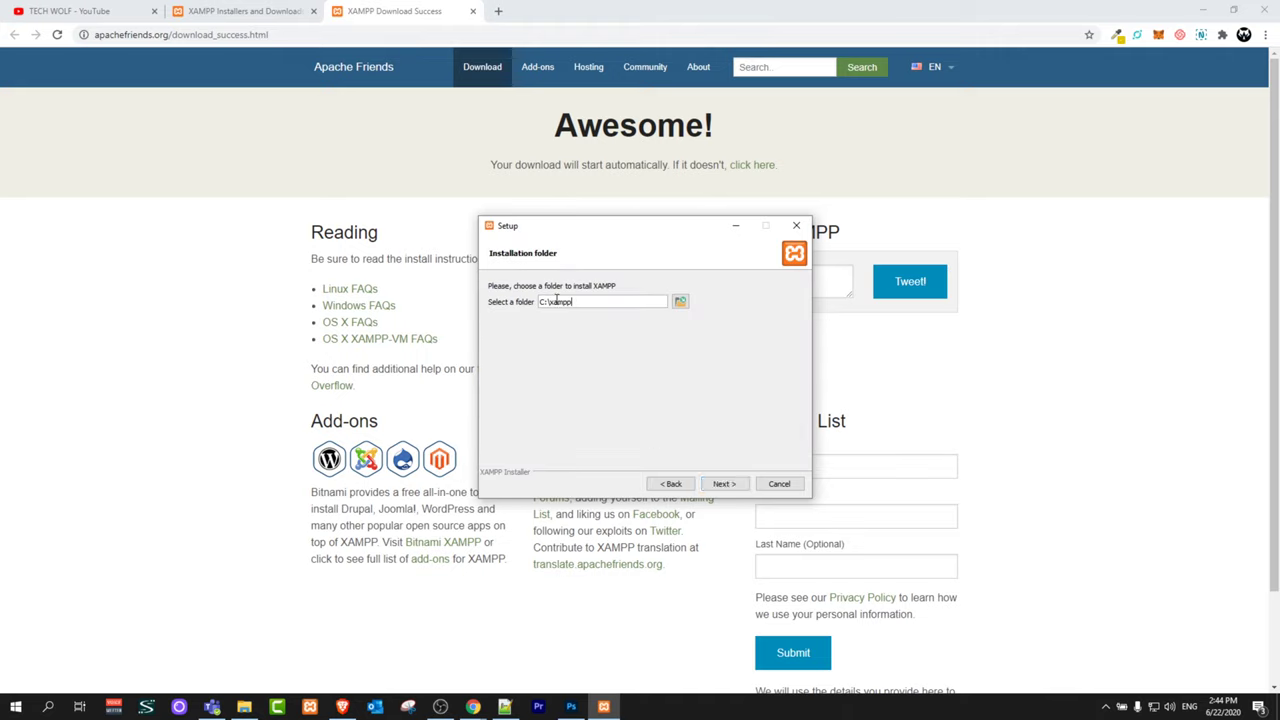
pyautogui.moveTo(586, 304); pyautogui.dragTo(506, 314)
pyautogui.click(722, 483)
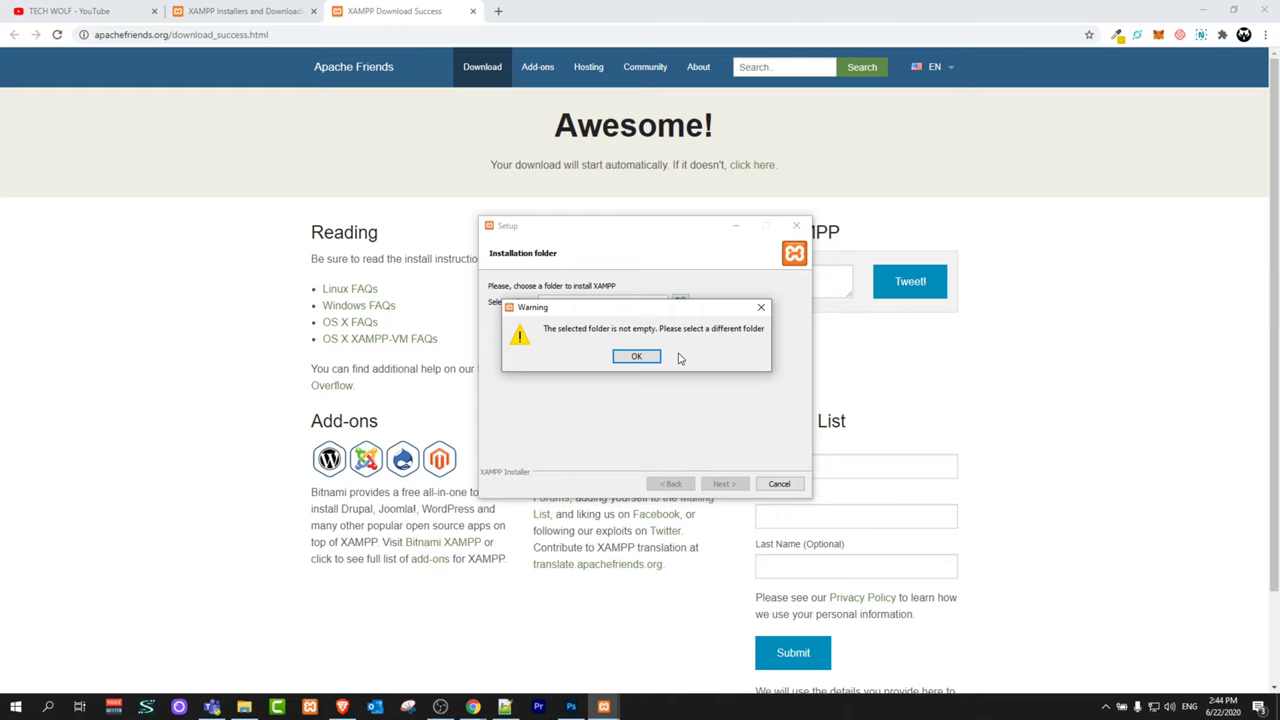
pyautogui.click(761, 307)
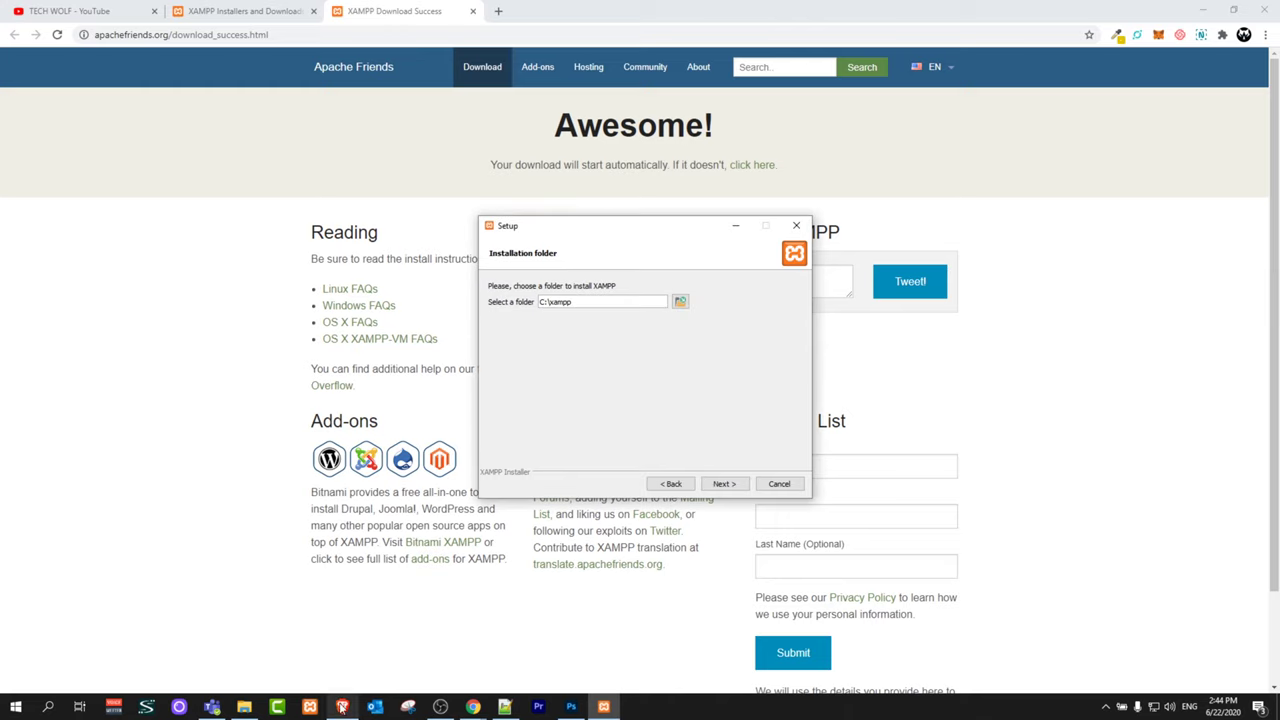
pyautogui.click(244, 706)
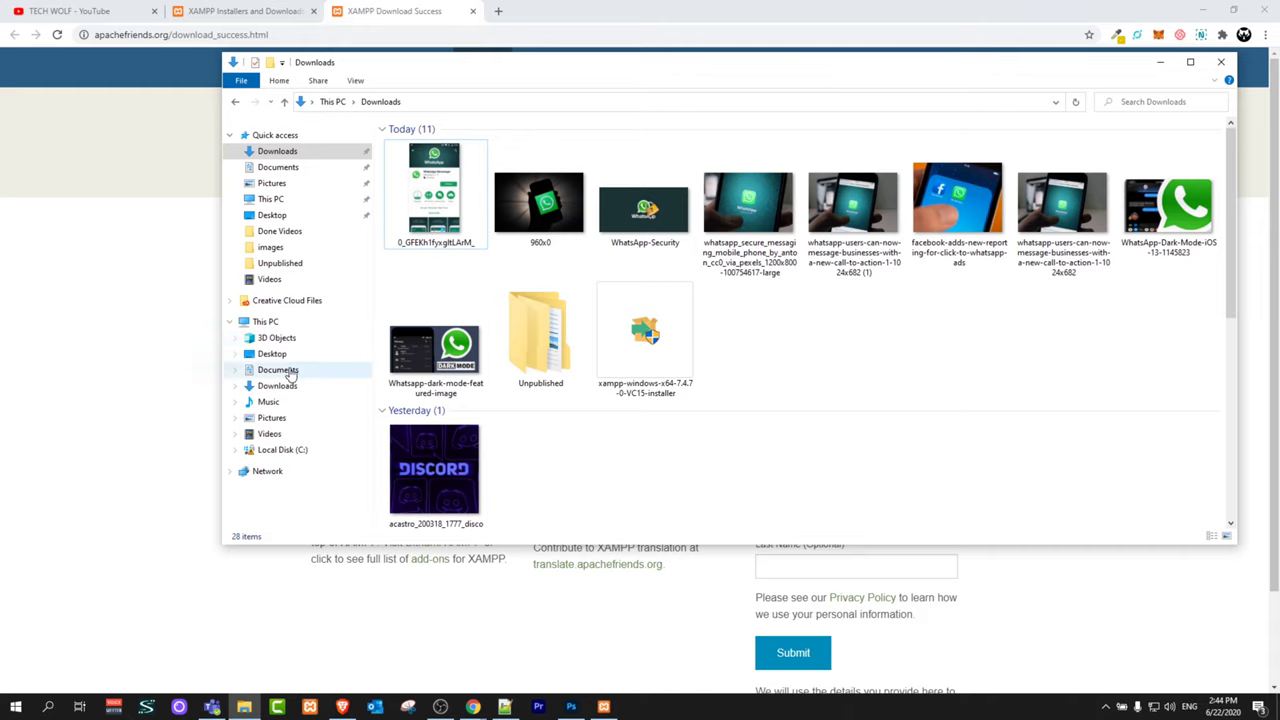
# Step: Delete the old xampp folder from Local Disk (C:) and minimise File Explorer
pyautogui.click(277, 450)
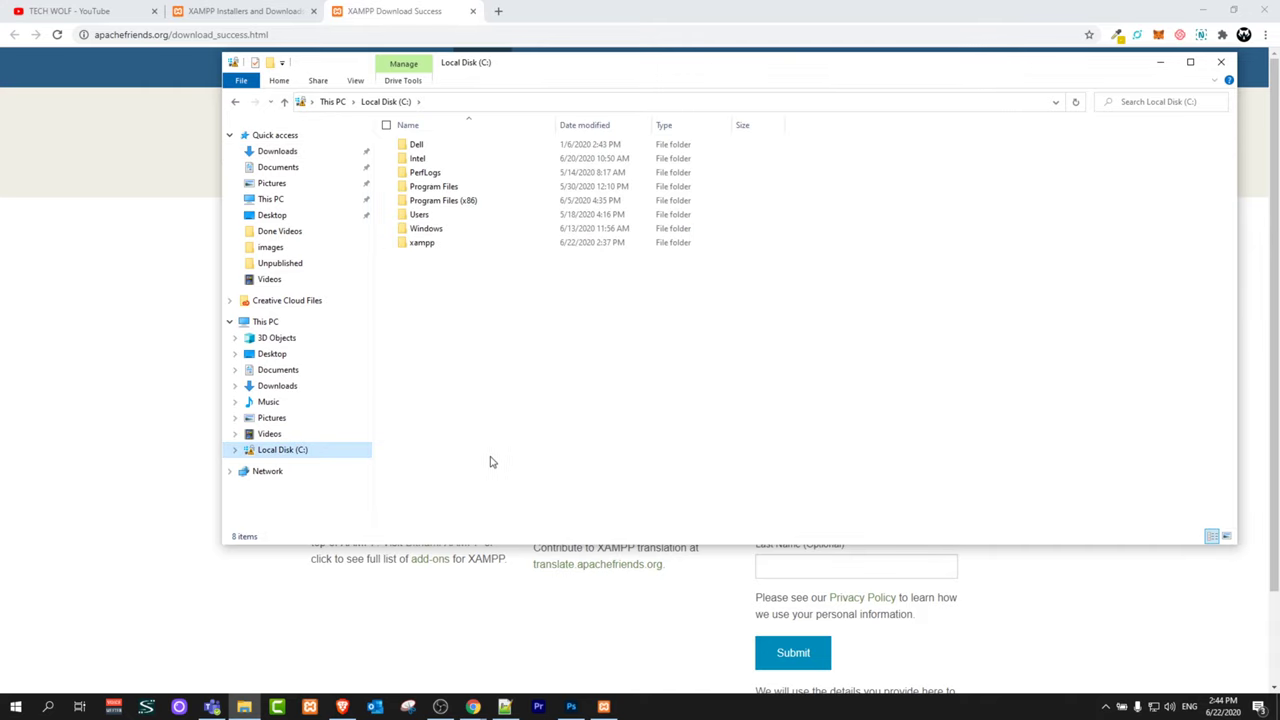
pyautogui.click(402, 245)
pyautogui.press('Delete')
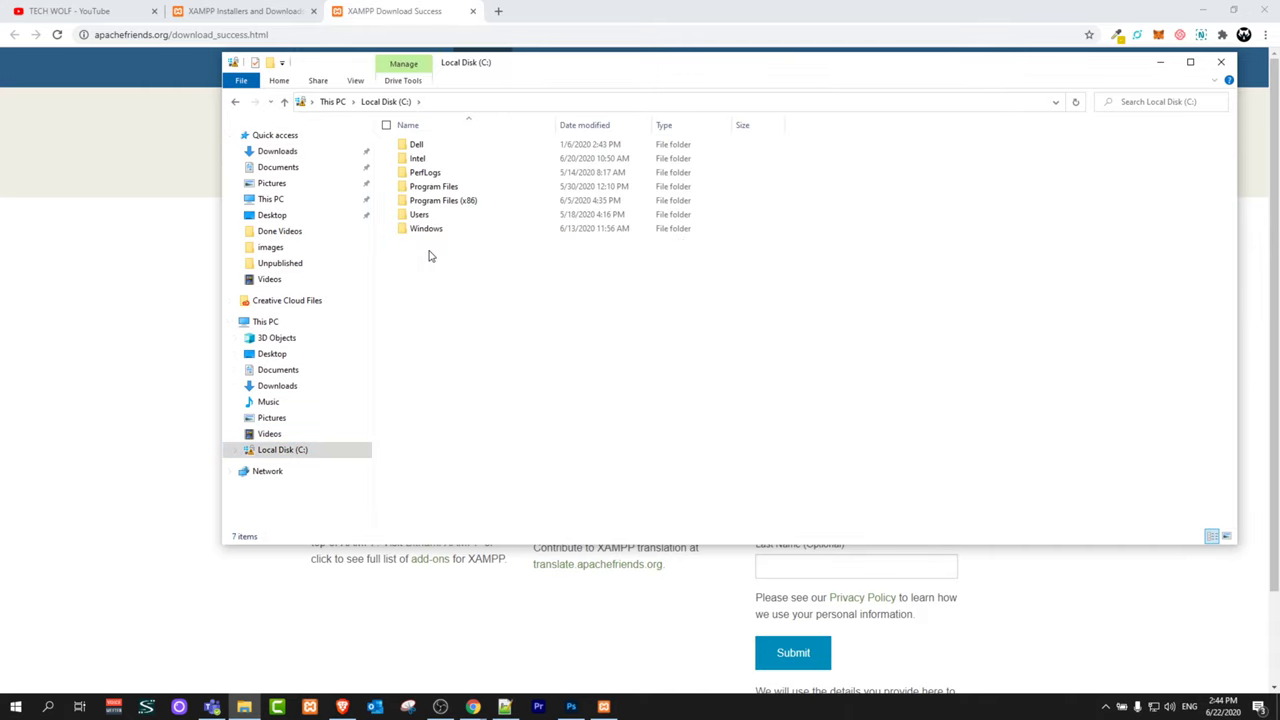
pyautogui.click(1159, 63)
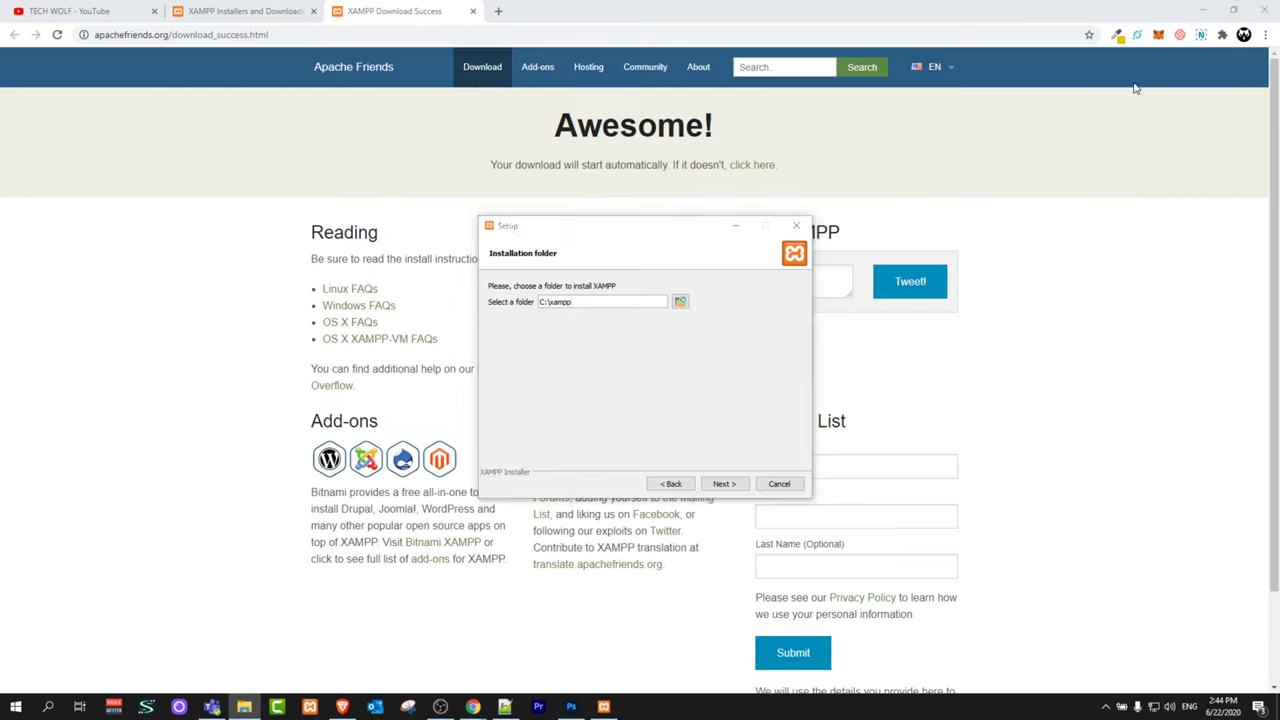
# Step: Install XAMPP to C:\xampp in English, skipping the Bitnami page, and finish setup
pyautogui.click(717, 486)
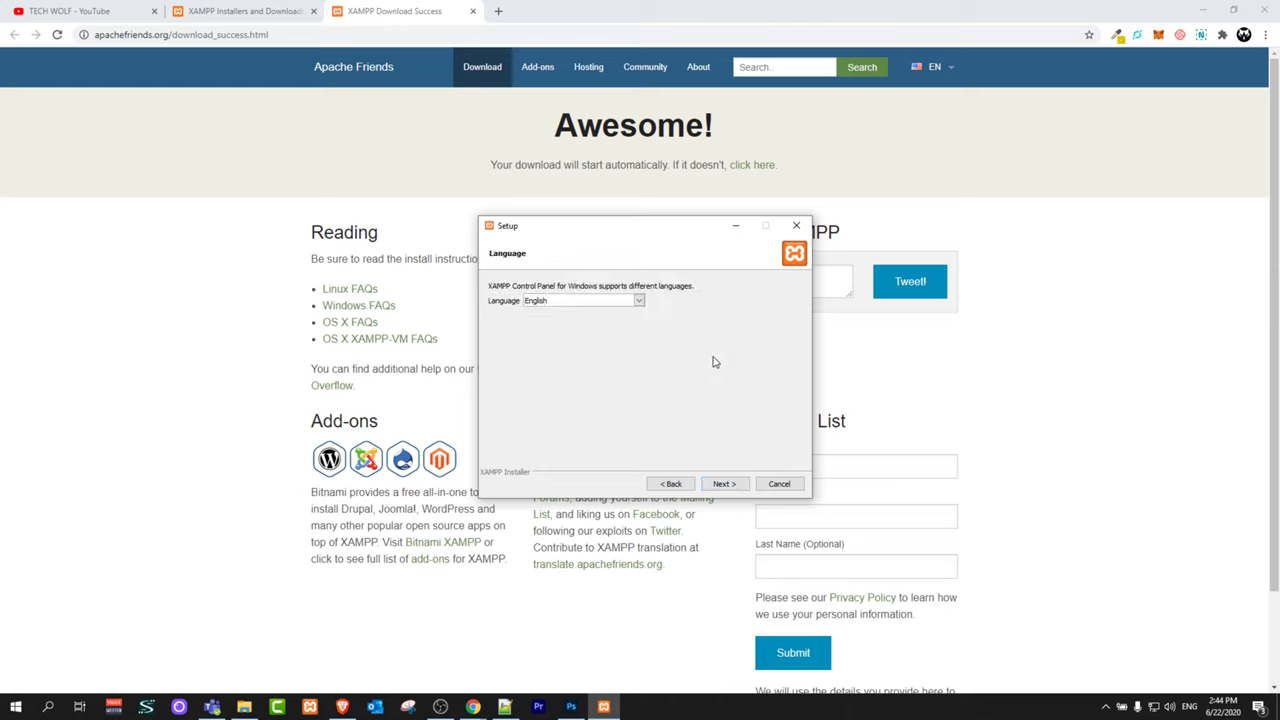
pyautogui.click(725, 486)
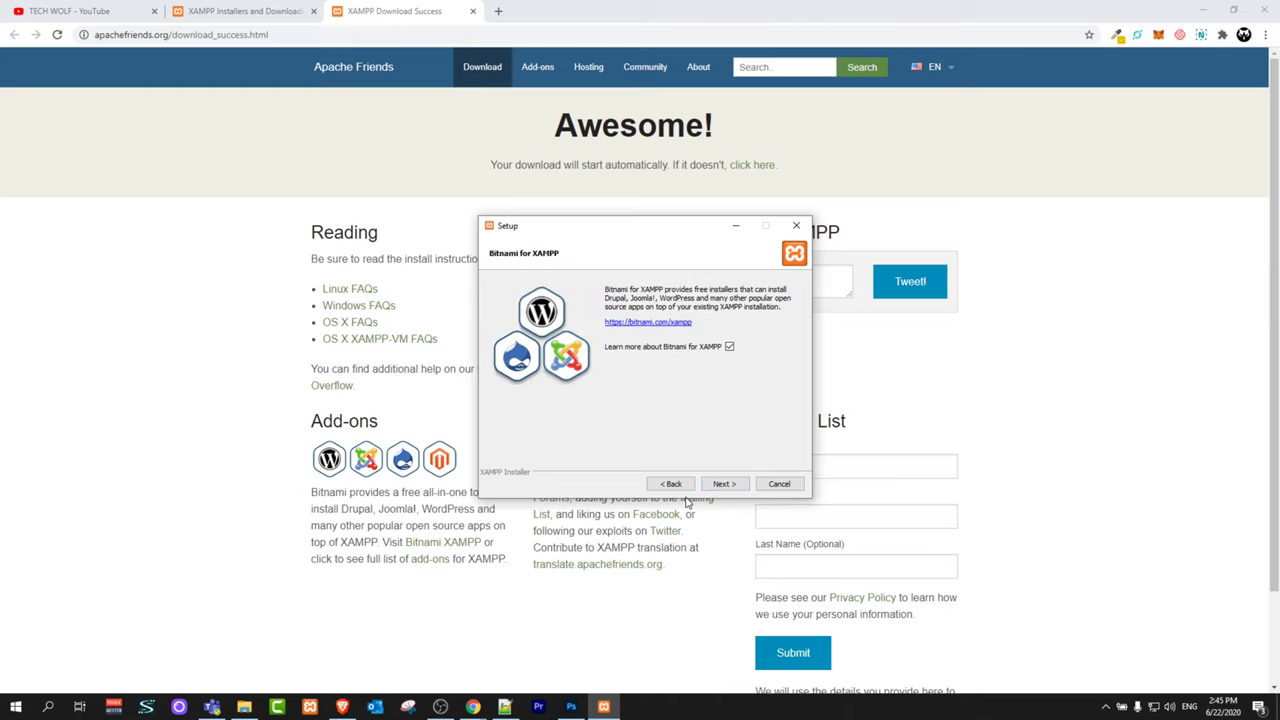
pyautogui.click(722, 484)
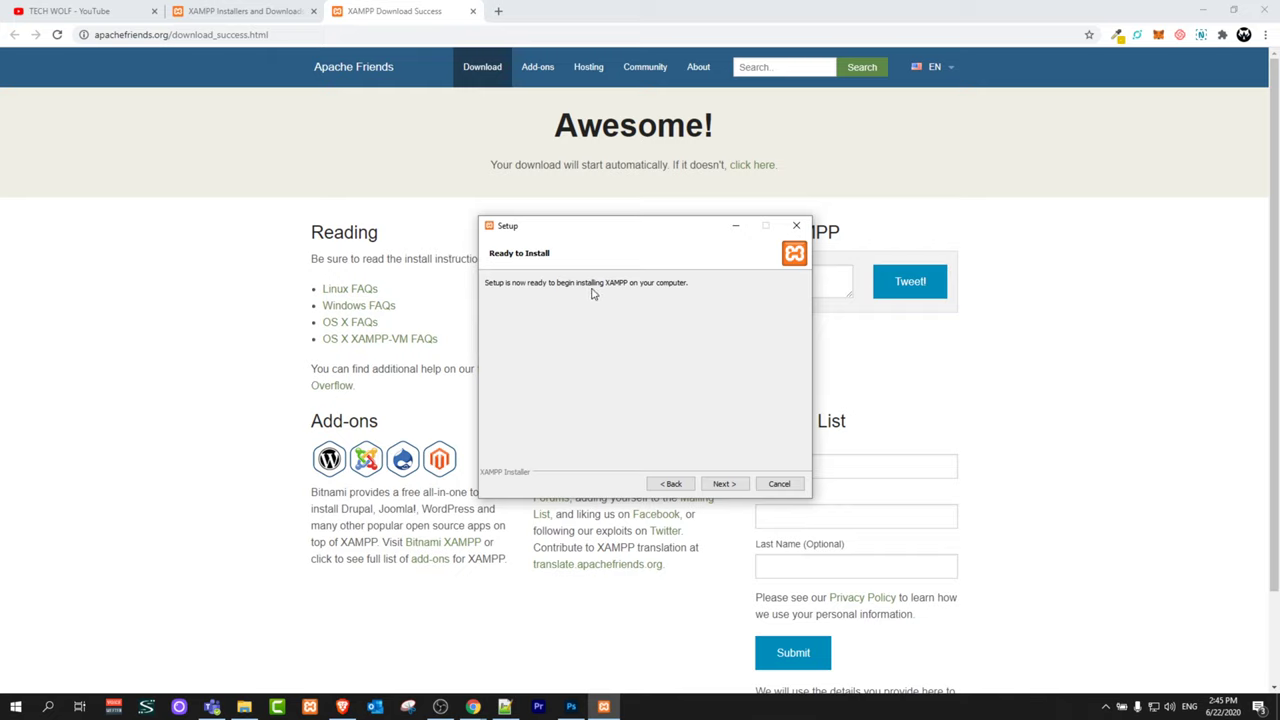
pyautogui.click(722, 484)
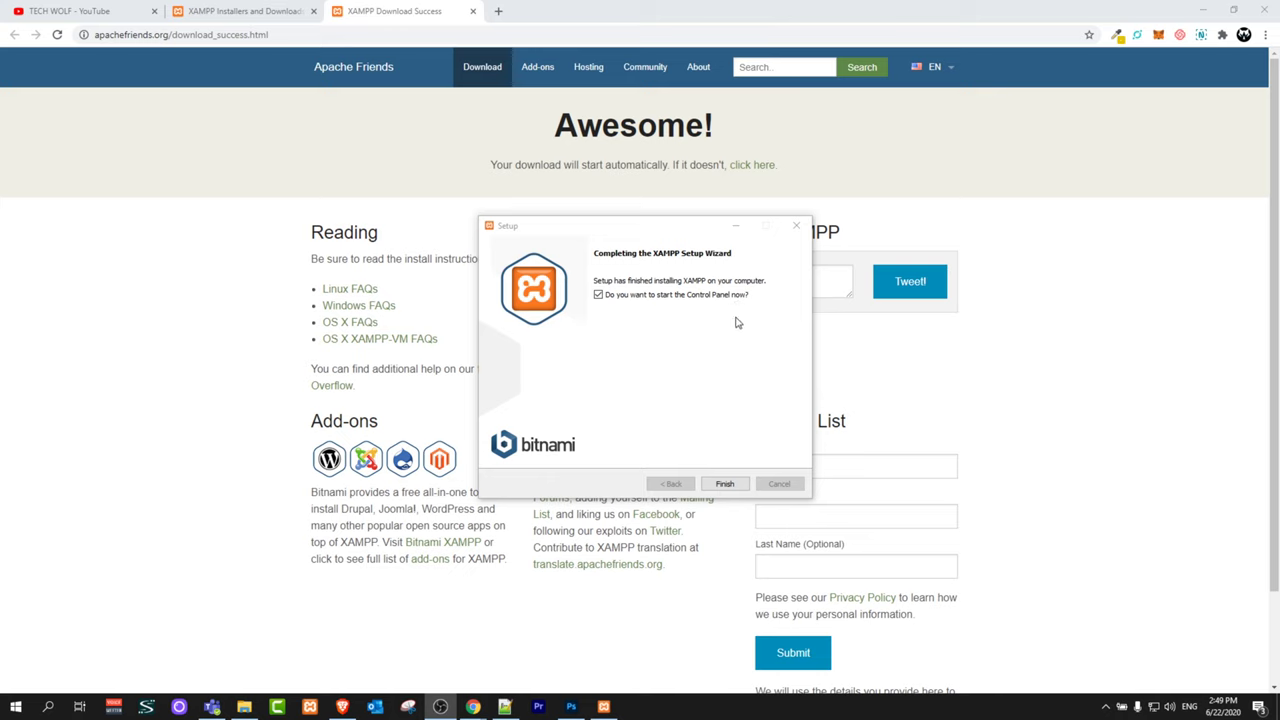
pyautogui.click(722, 484)
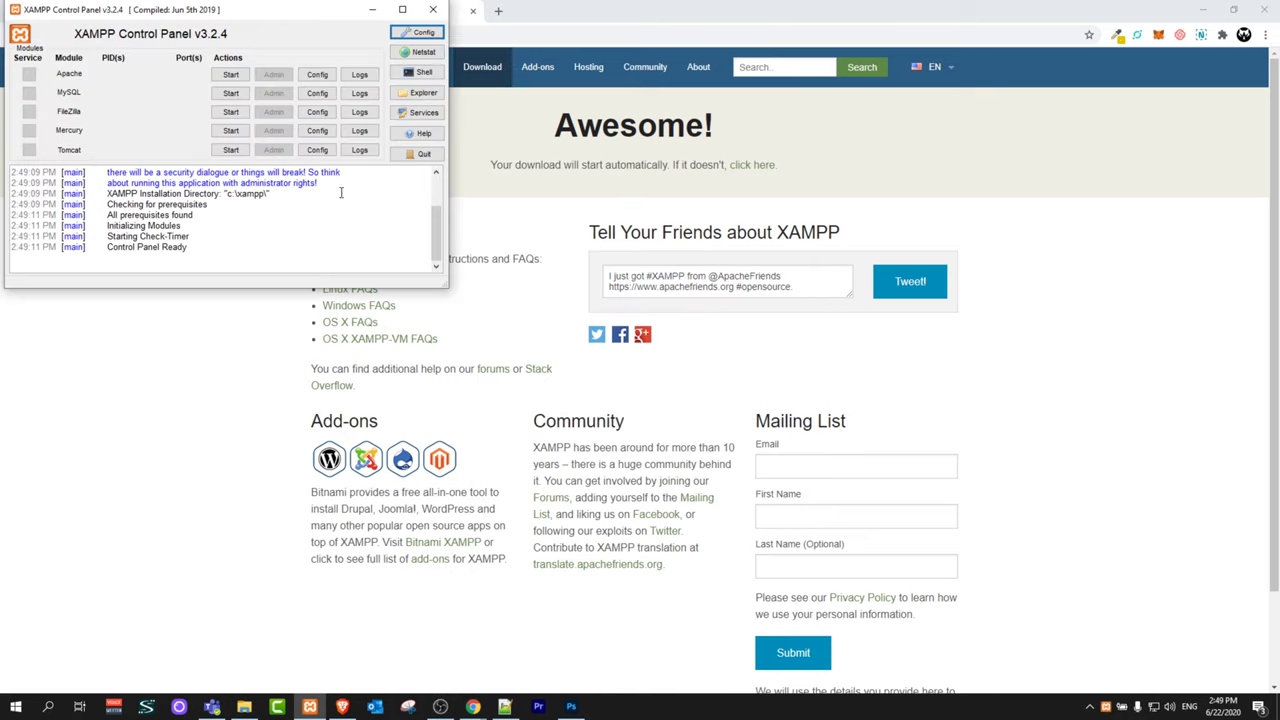
# Step: Start Apache and MySQL in the XAMPP Control Panel, then minimise it
pyautogui.click(232, 75)
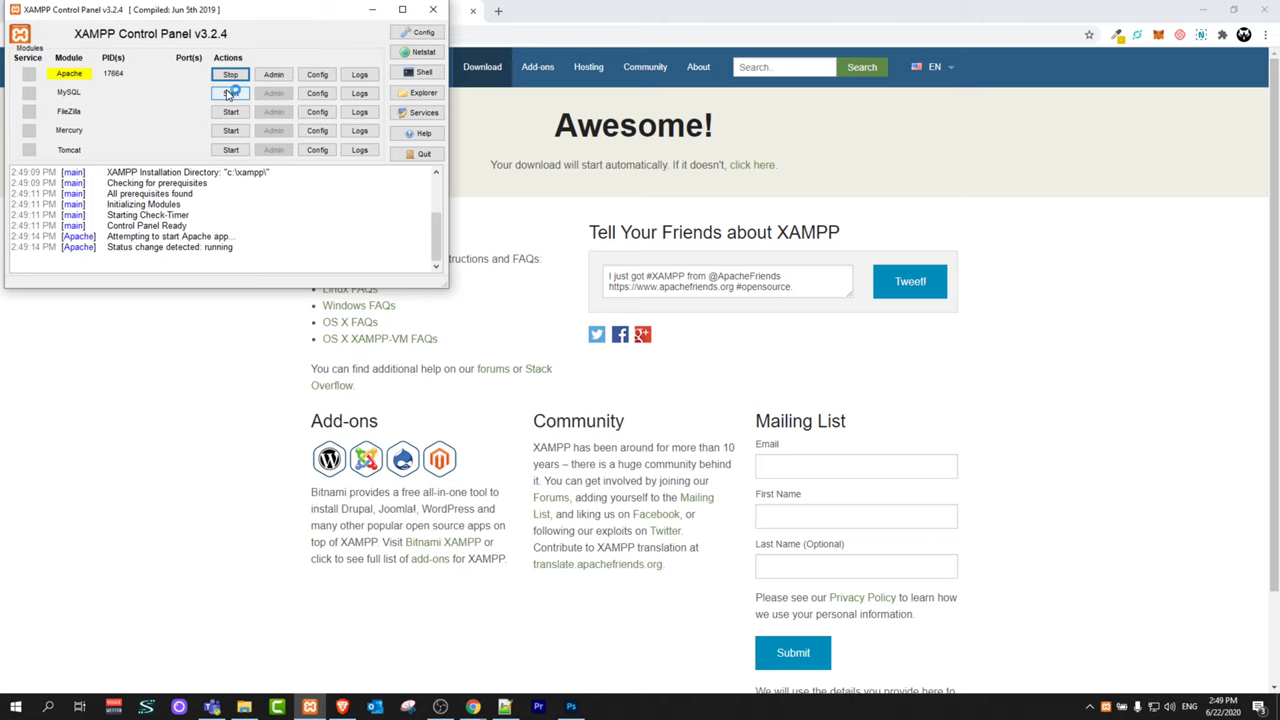
pyautogui.click(229, 93)
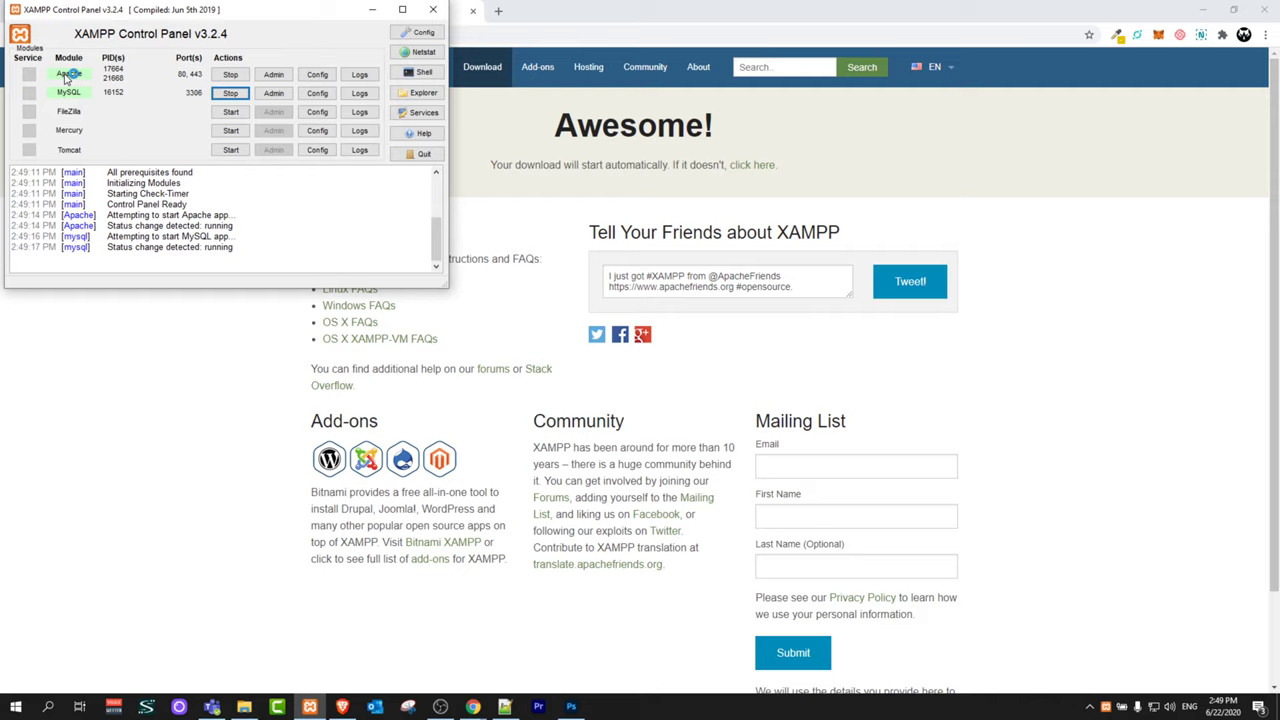
pyautogui.click(379, 12)
# Step: Load localhost in a new tab to reach the XAMPP Dashboard at localhost/dashboard/
pyautogui.click(498, 11)
pyautogui.write('local')
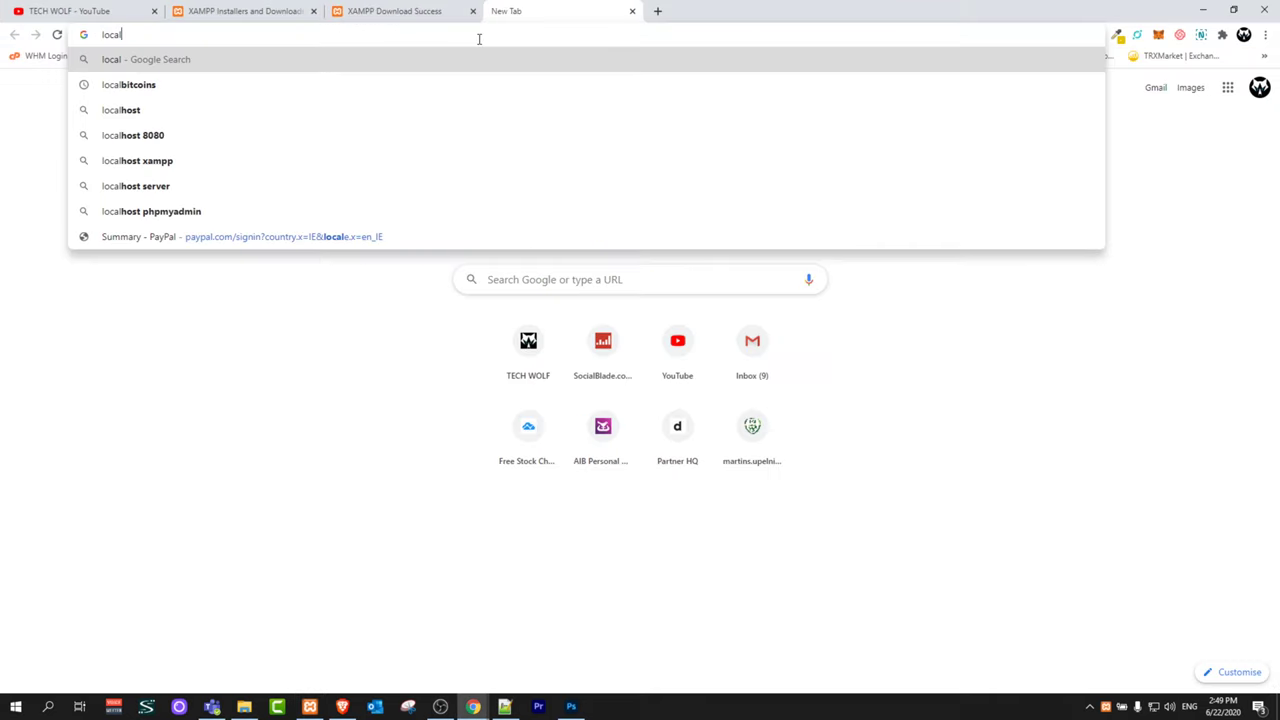
pyautogui.write('host')
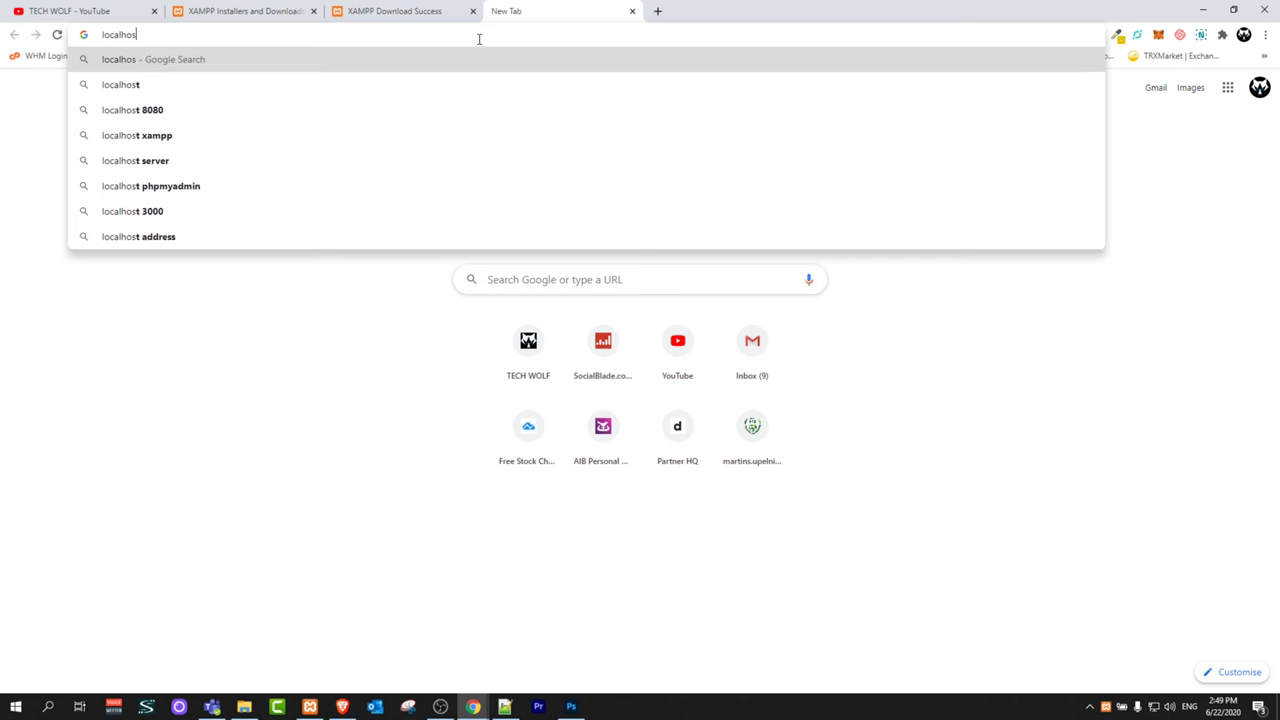
pyautogui.press('Return')
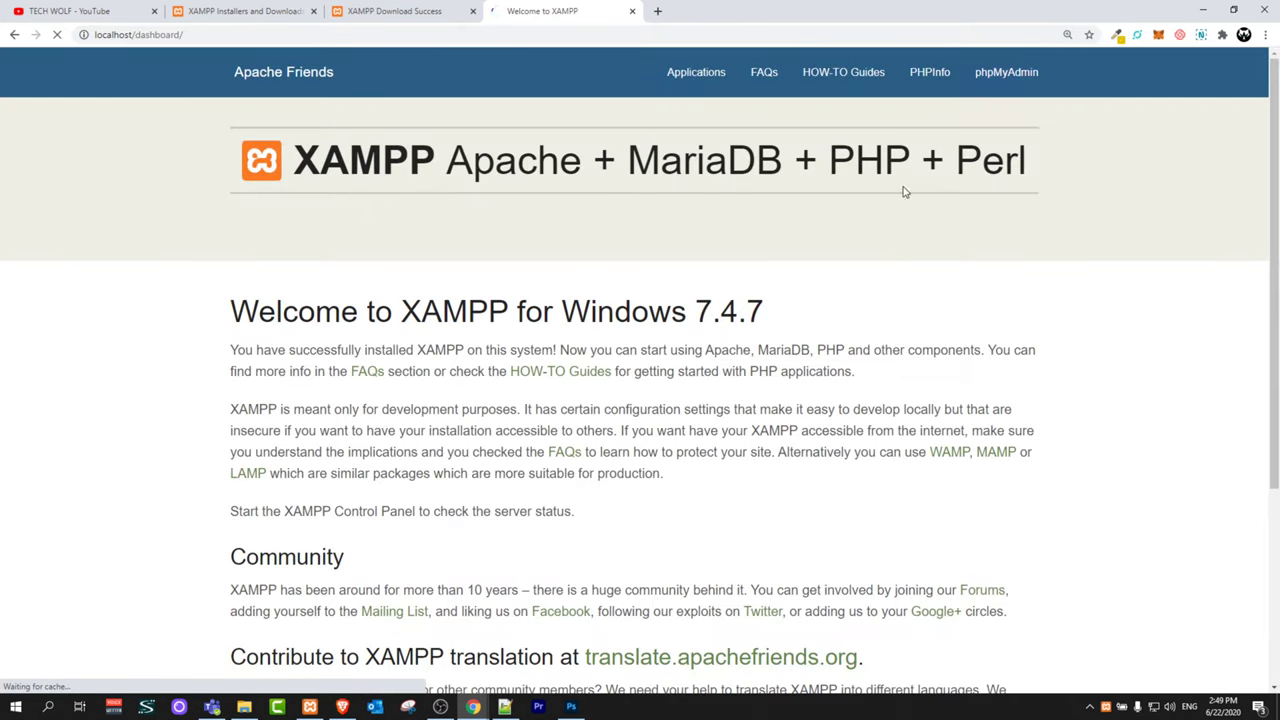
pyautogui.moveTo(184, 35); pyautogui.dragTo(133, 35)
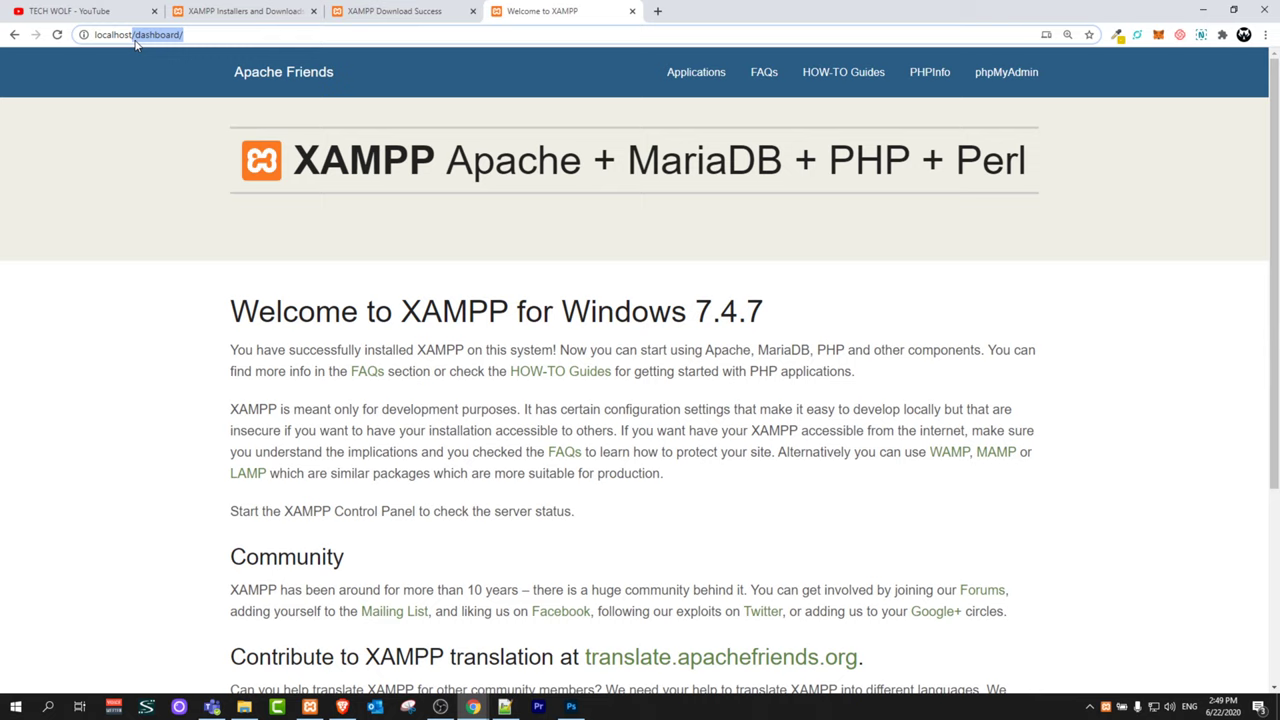
# Step: Navigate File Explorer to the C:\xampp\htdocs folder
pyautogui.click(244, 708)
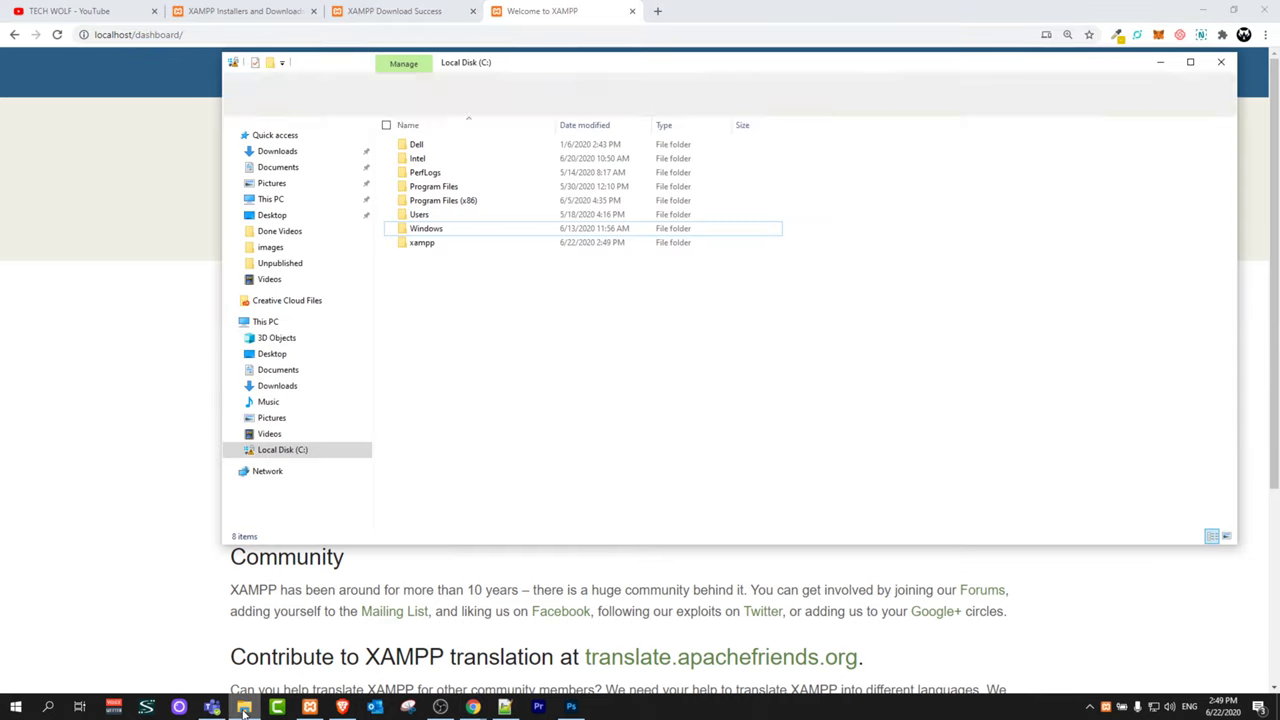
pyautogui.click(272, 452)
pyautogui.doubleClick(272, 452)
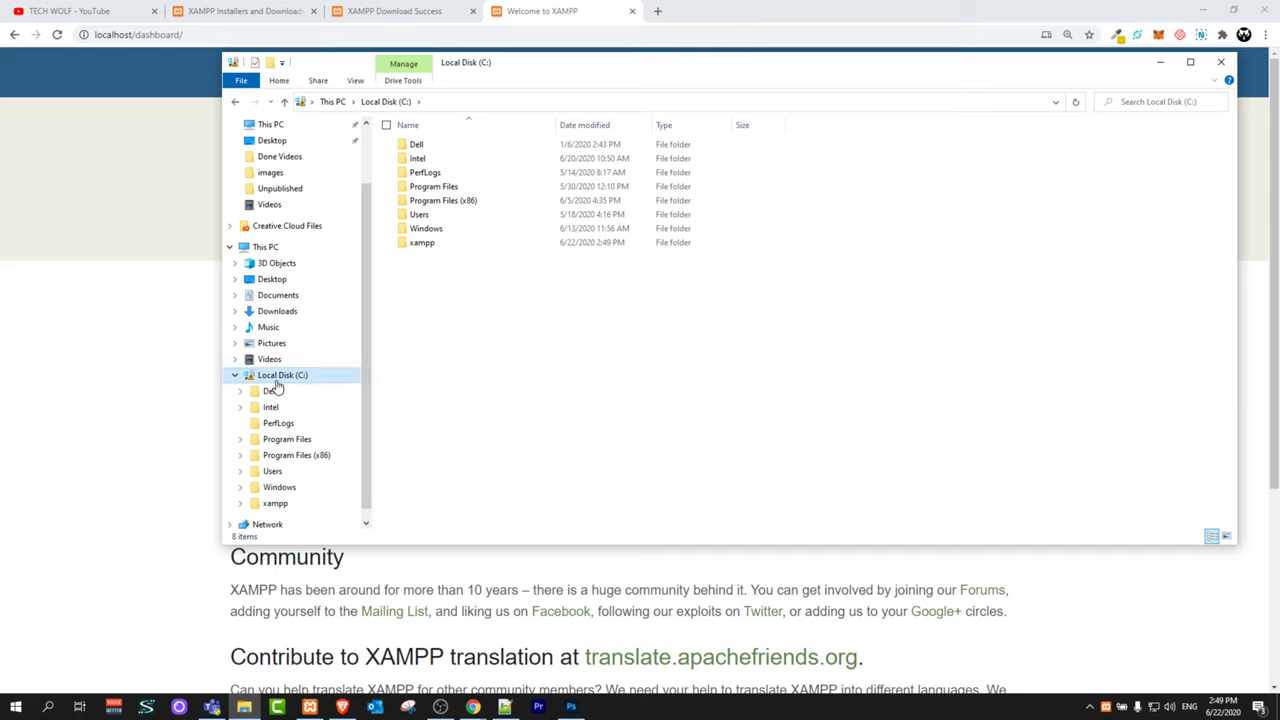
pyautogui.doubleClick(416, 244)
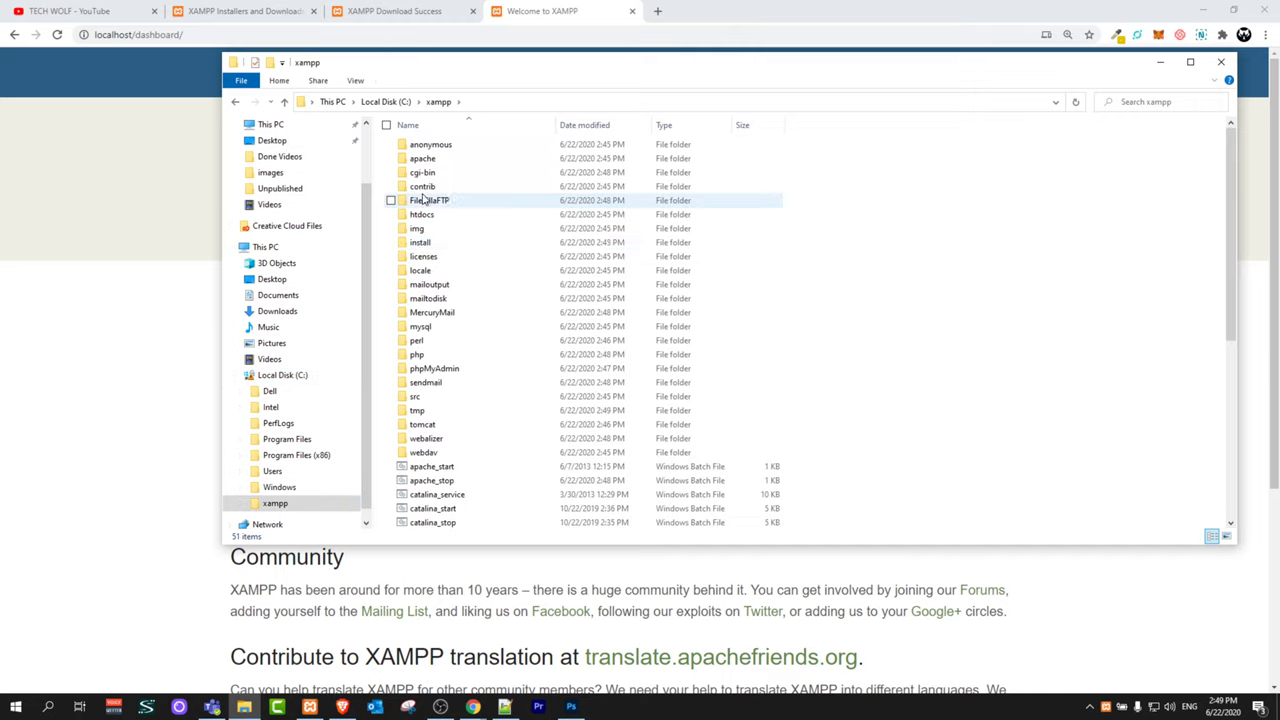
pyautogui.doubleClick(420, 214)
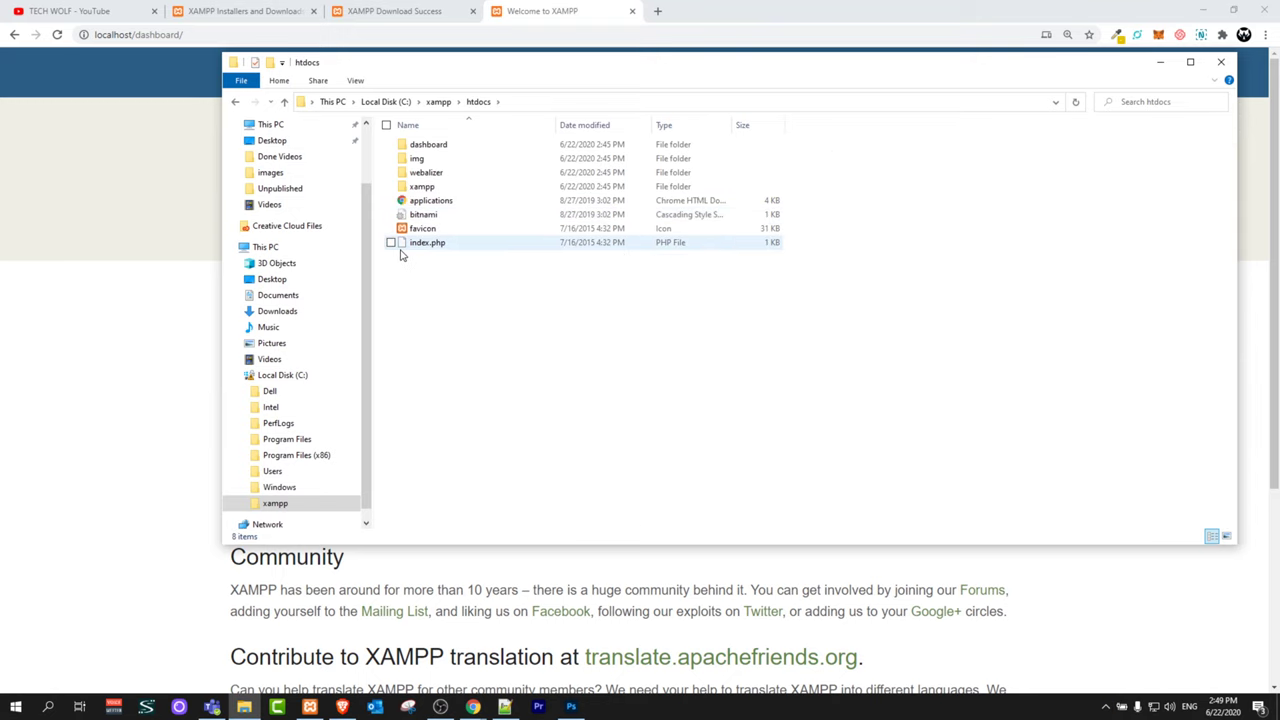
# Step: After checking the browser's dashboard address, bring up the options menu for index.php in htdocs
pyautogui.click(216, 36)
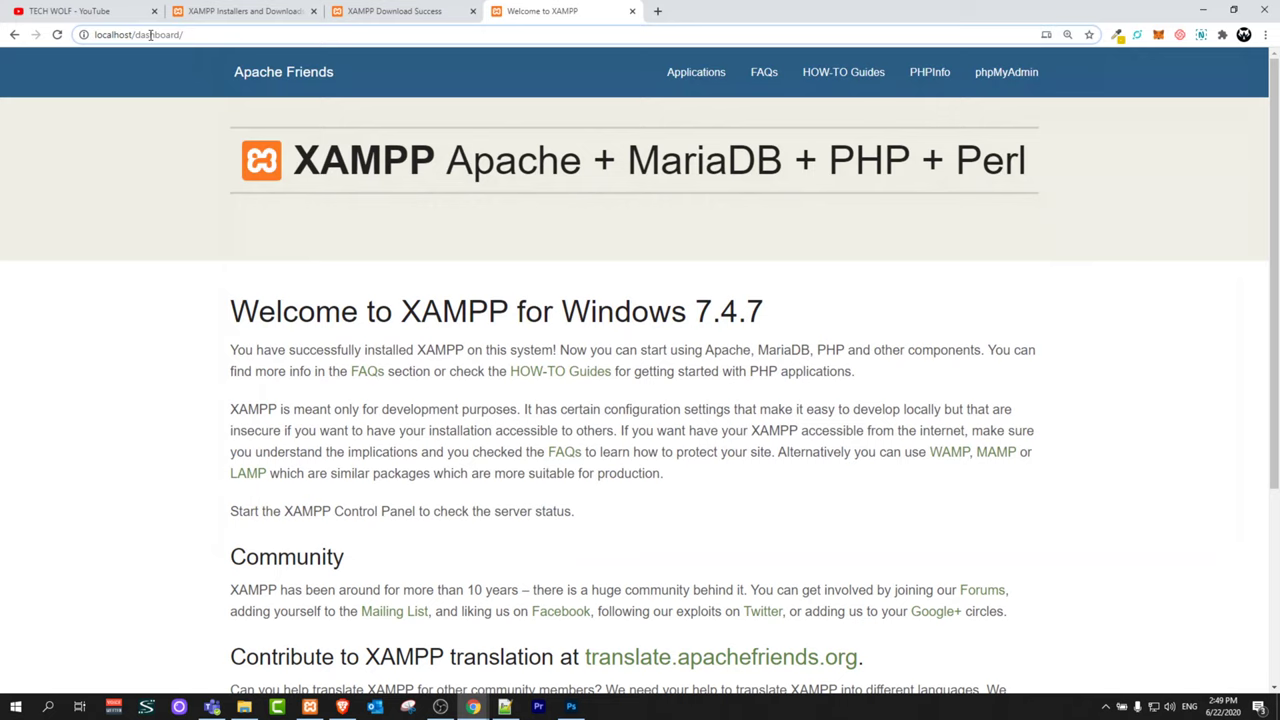
pyautogui.moveTo(104, 35); pyautogui.dragTo(216, 56)
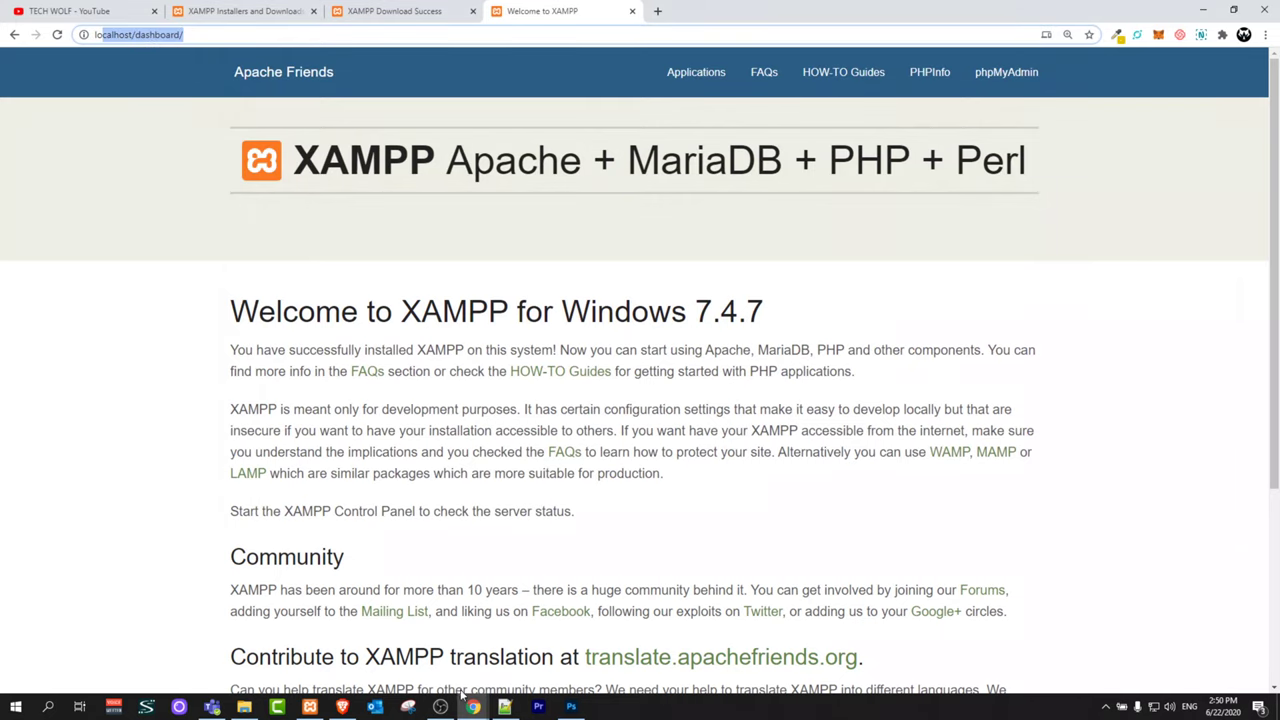
pyautogui.click(244, 707)
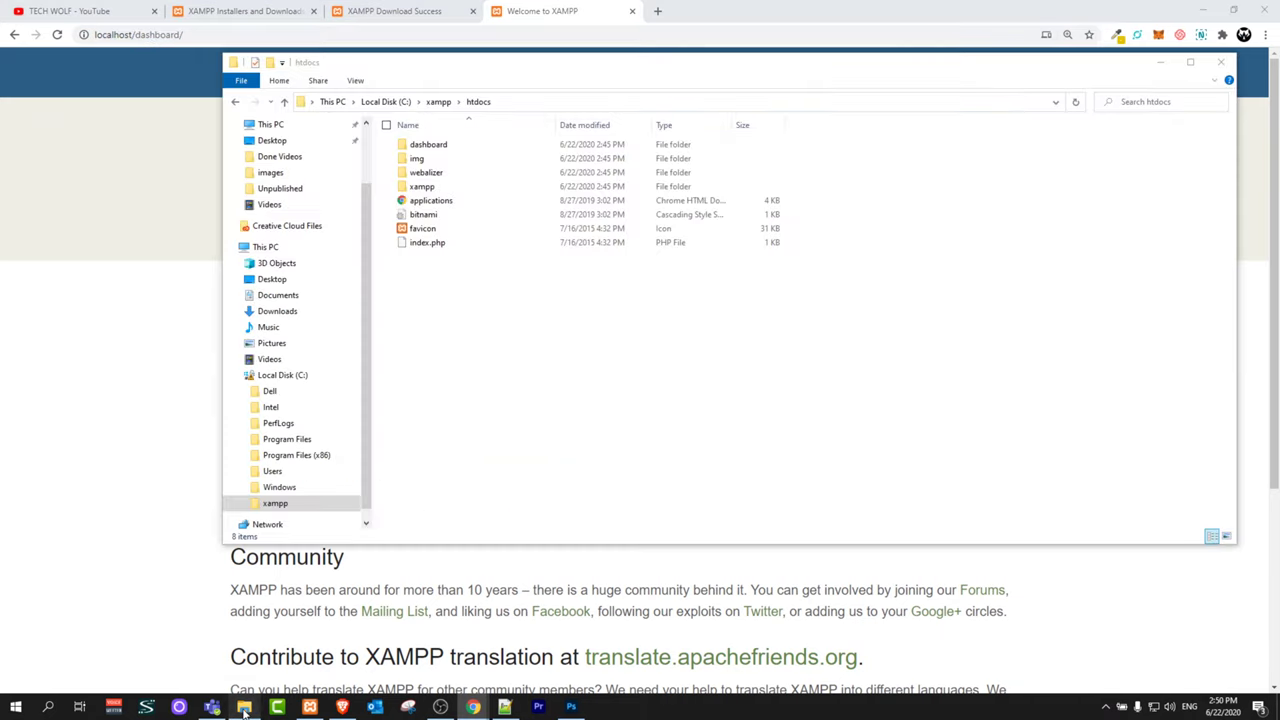
pyautogui.click(434, 247)
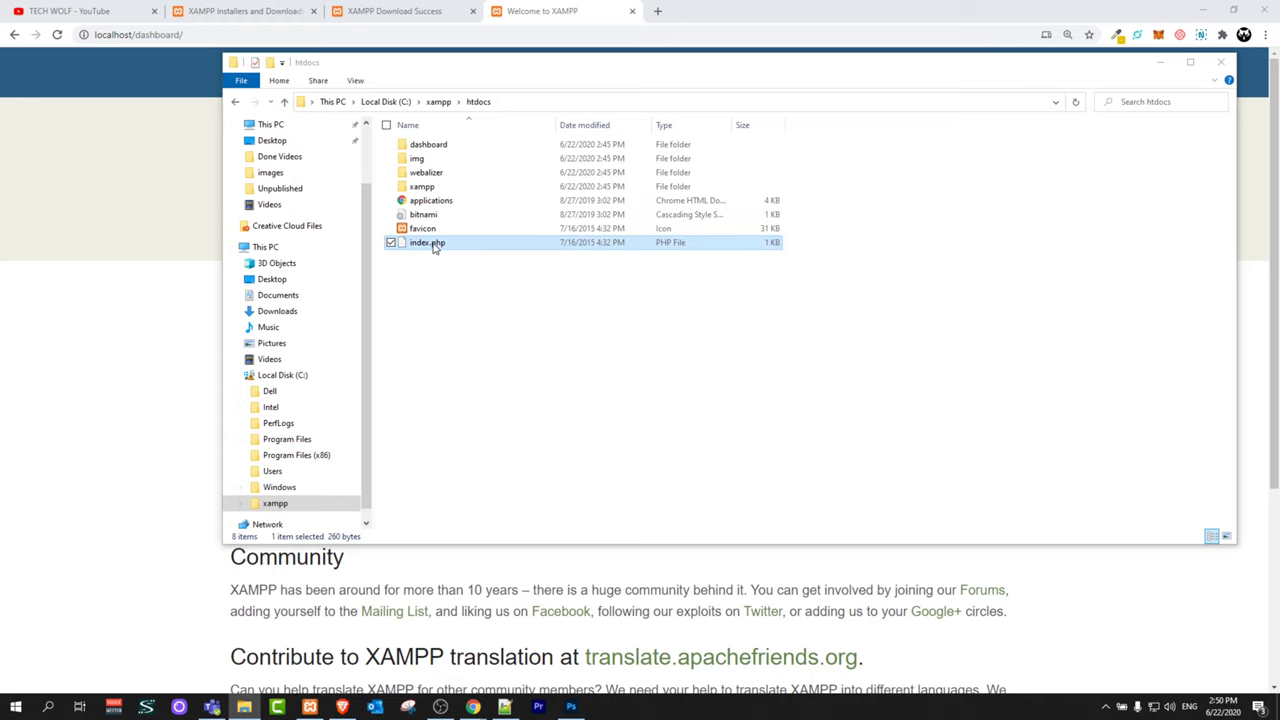
pyautogui.rightClick(434, 247)
# Step: Open index.php in Notepad++, inspect its redirect to /dashboard/ on line 8, then return to File Explorer
pyautogui.click(295, 297)
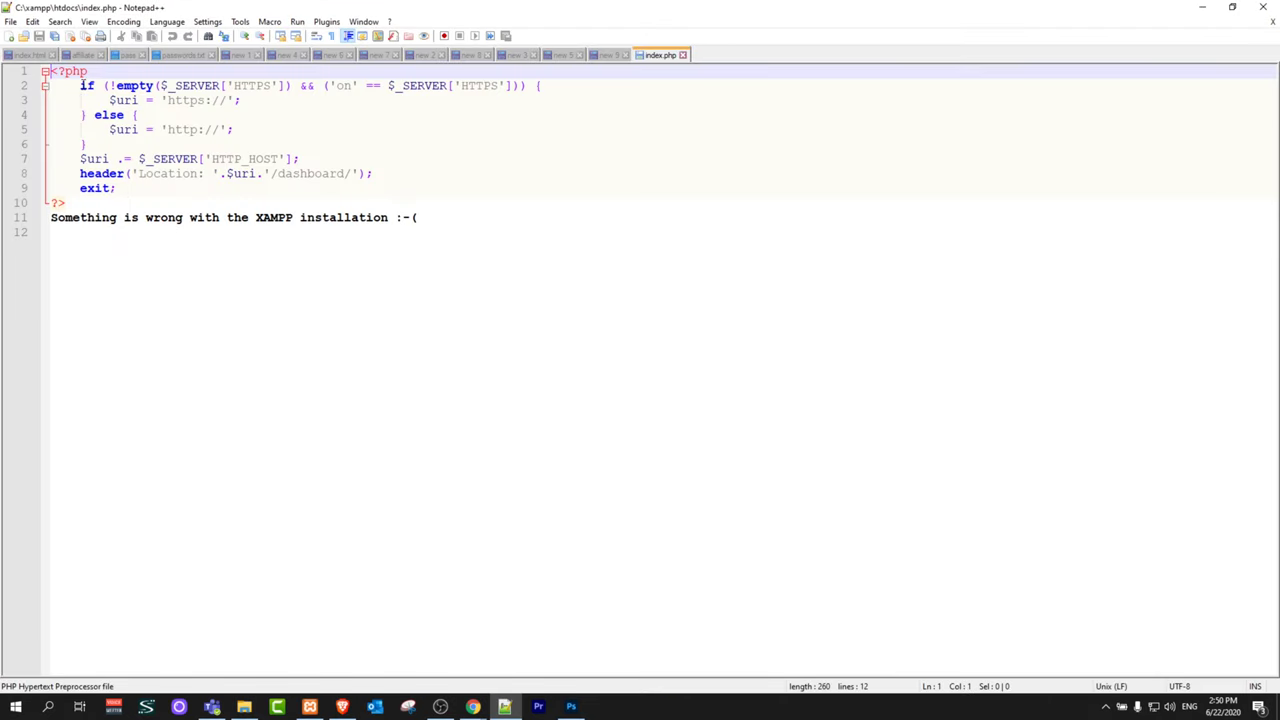
pyautogui.moveTo(81, 85); pyautogui.dragTo(190, 195)
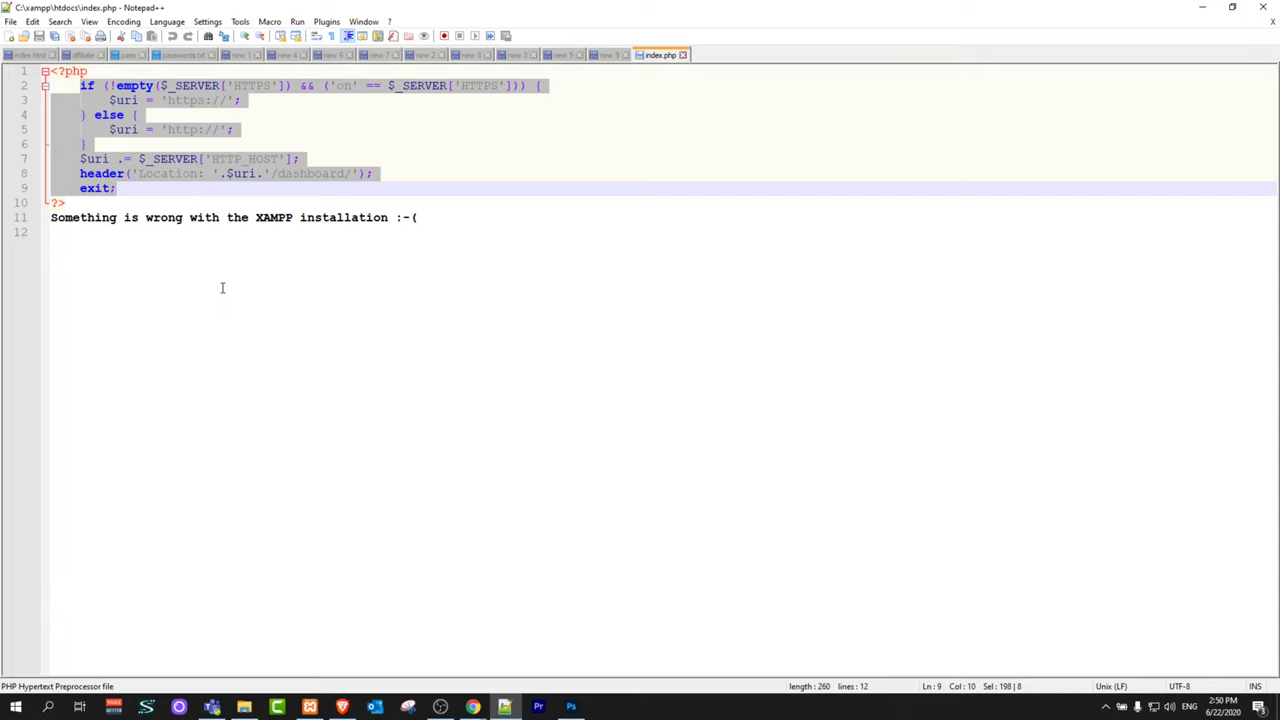
pyautogui.click(283, 165)
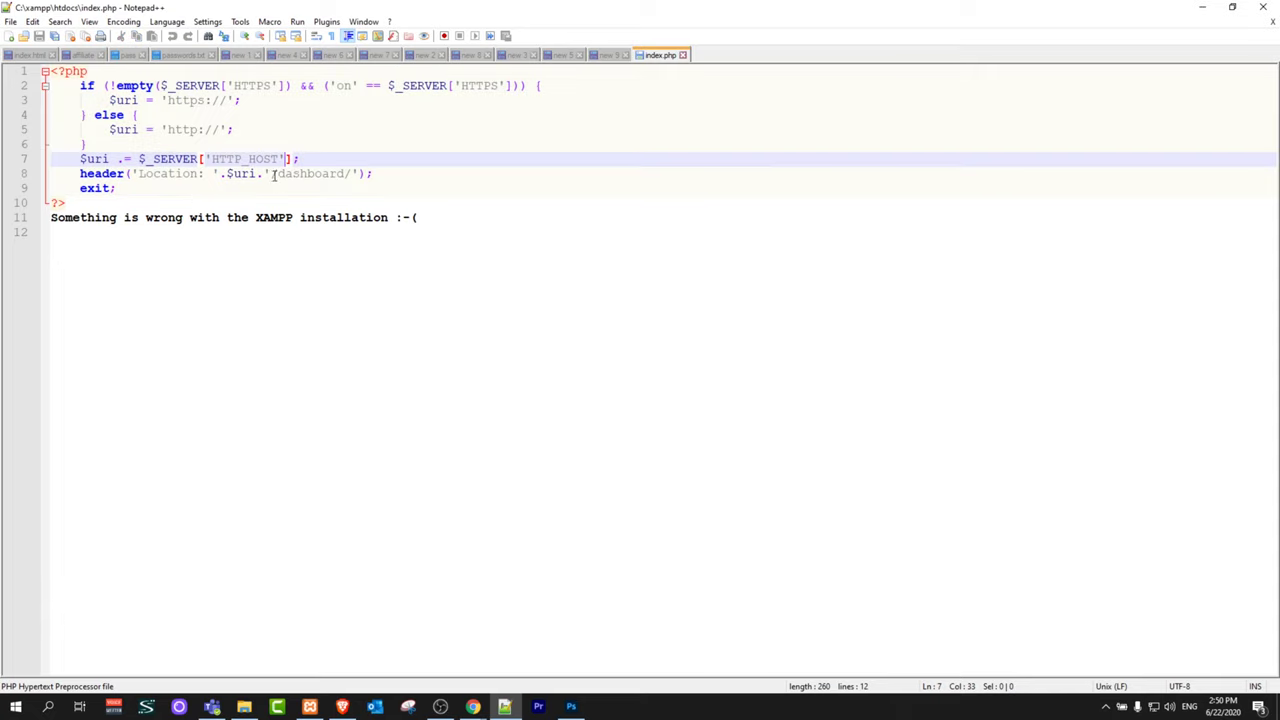
pyautogui.moveTo(270, 174); pyautogui.dragTo(374, 174)
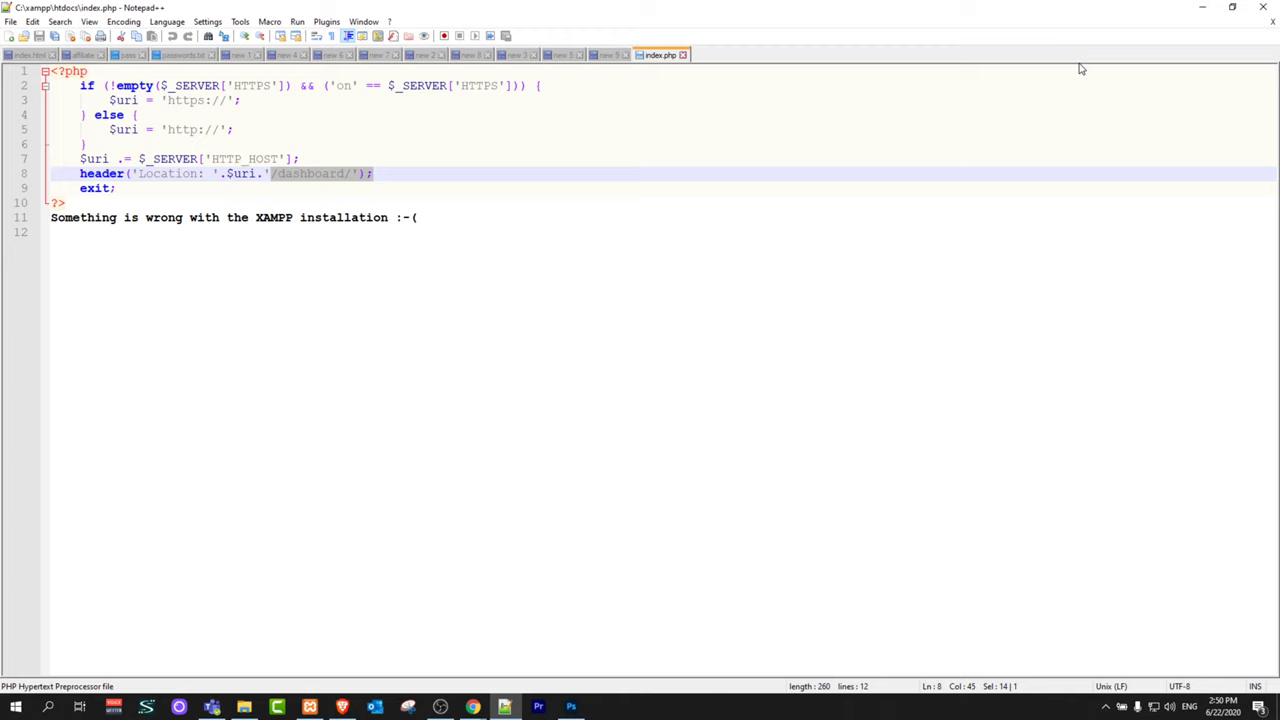
pyautogui.hotkey('alt', 'Tab')
# Step: Delete the dashboard folder and index.php from C:\xampp\htdocs
pyautogui.click(422, 148)
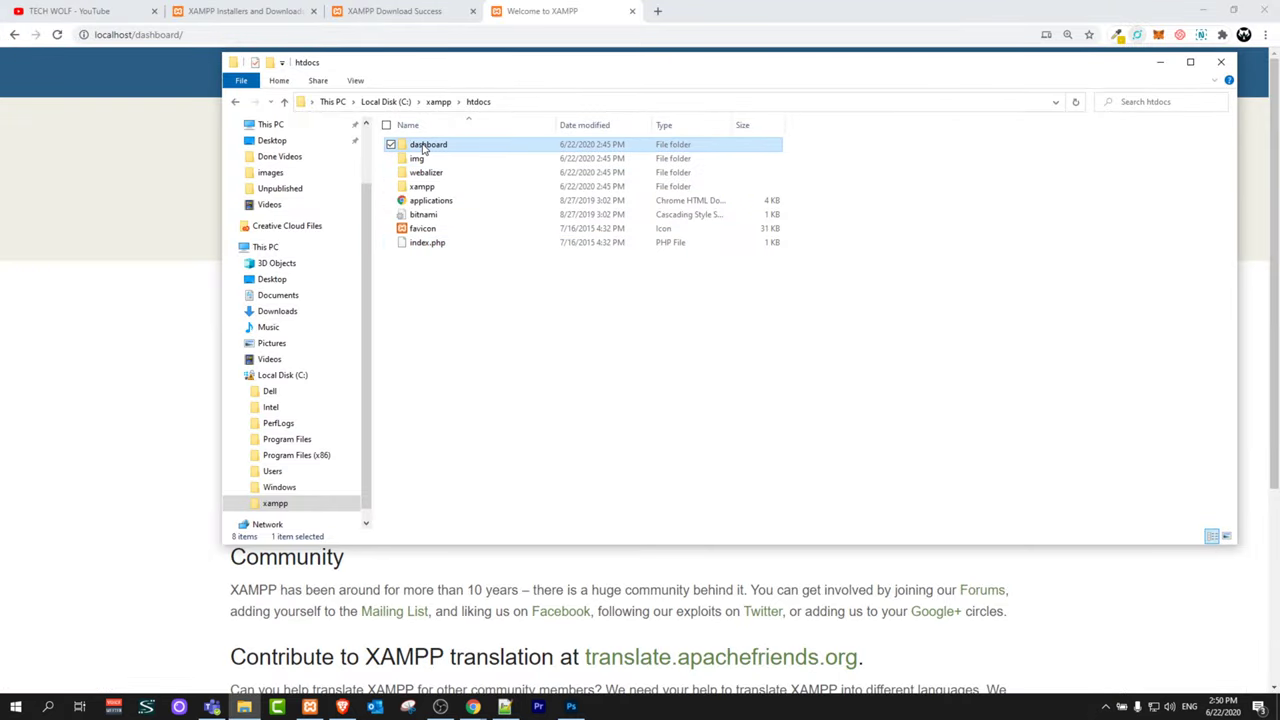
pyautogui.press('Delete')
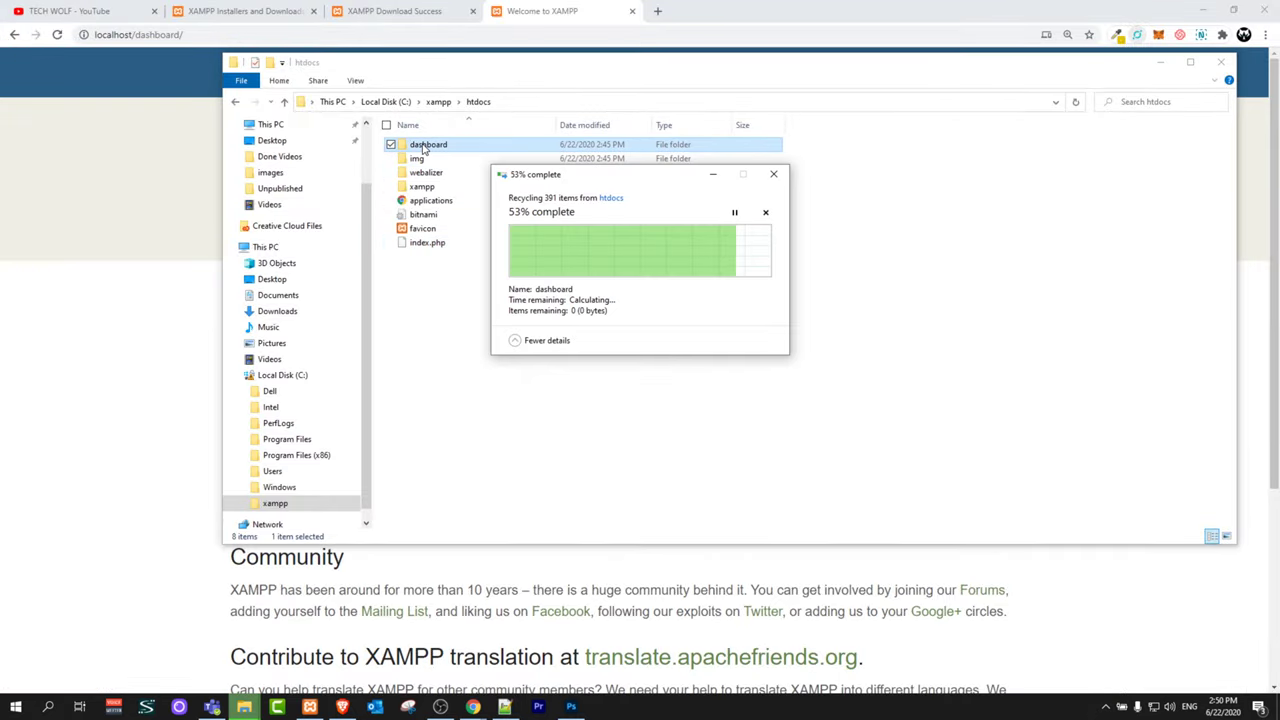
pyautogui.click(423, 232)
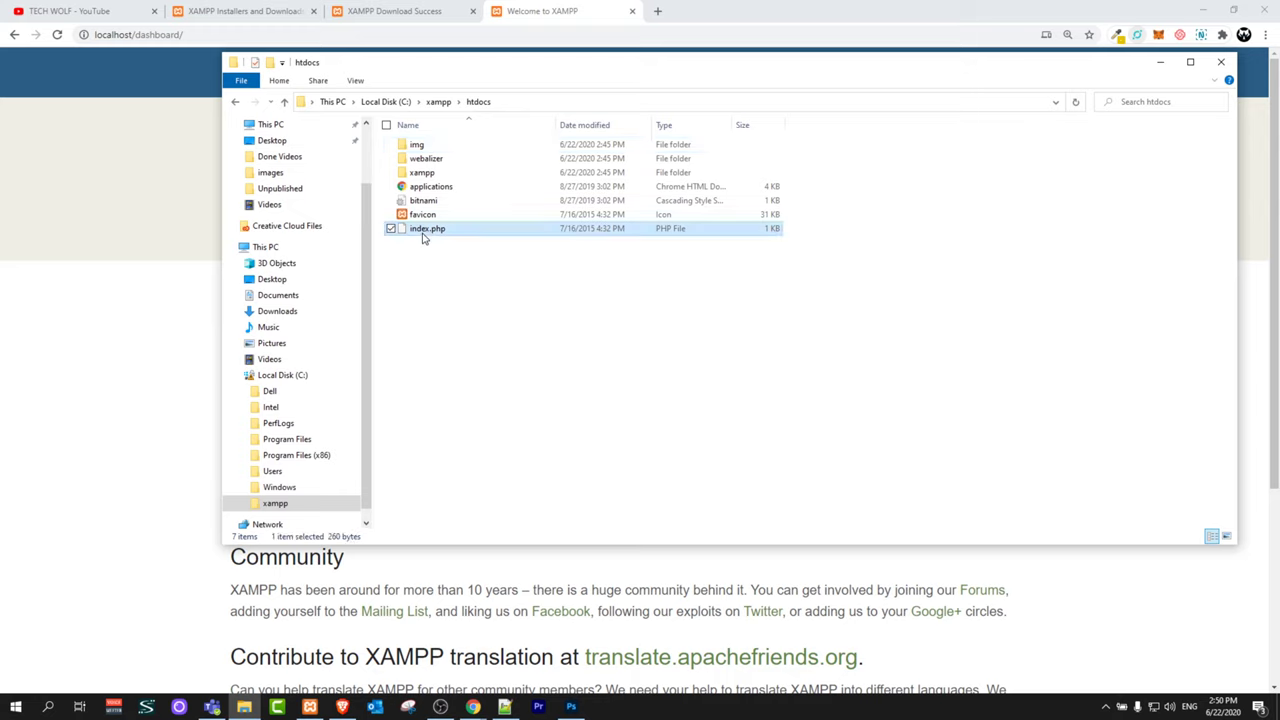
pyautogui.press('Delete')
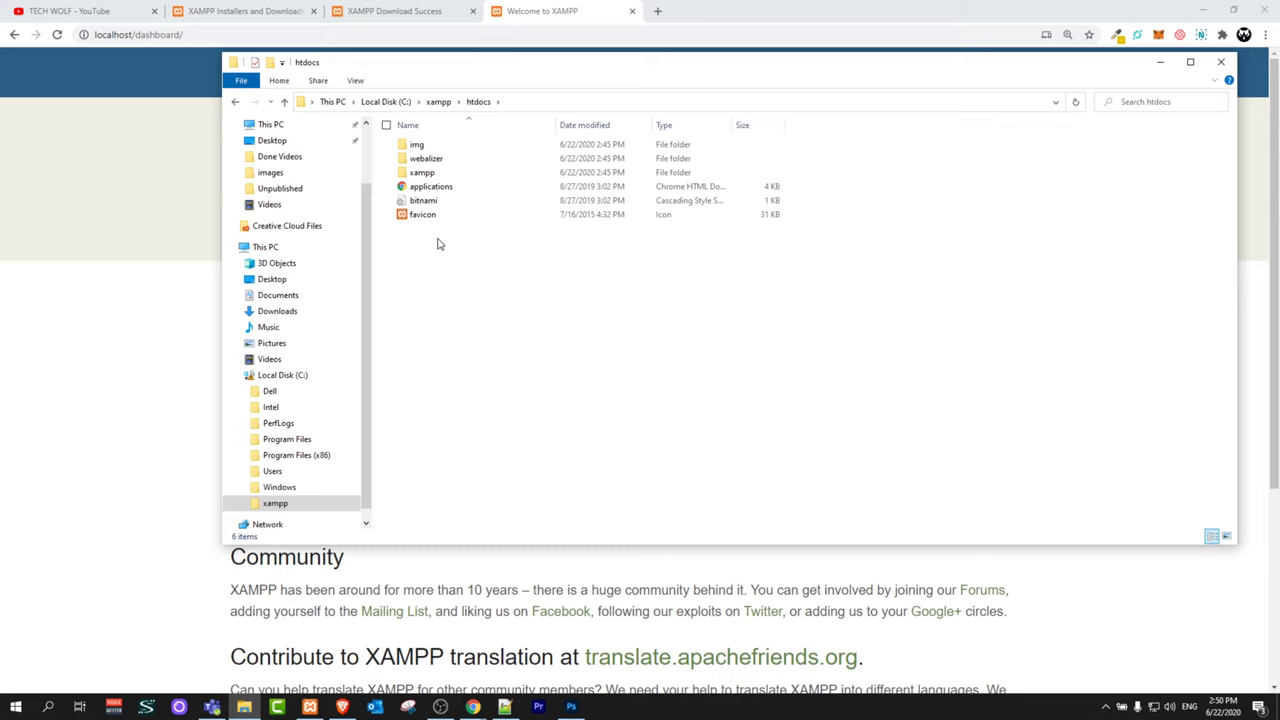
# Step: Remove 'dashboard/' from the localhost address so Chrome shows the plain Index of / listing
pyautogui.moveTo(436, 241); pyautogui.dragTo(400, 140)
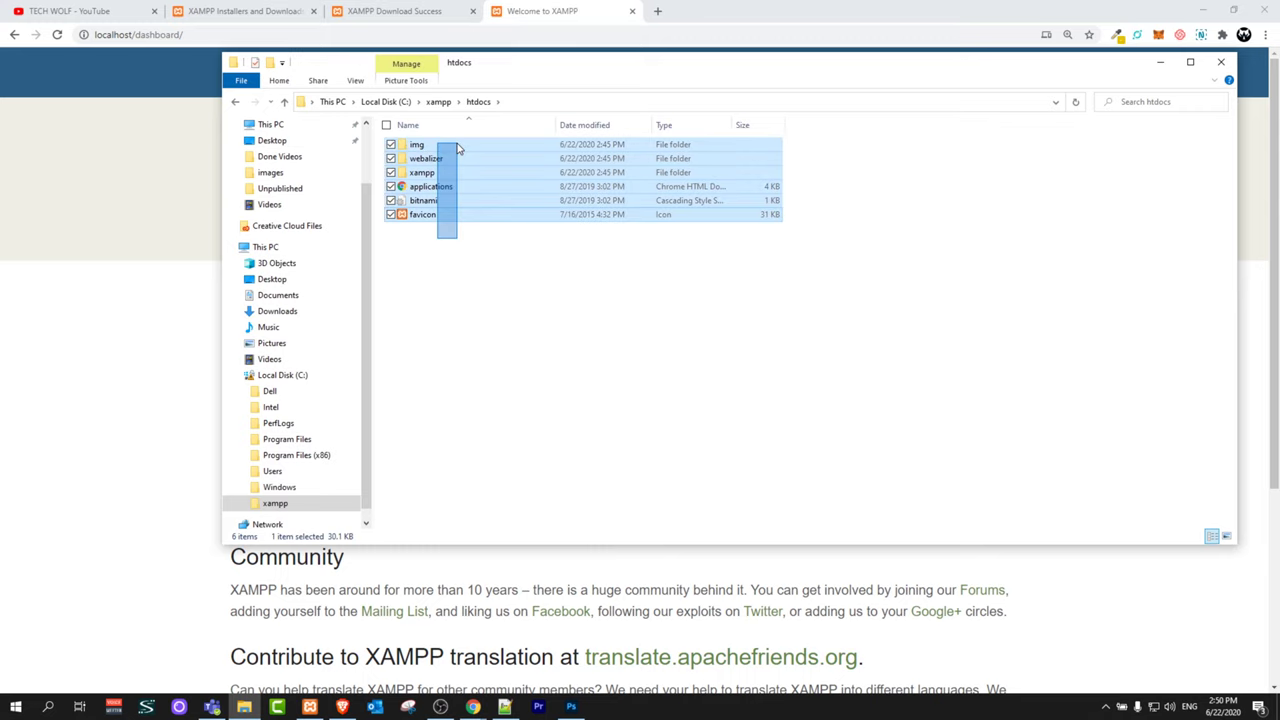
pyautogui.click(131, 243)
pyautogui.click(199, 38)
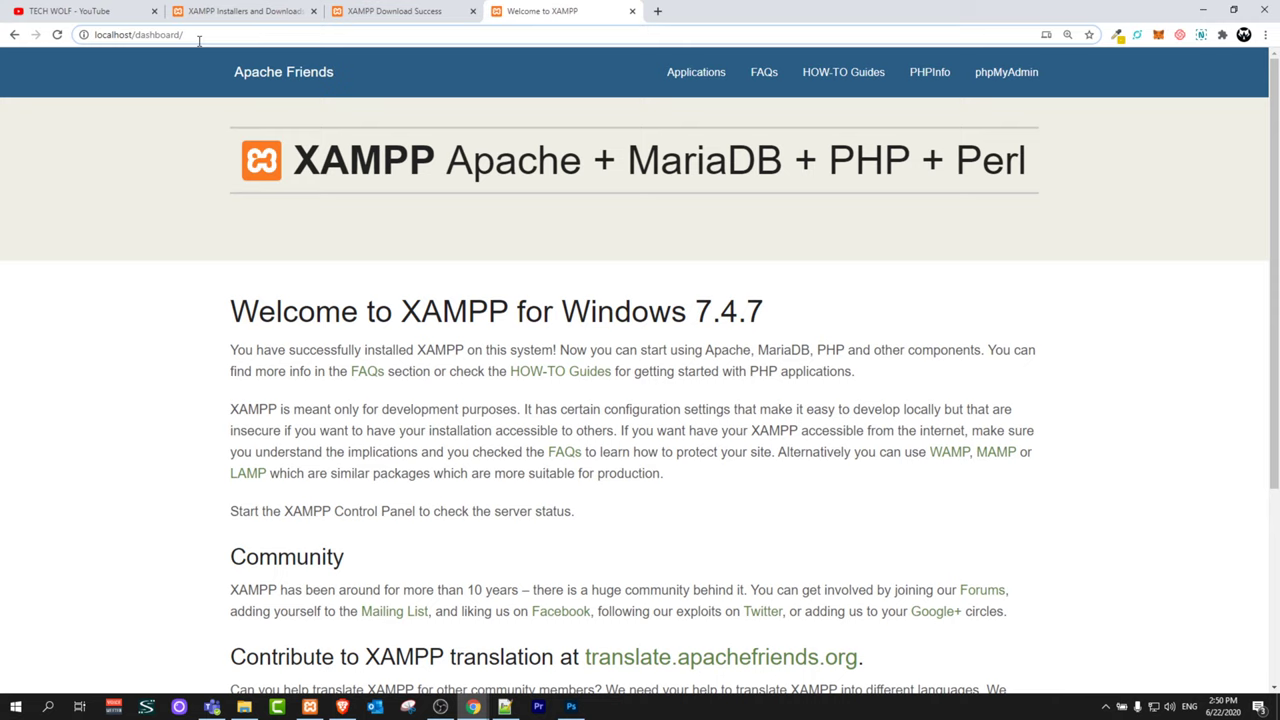
pyautogui.moveTo(199, 34); pyautogui.dragTo(142, 35)
pyautogui.press('BackSpace')
pyautogui.press('Return')
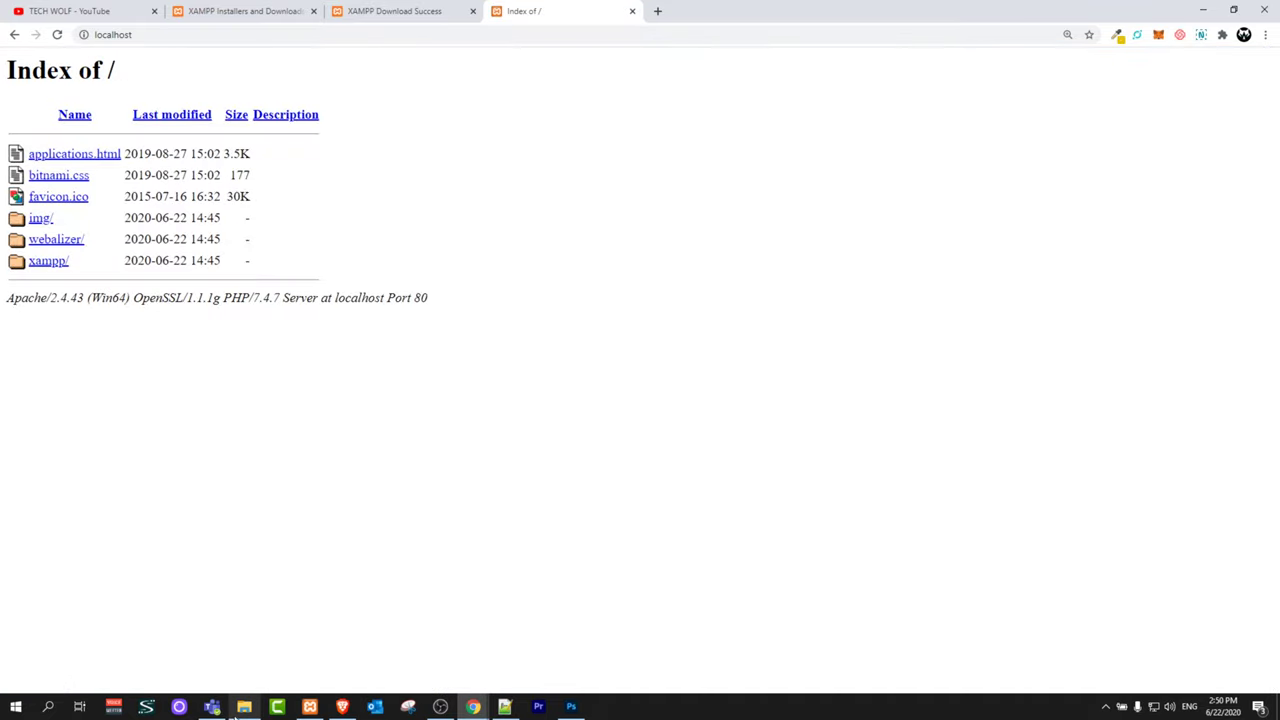
pyautogui.click(244, 707)
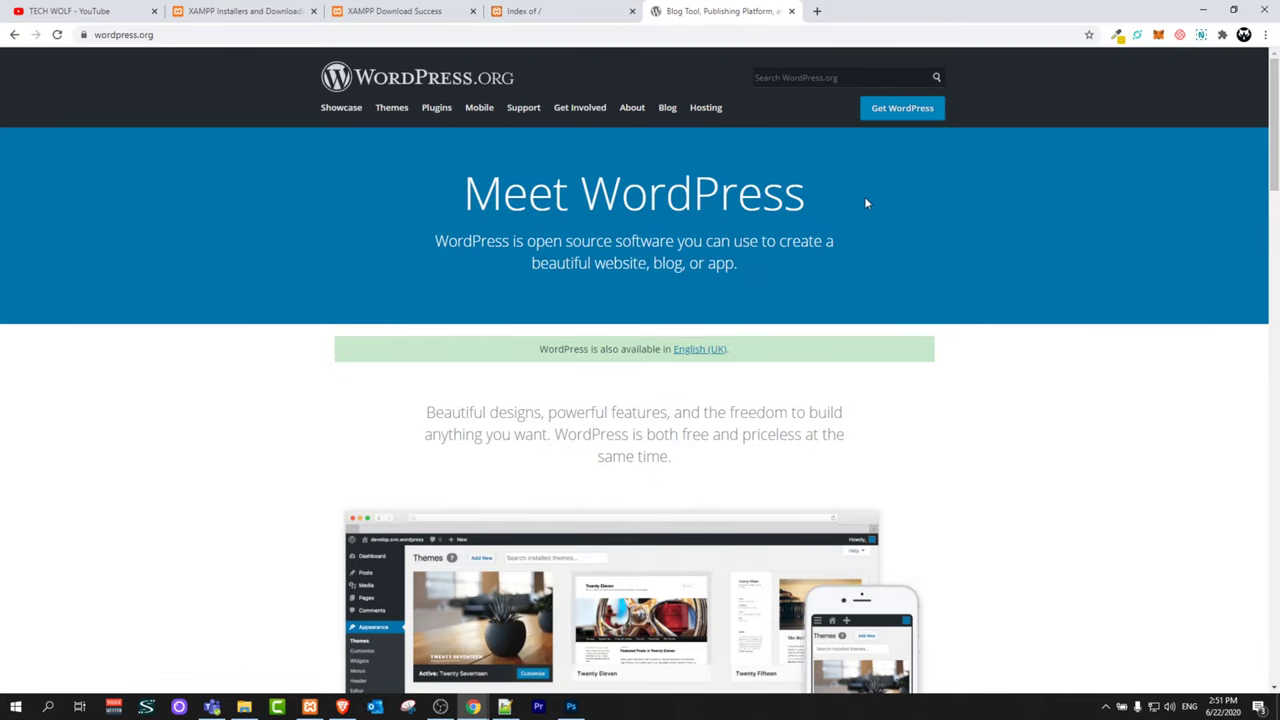
# Step: Download WordPress 5.4.2 from the Get WordPress page and dismiss the Hooray! message
pyautogui.click(899, 112)
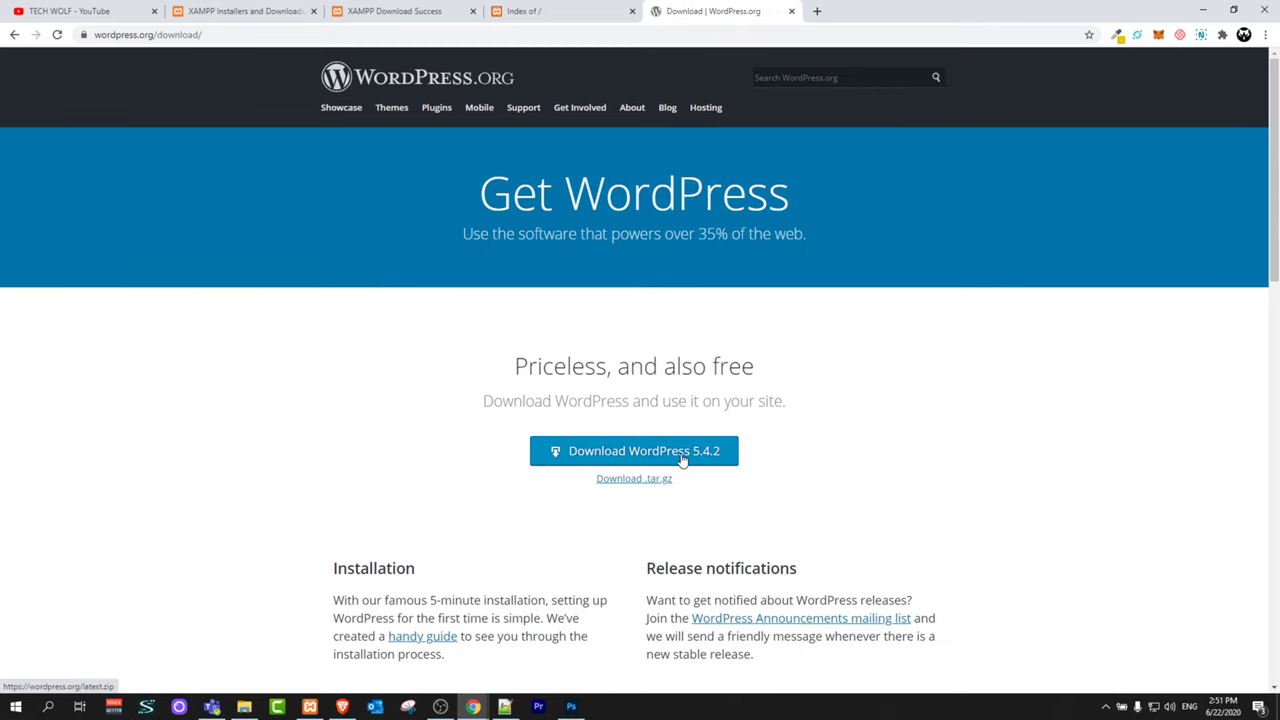
pyautogui.click(683, 455)
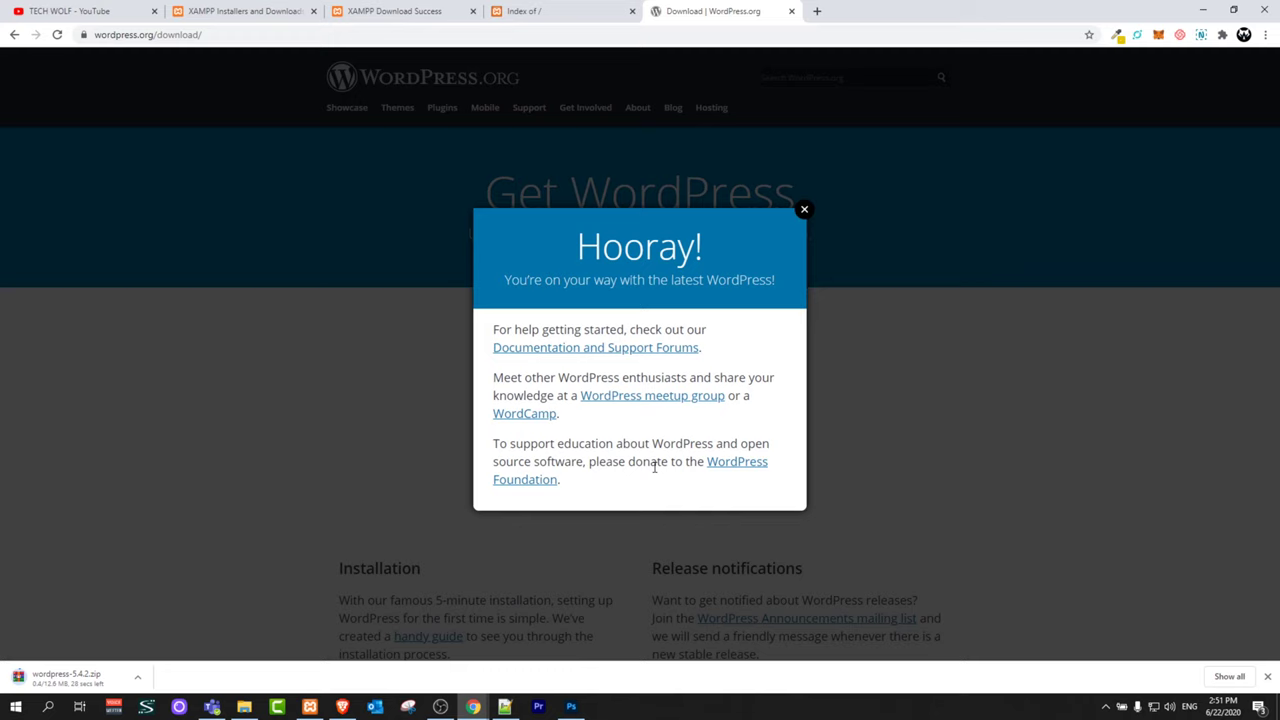
pyautogui.click(804, 209)
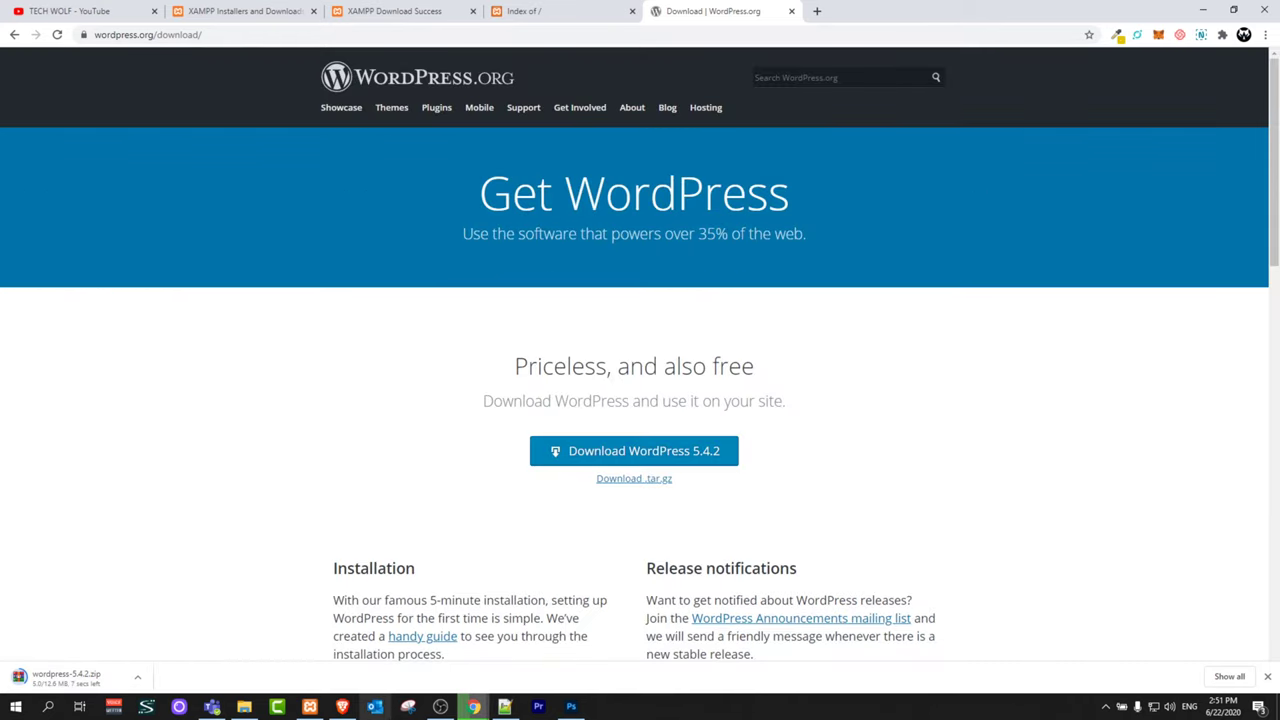
# Step: Check the Downloads folder, then browse File Explorer to C:\xampp\htdocs
pyautogui.click(243, 708)
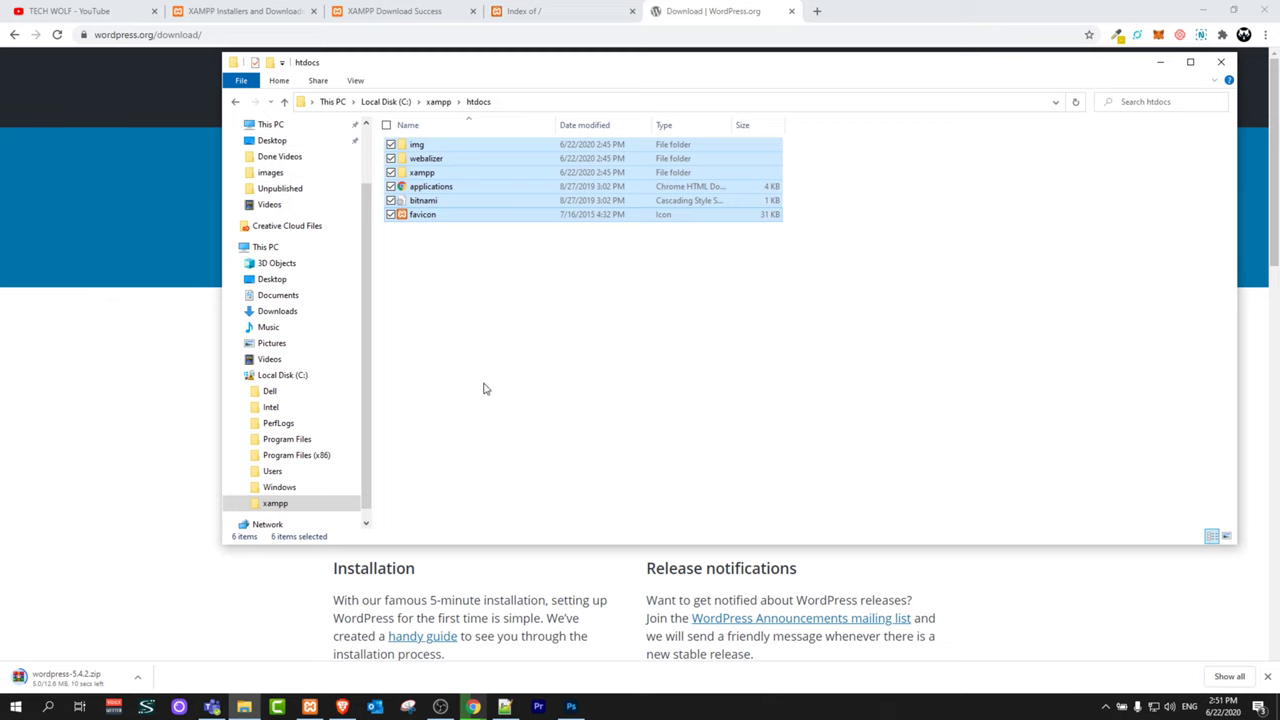
pyautogui.click(277, 151)
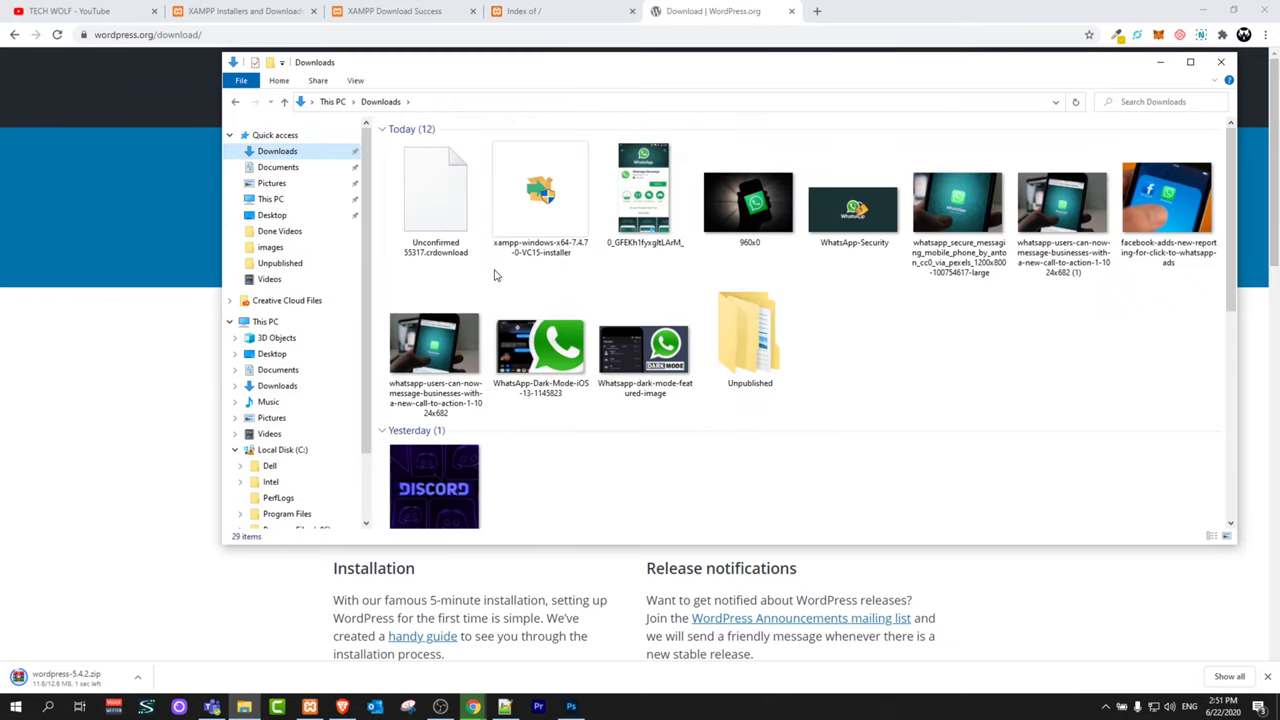
pyautogui.click(197, 364)
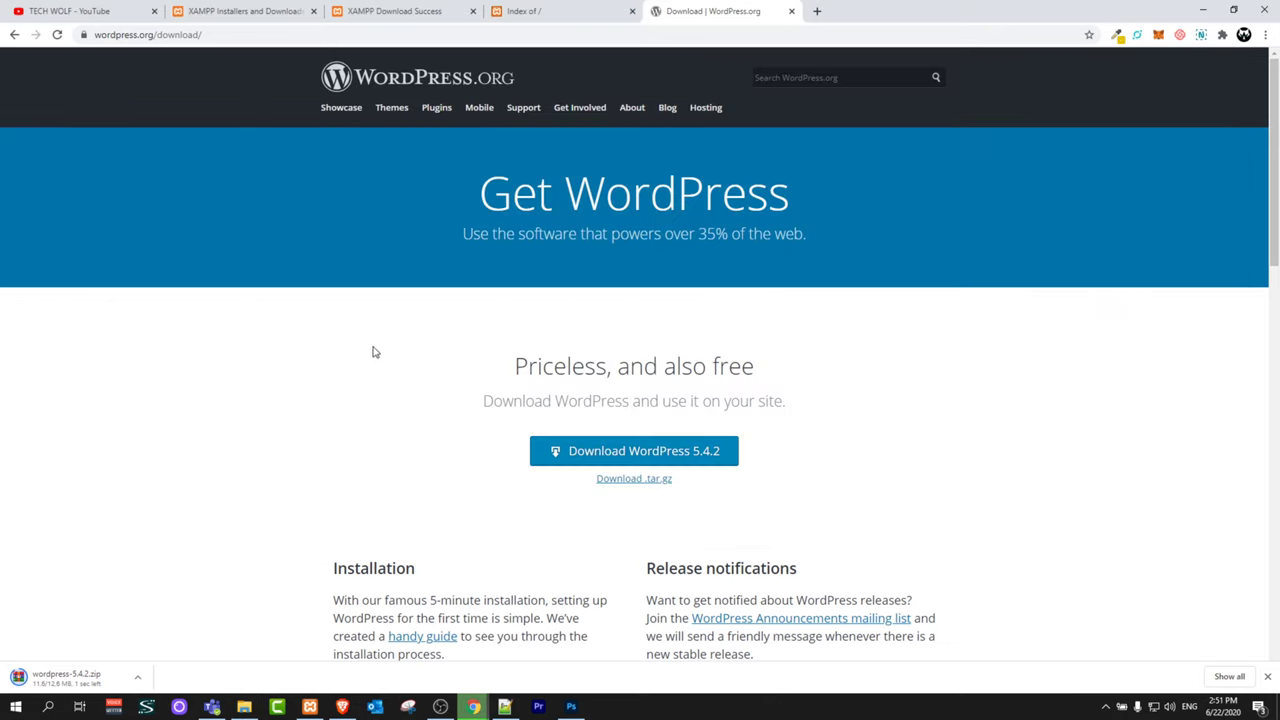
pyautogui.click(243, 708)
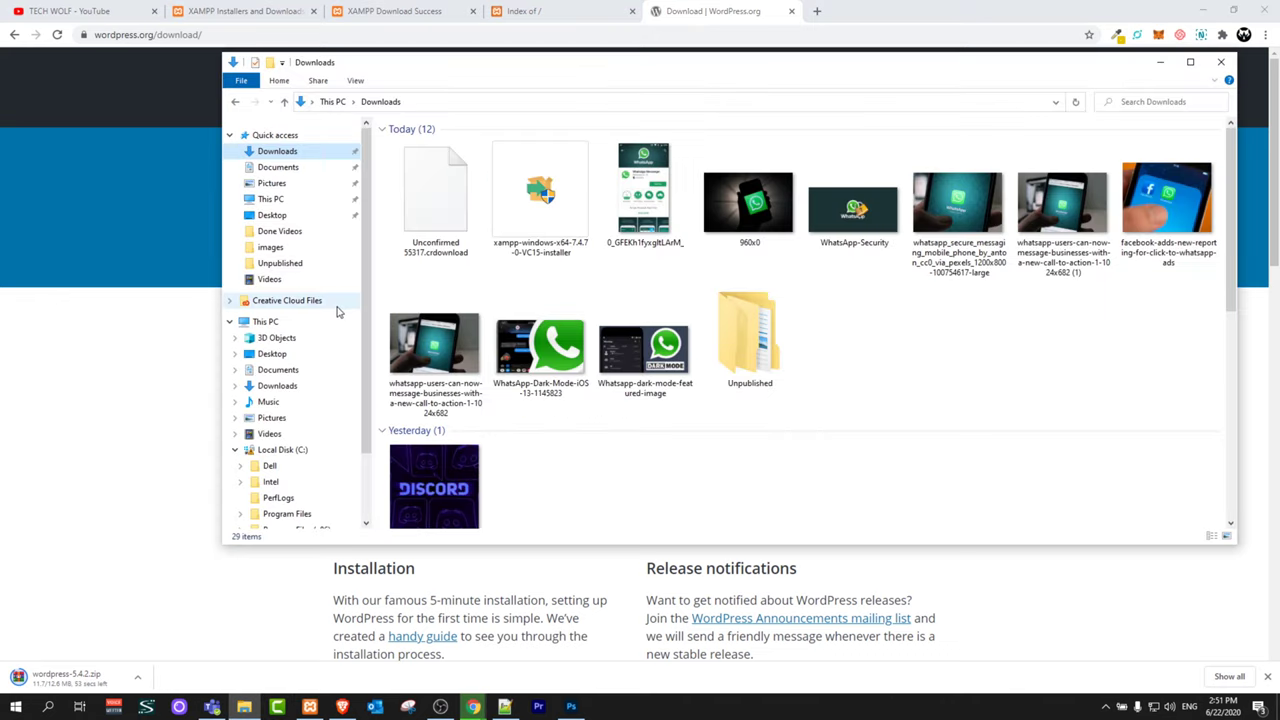
pyautogui.click(284, 450)
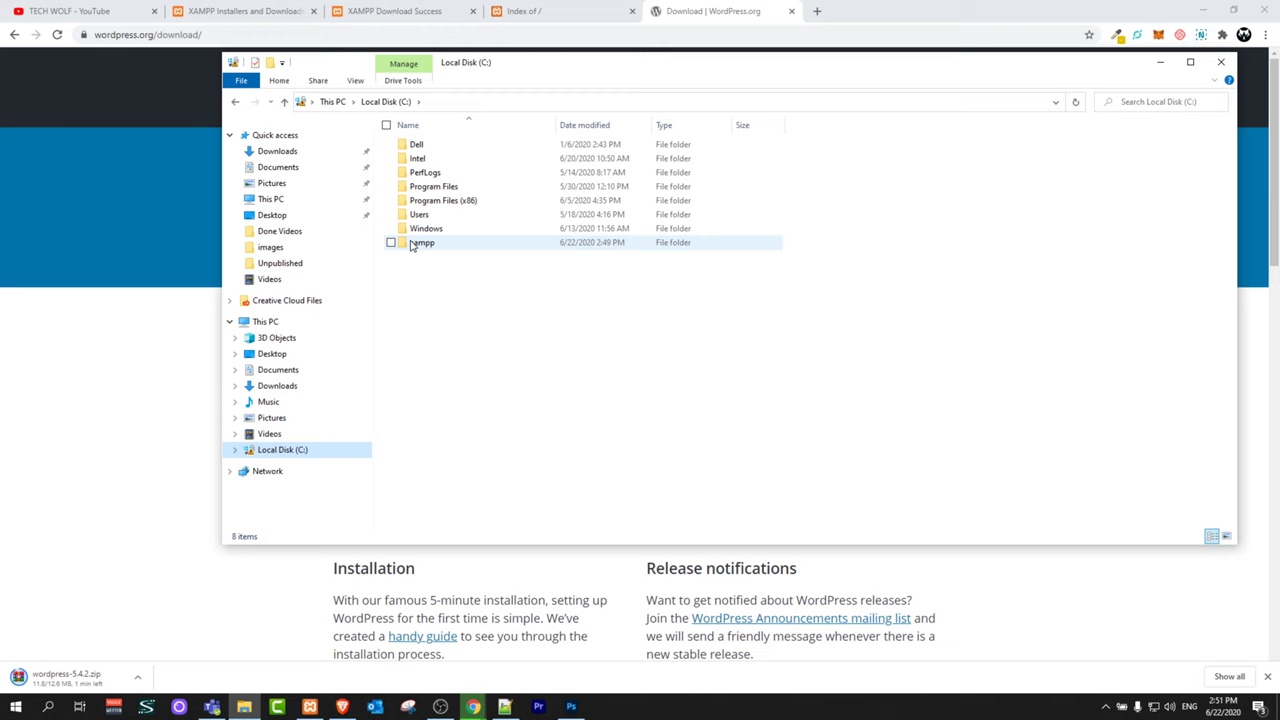
pyautogui.doubleClick(413, 246)
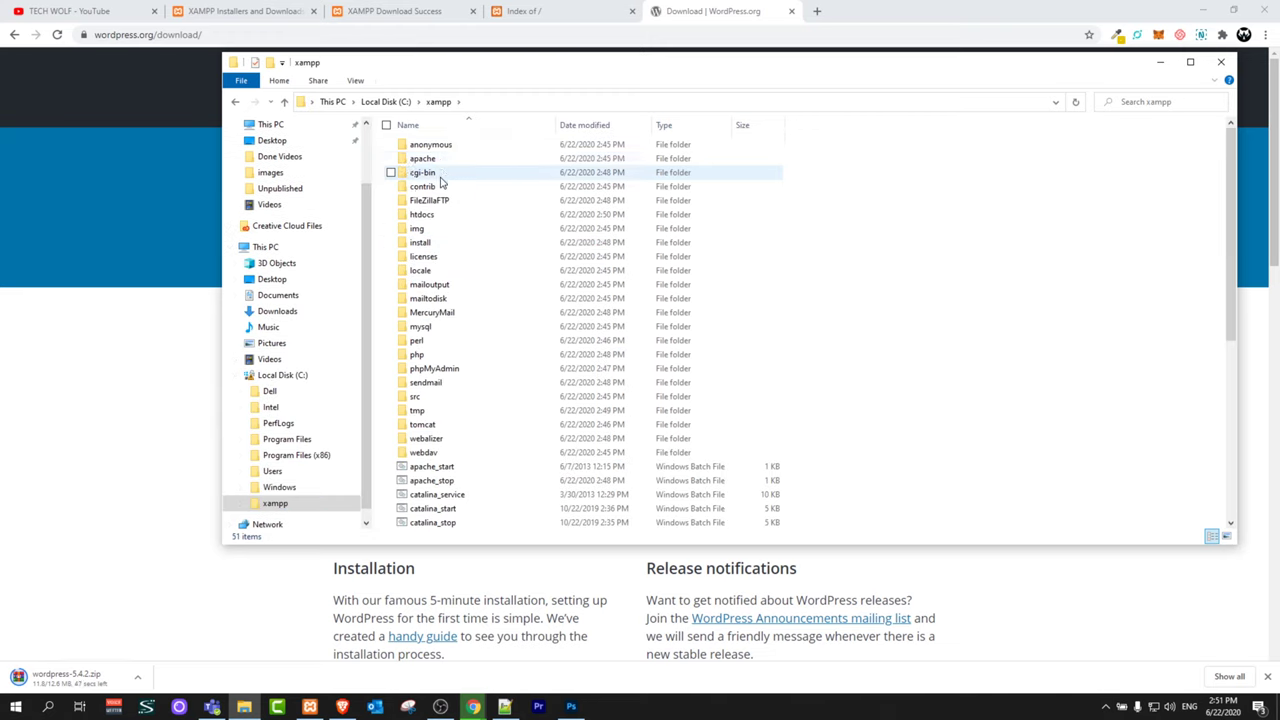
pyautogui.click(428, 214)
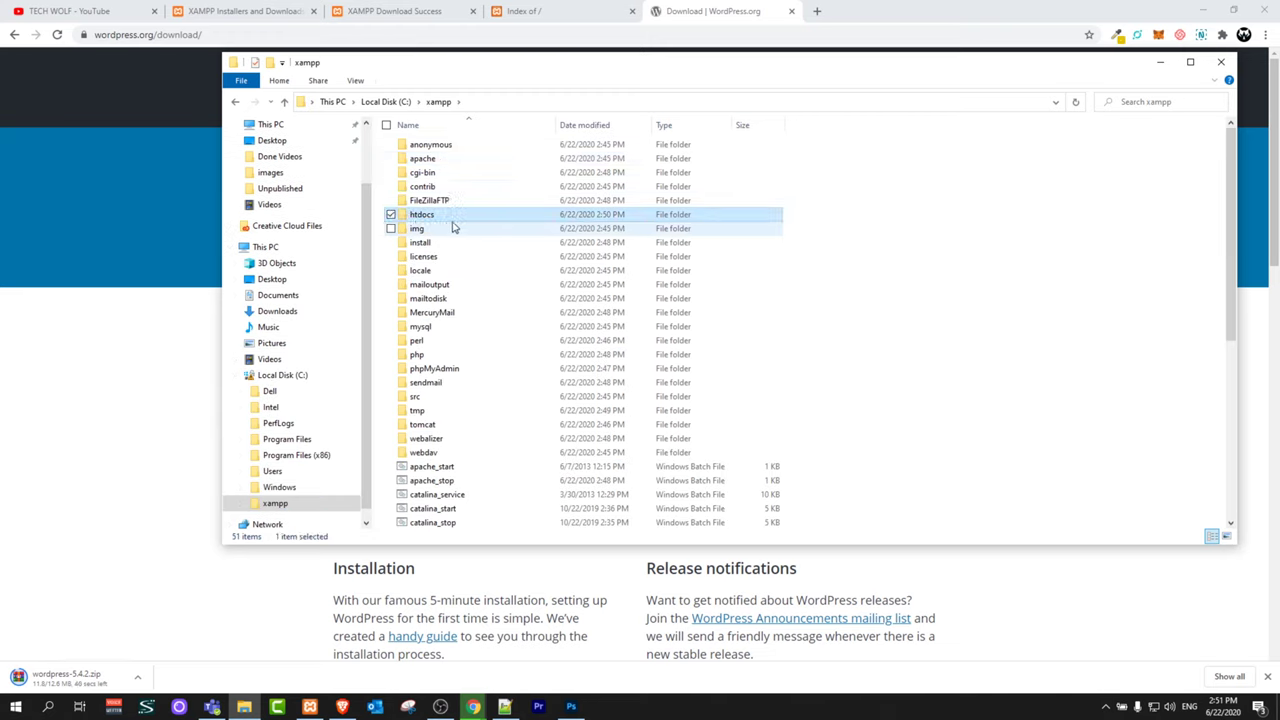
pyautogui.press('Return')
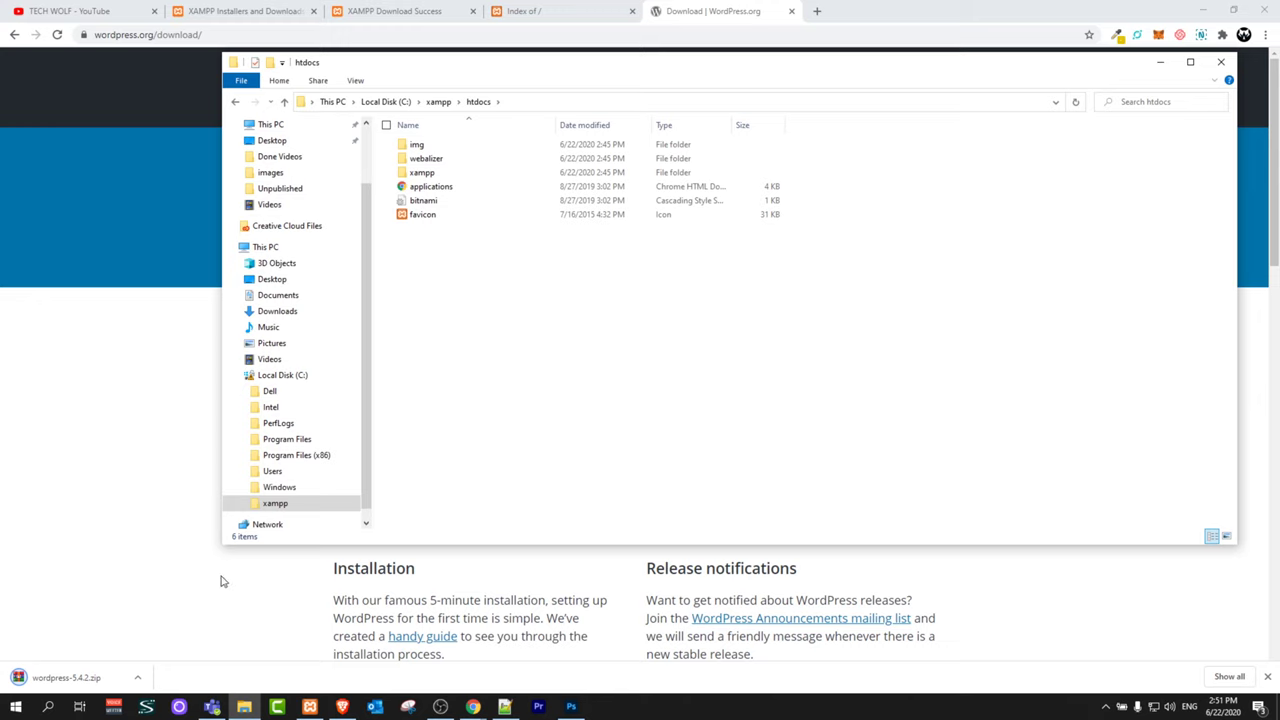
# Step: Extract wordpress-5.4.2.zip with WinRAR's Extract To into C:\xampp\htdocs
pyautogui.click(73, 684)
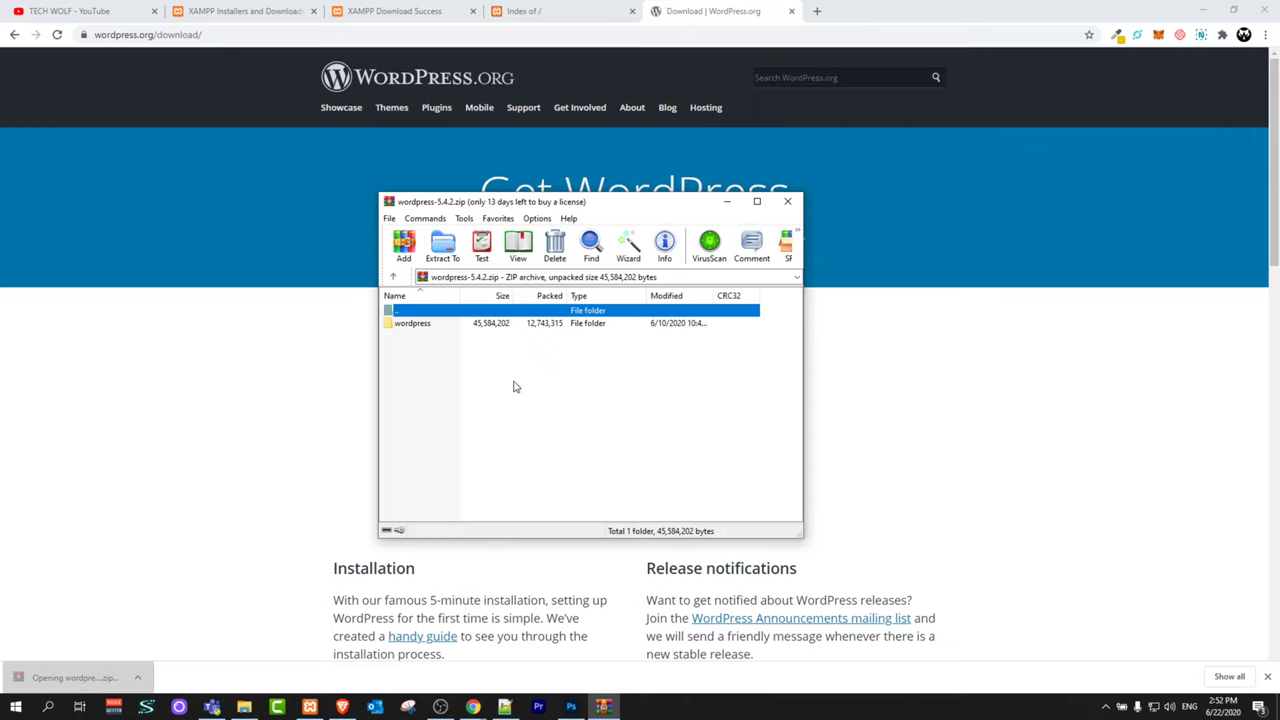
pyautogui.click(442, 245)
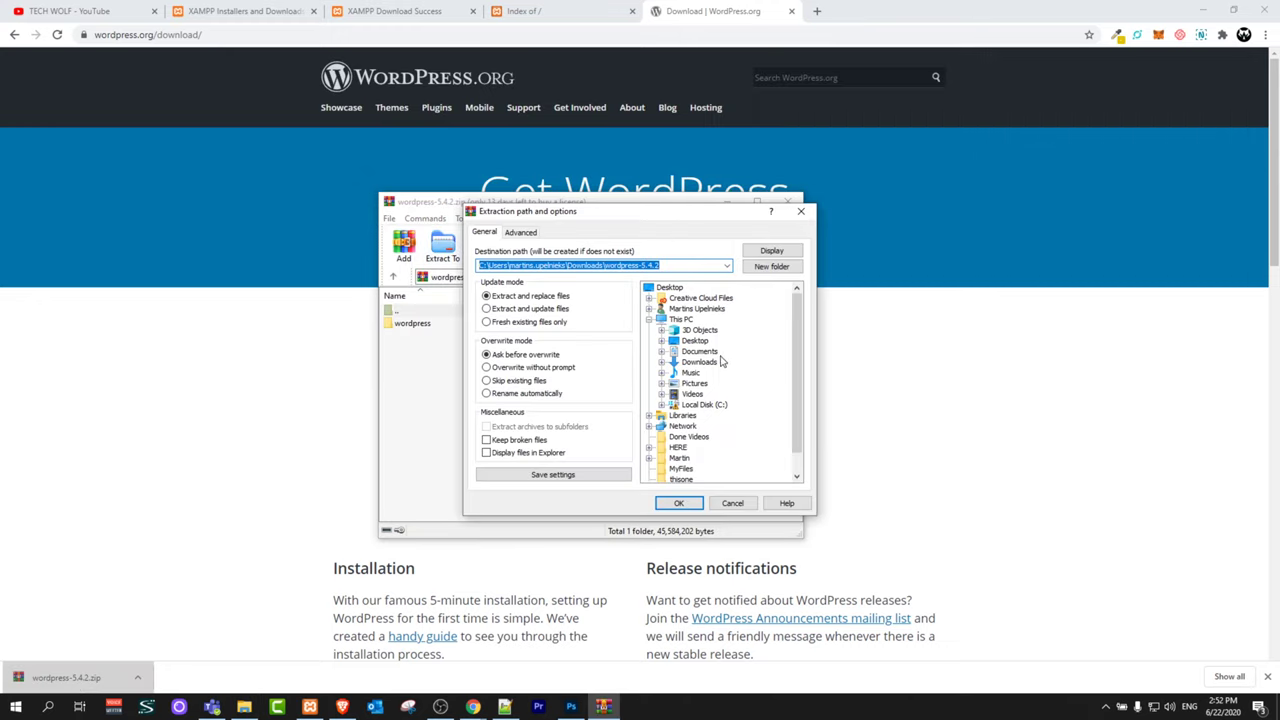
pyautogui.click(698, 405)
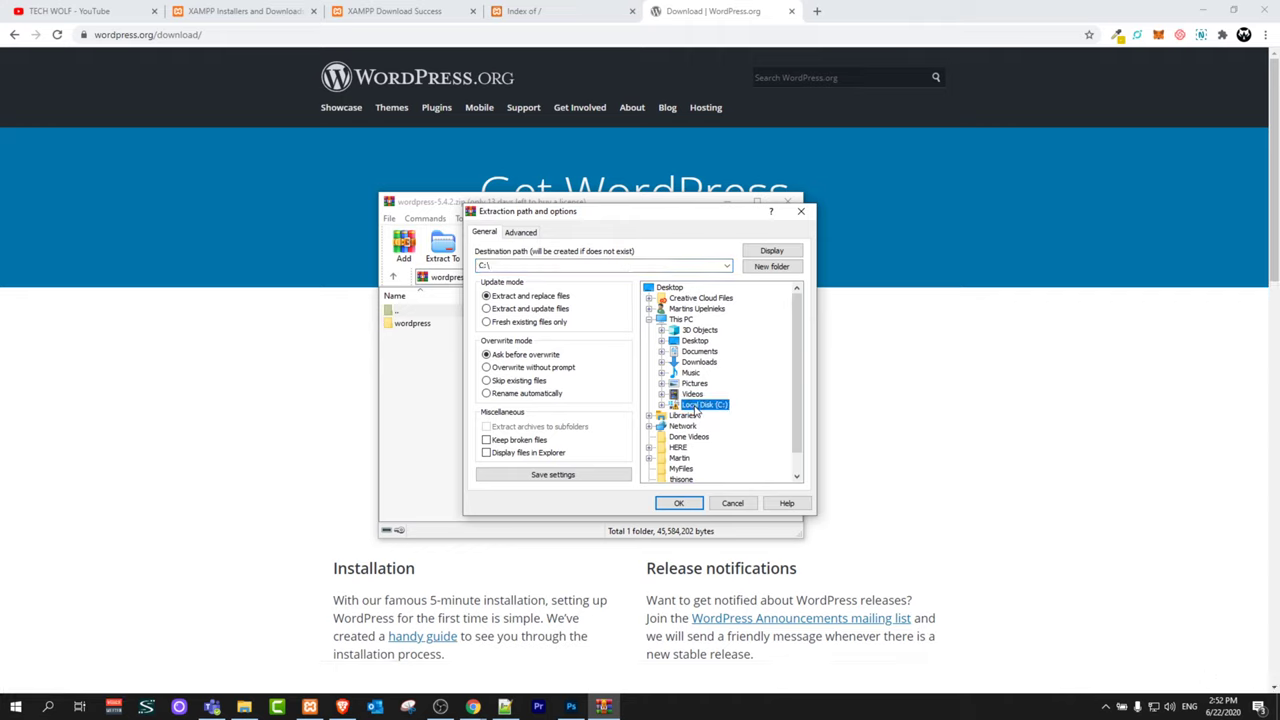
pyautogui.doubleClick(695, 406)
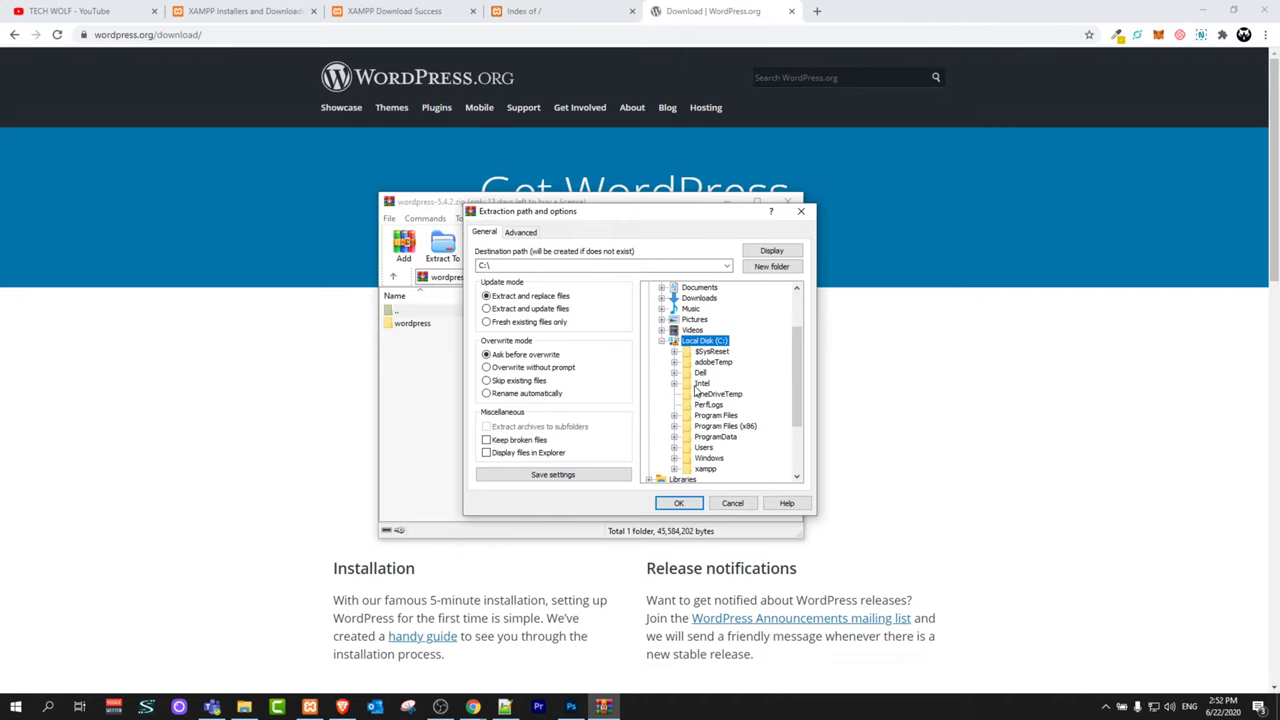
pyautogui.scroll(-1, 695, 420)
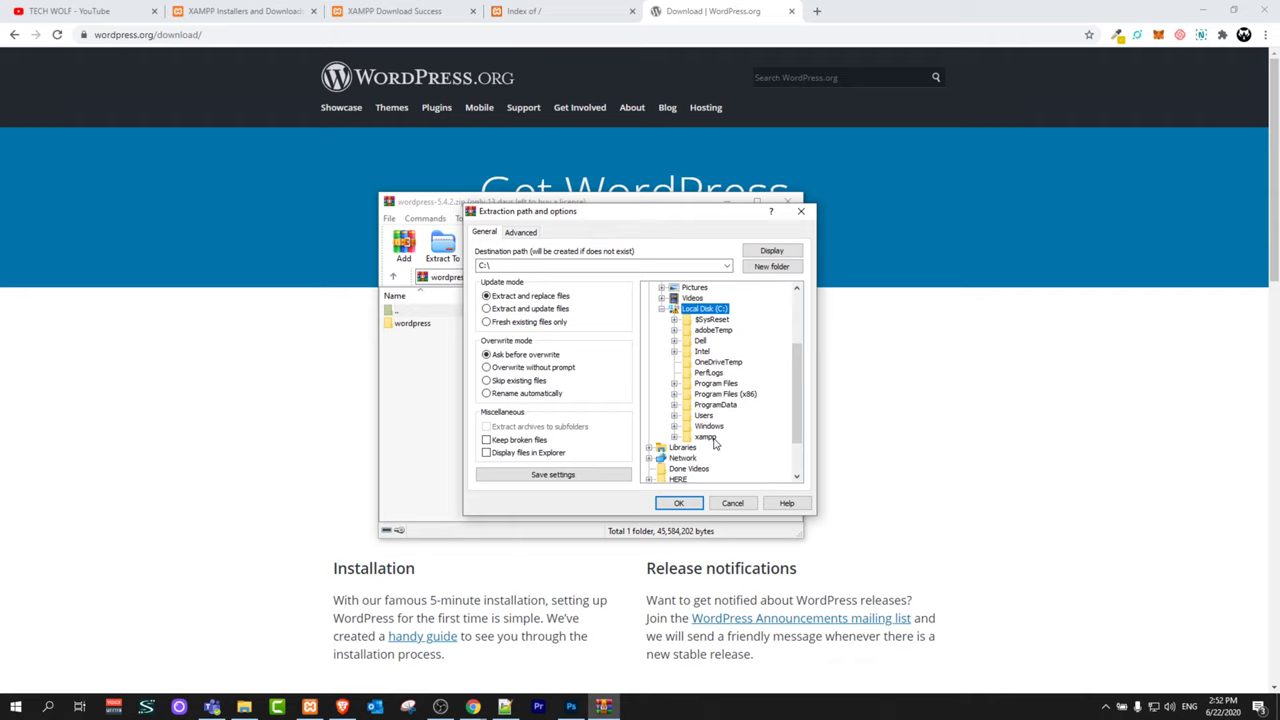
pyautogui.doubleClick(688, 440)
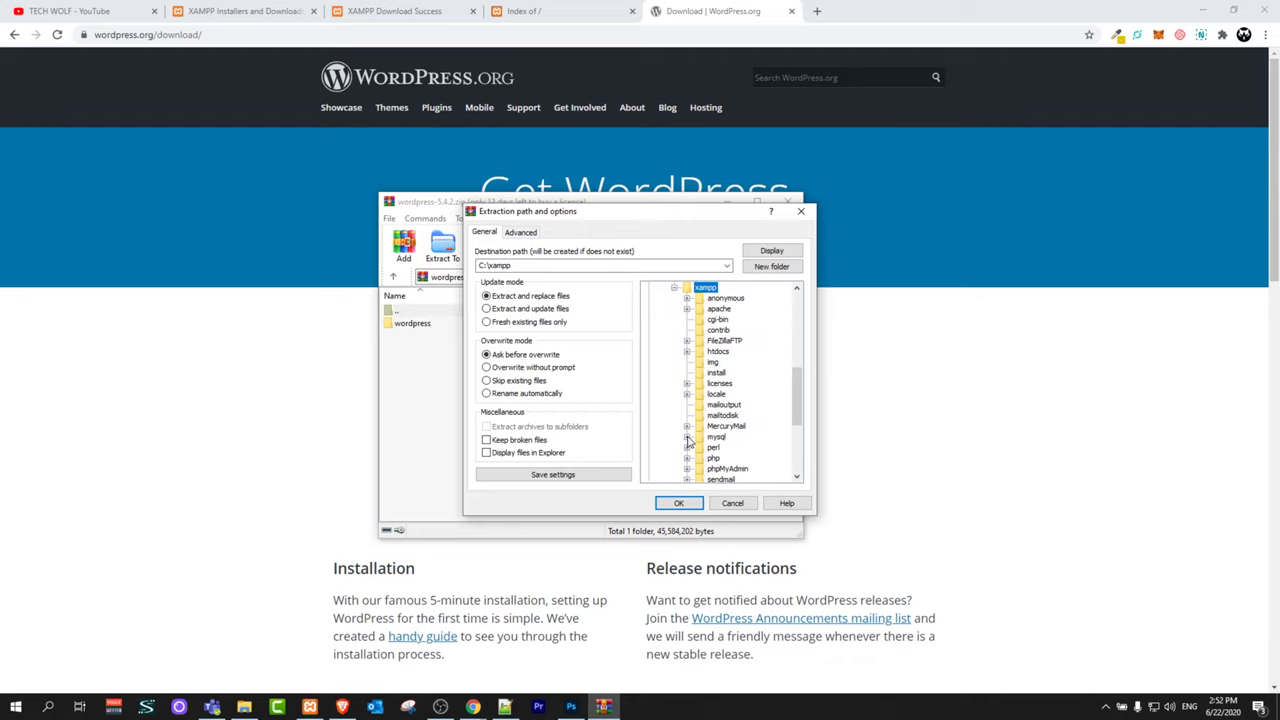
pyautogui.click(707, 353)
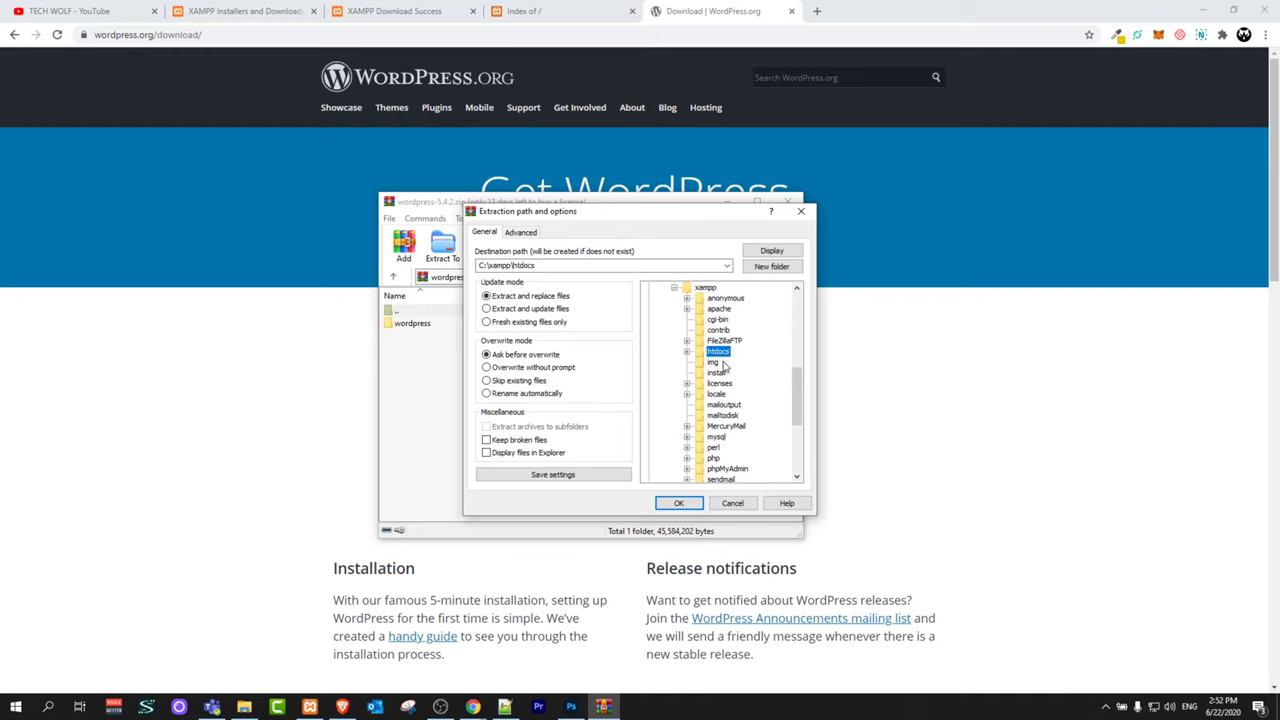
pyautogui.click(681, 503)
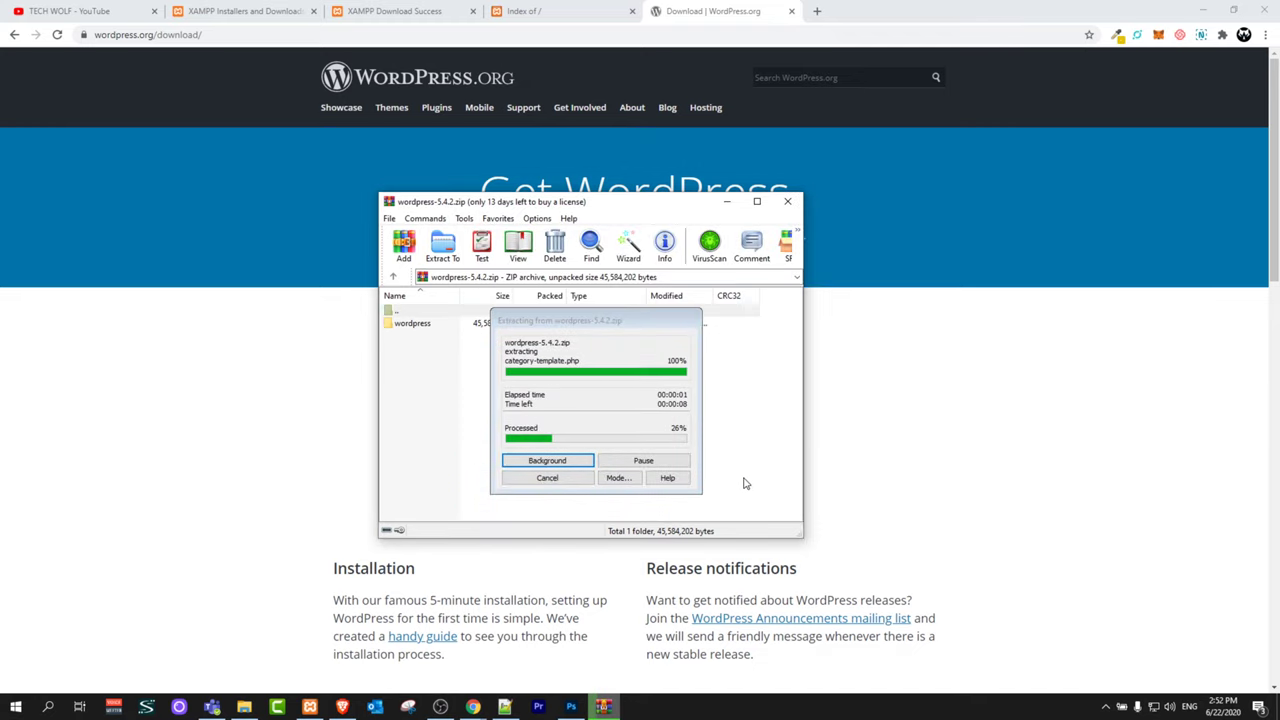
# Step: Close the finished WinRAR window and open C:\xampp\htdocs in File Explorer
pyautogui.click(789, 203)
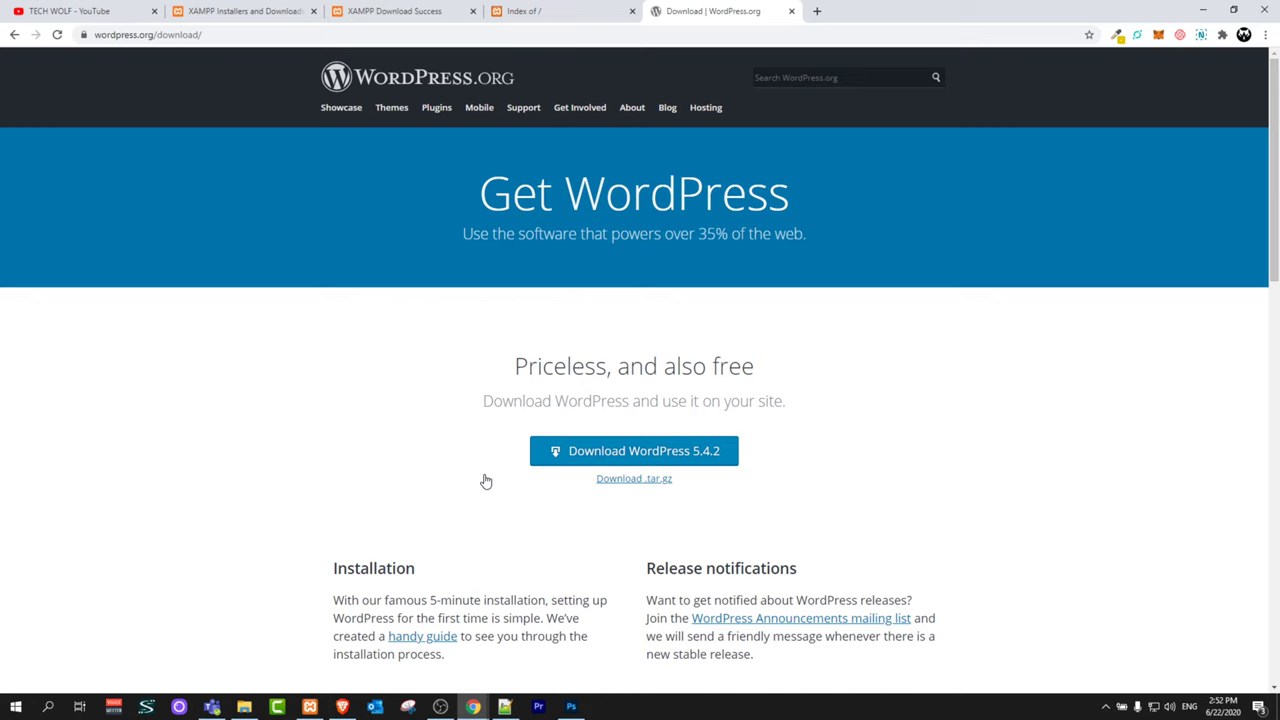
pyautogui.click(244, 707)
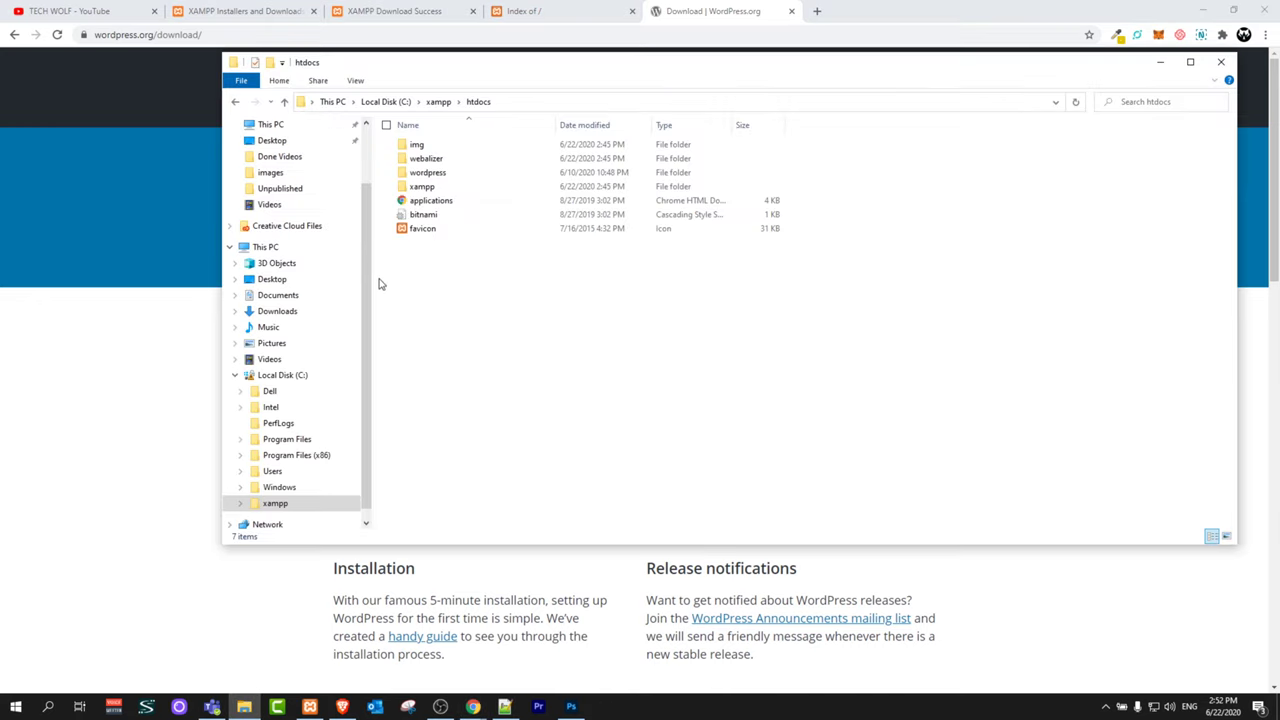
pyautogui.doubleClick(283, 375)
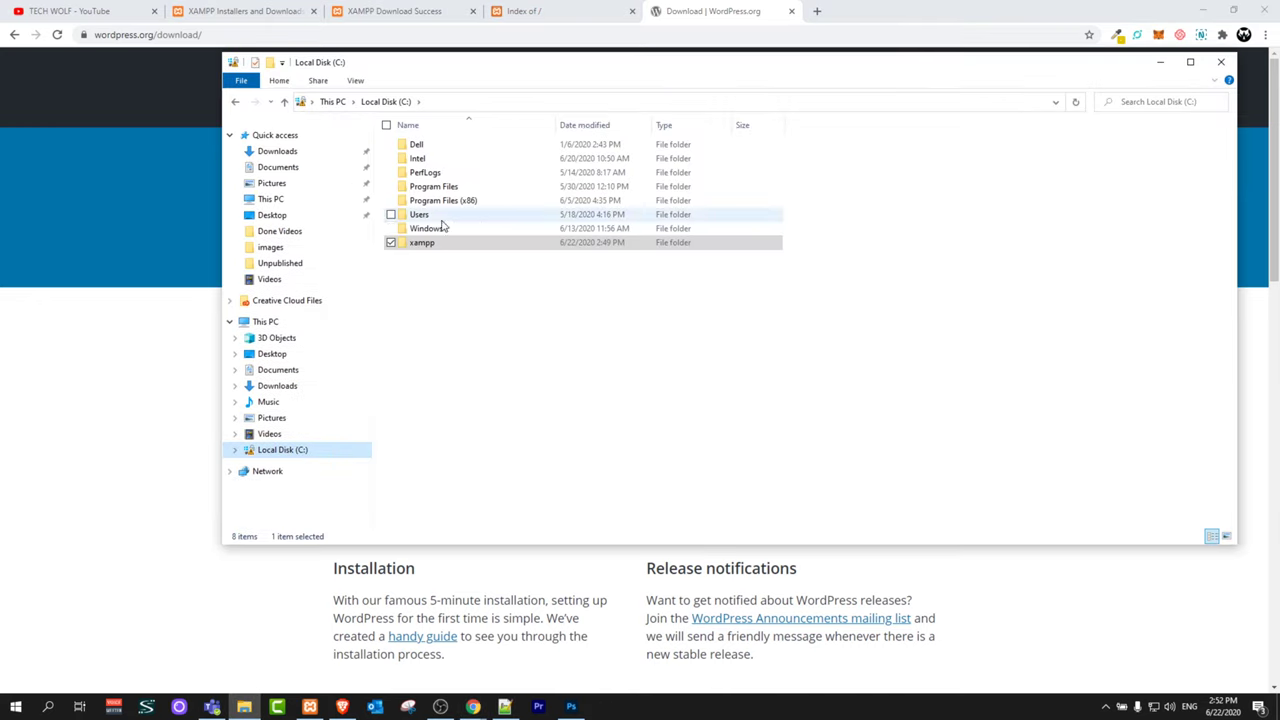
pyautogui.doubleClick(418, 244)
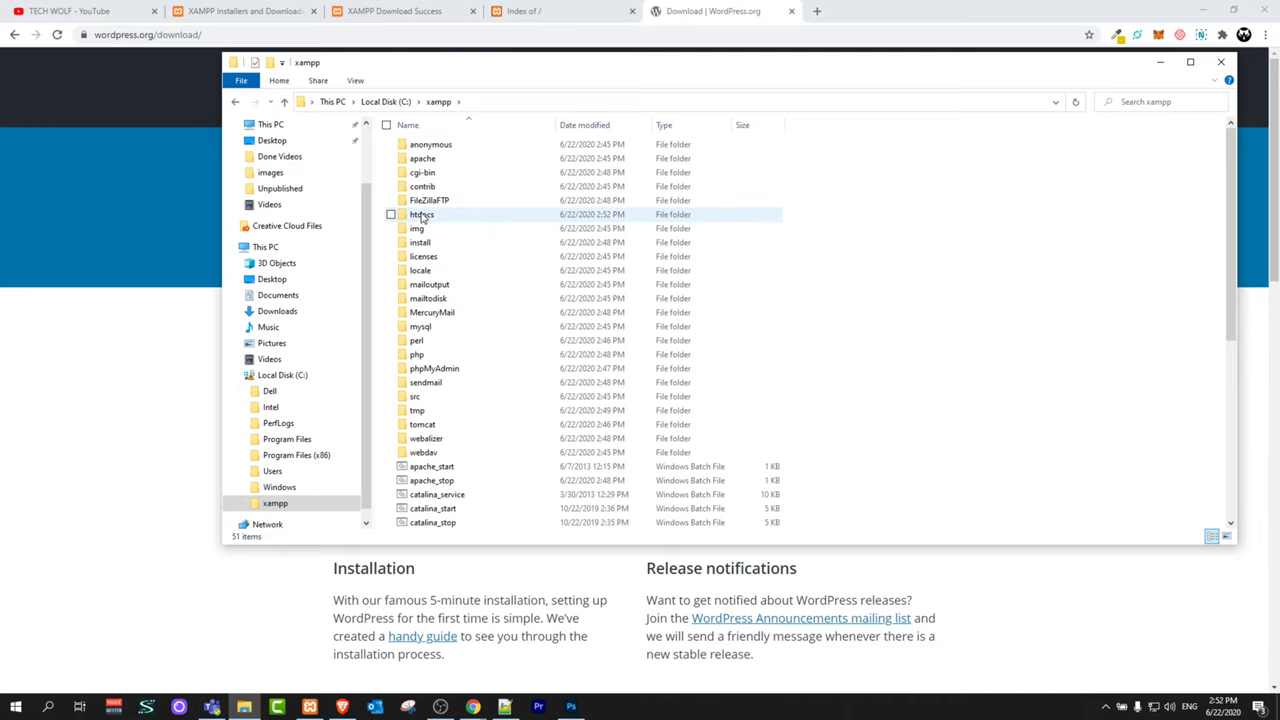
pyautogui.doubleClick(421, 215)
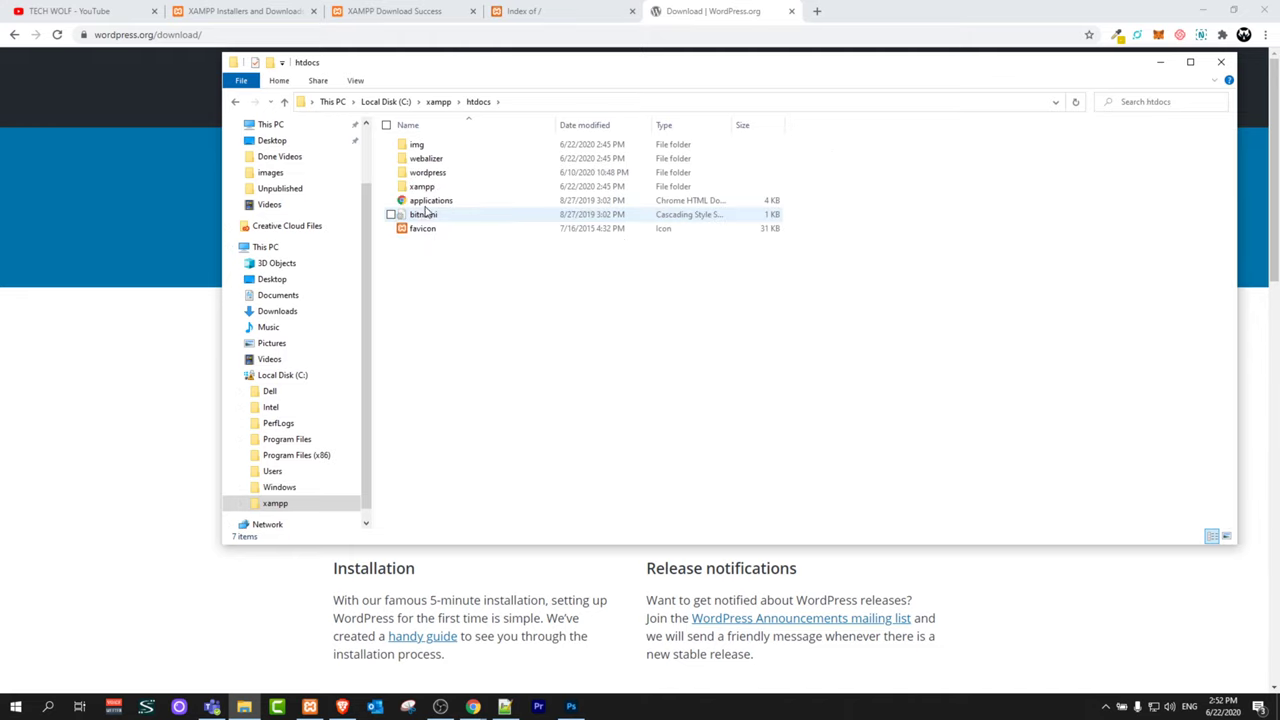
# Step: Rename the extracted wordpress folder to mysite
pyautogui.click(418, 173)
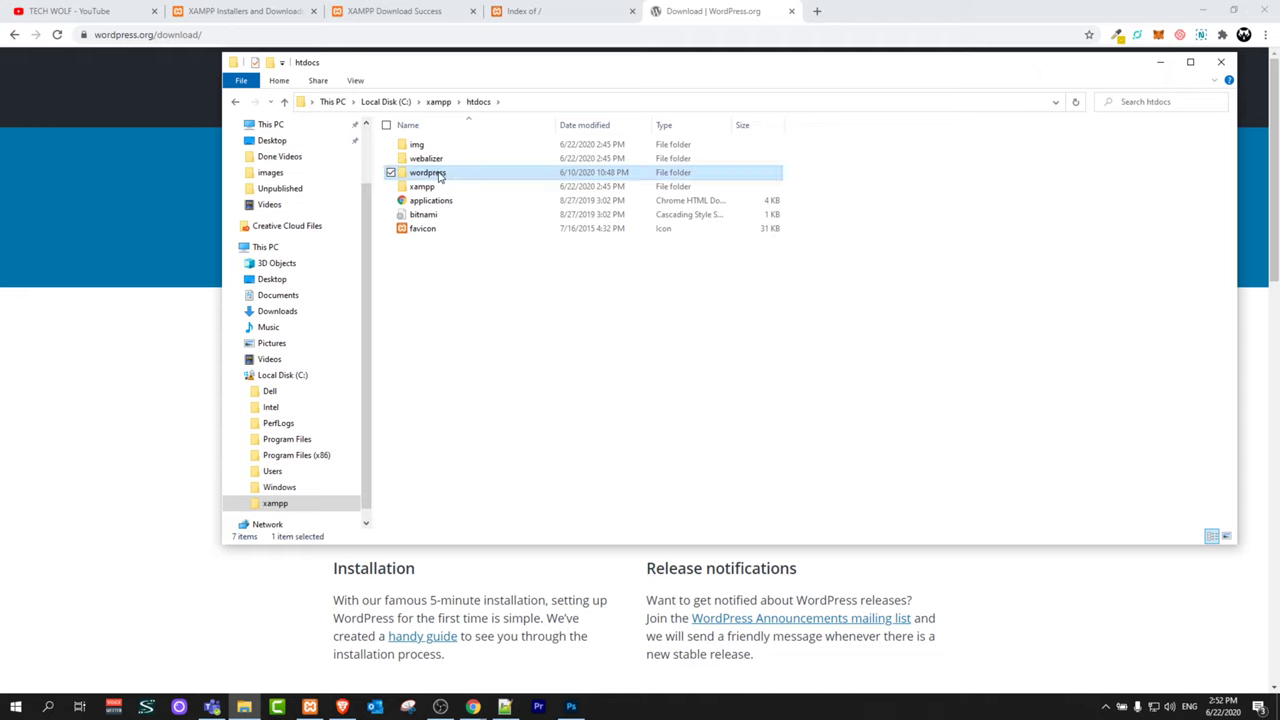
pyautogui.click(438, 174)
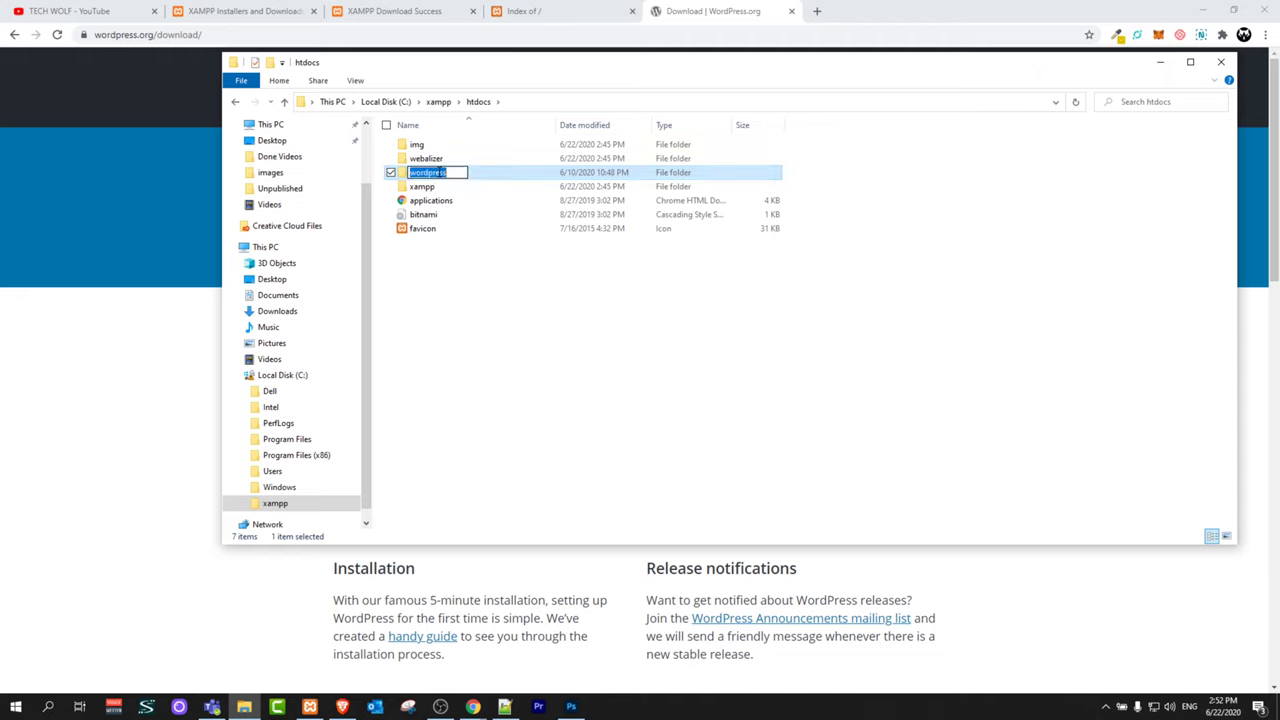
pyautogui.write('mysite')
pyautogui.press('Return')
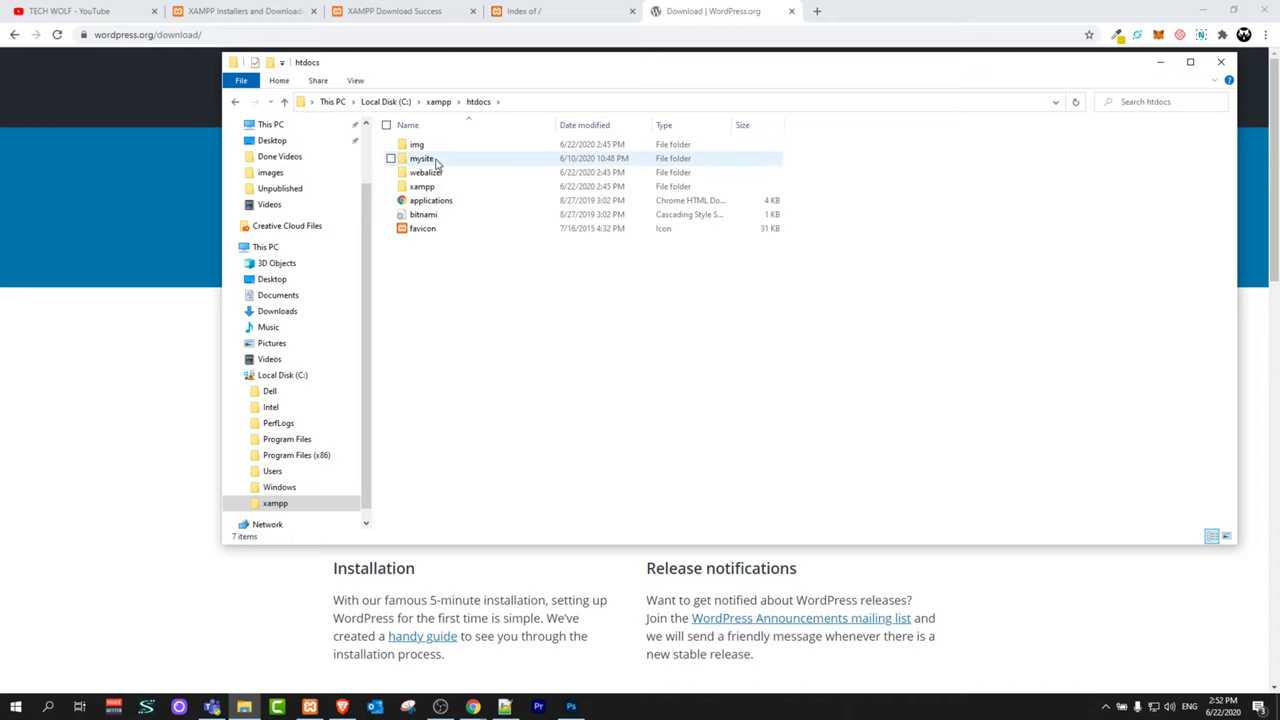
pyautogui.click(530, 11)
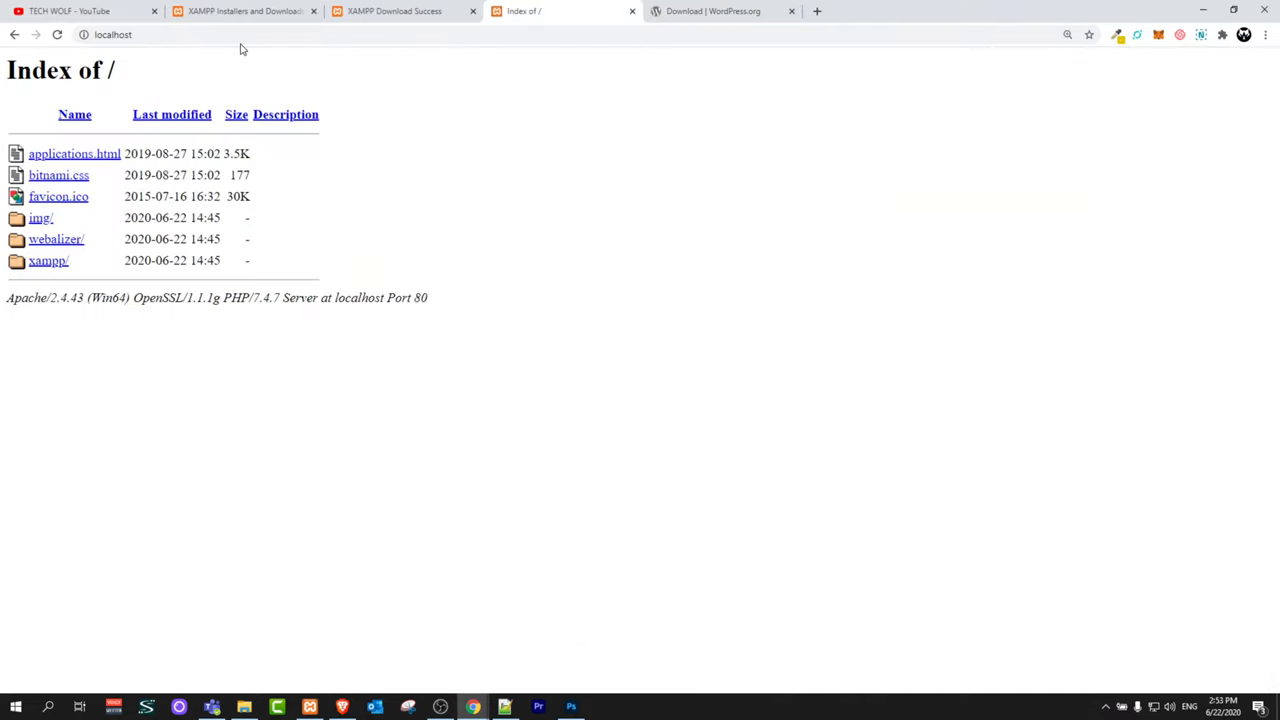
# Step: Reload the localhost listing and open the new mysite/ folder to start WordPress setup
pyautogui.click(240, 36)
pyautogui.press('Return')
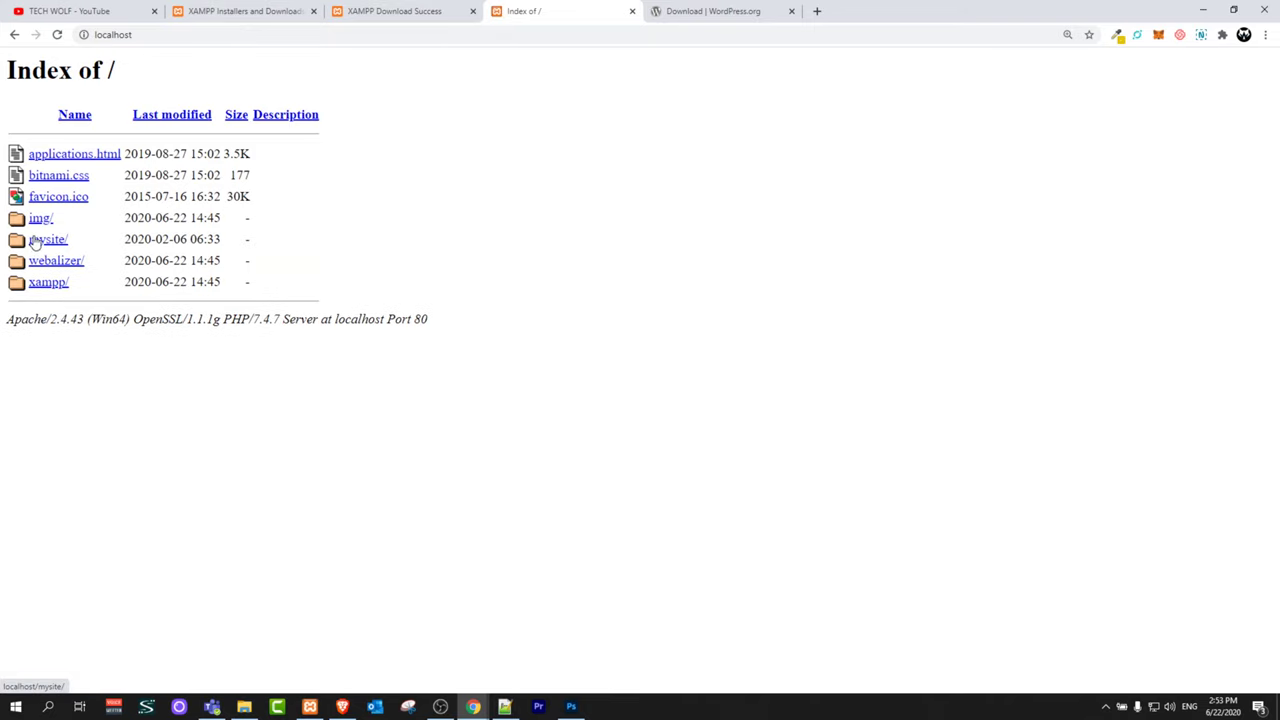
pyautogui.click(50, 243)
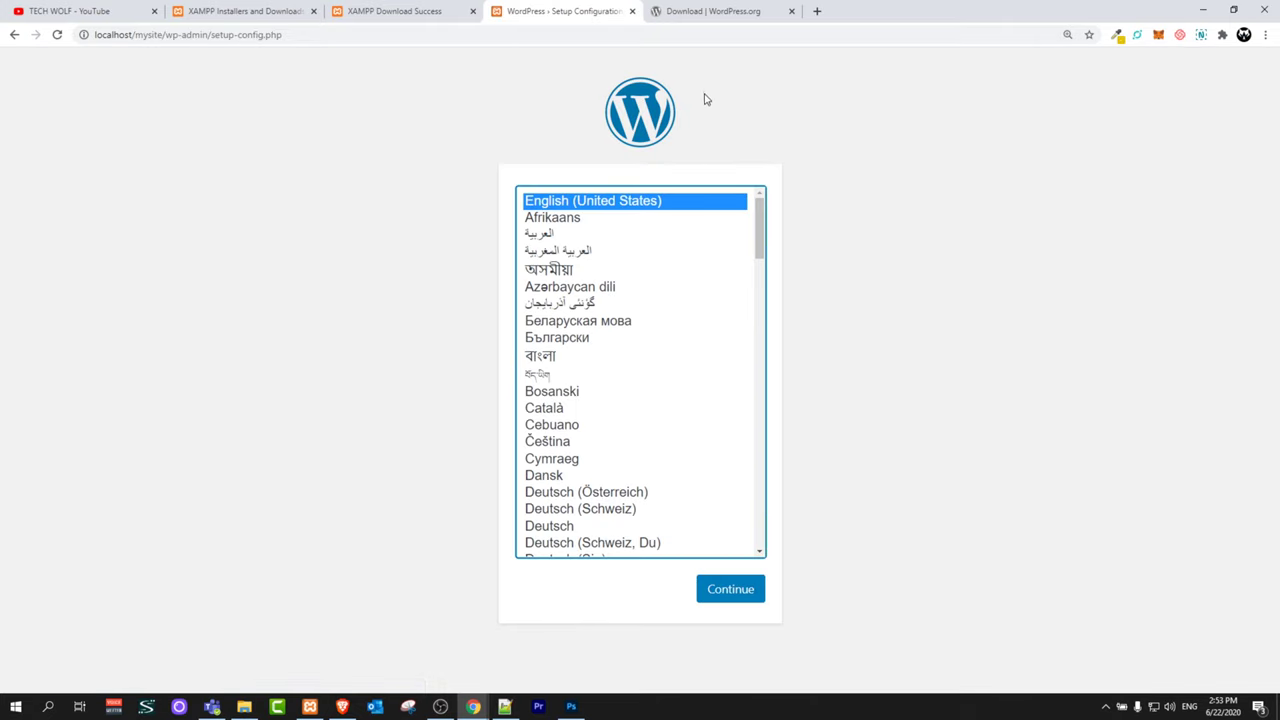
# Step: Load localhost/phpmyadmin in a new Chrome tab
pyautogui.click(816, 12)
pyautogui.click(806, 37)
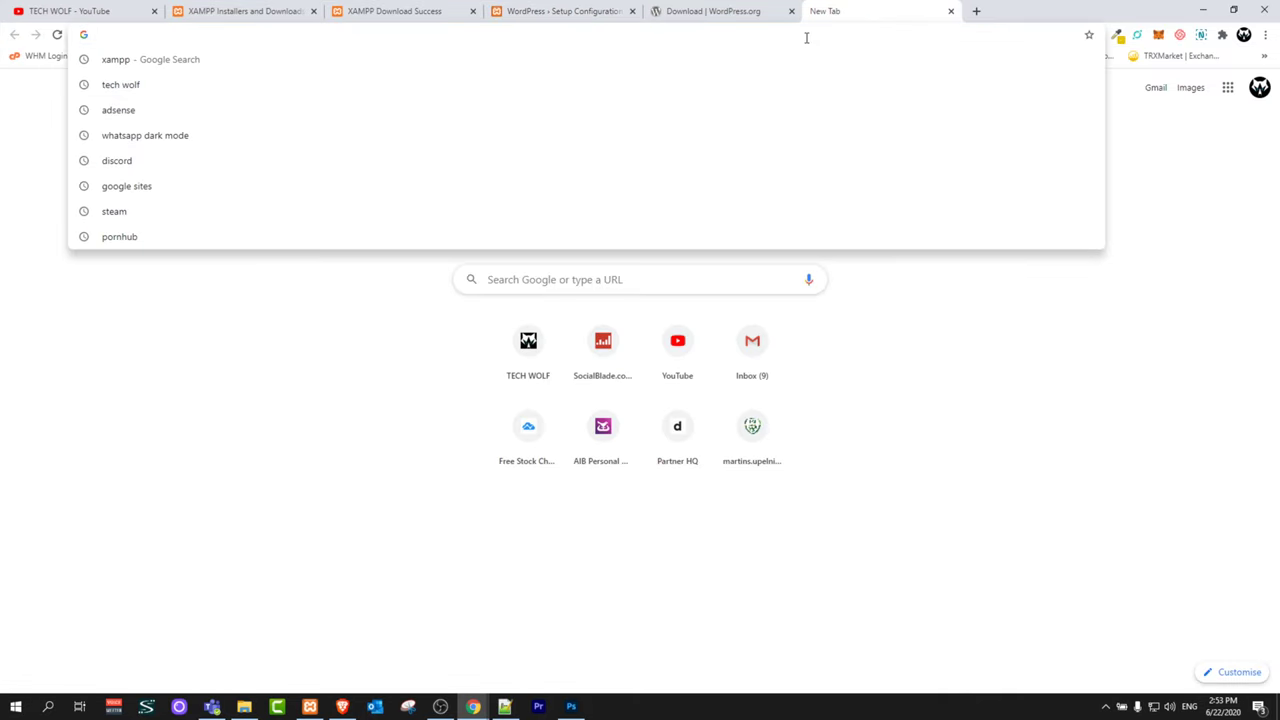
pyautogui.write('loca')
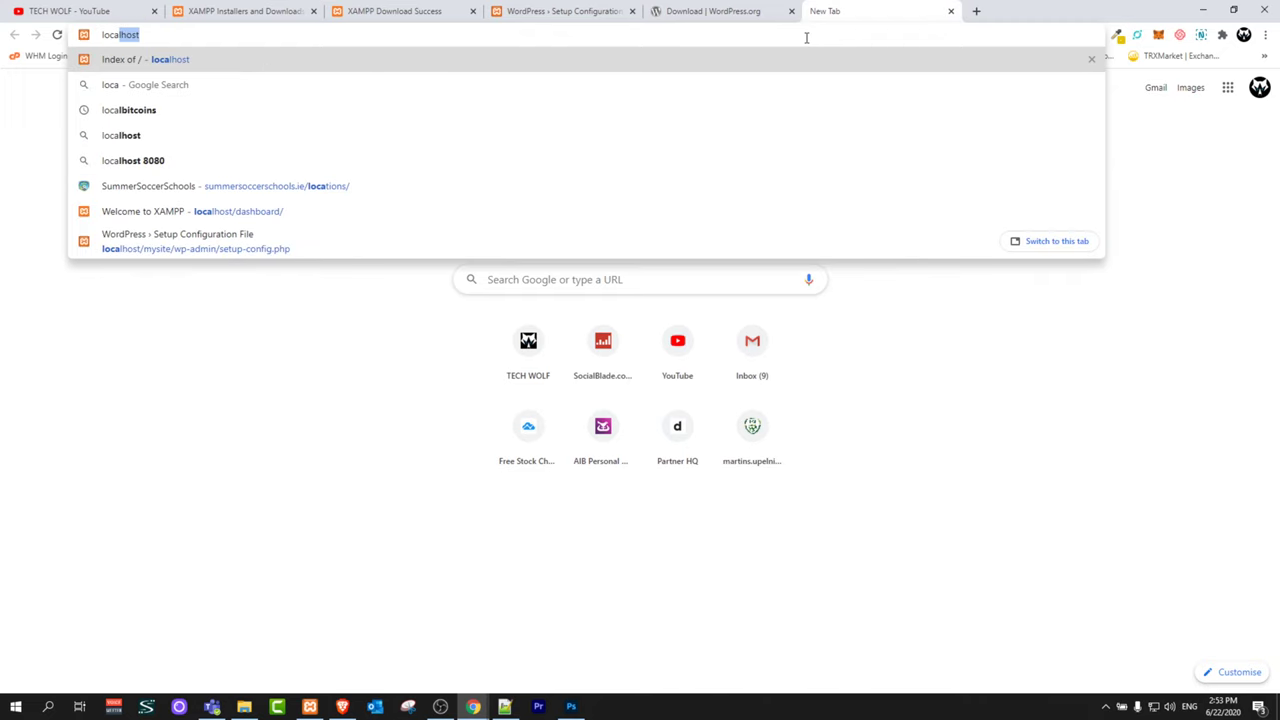
pyautogui.write('lhost/')
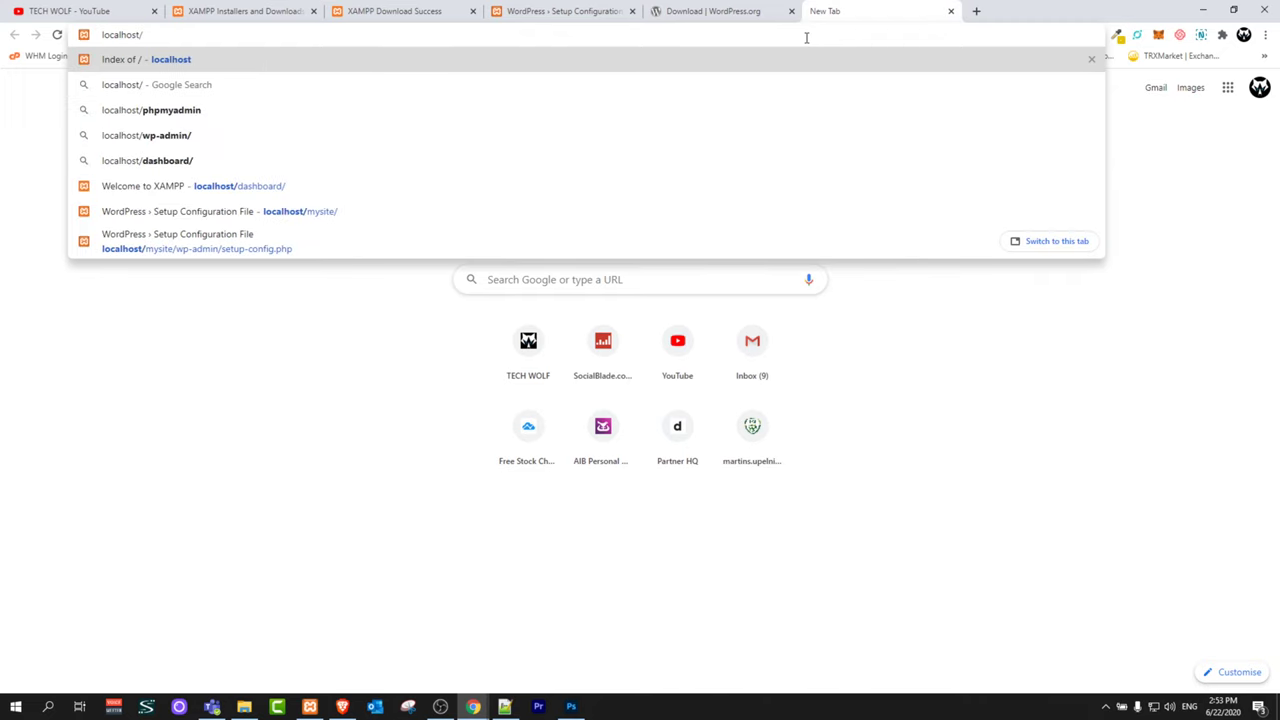
pyautogui.write('php')
pyautogui.press('Return')
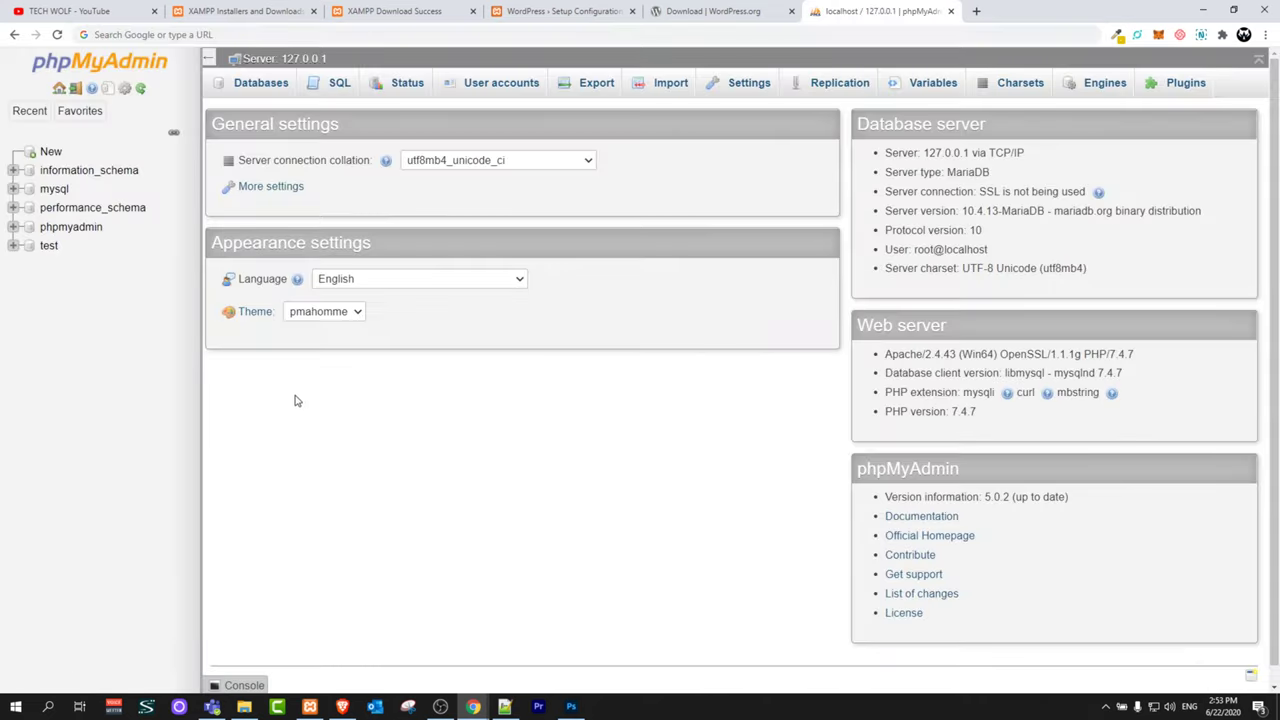
# Step: Check the htdocs folder name mysite in File Explorer, leaving it unchanged
pyautogui.hotkey('alt', 'Tab')
pyautogui.hotkey('alt', 'Tab')
pyautogui.hotkey('alt', 'Tab')
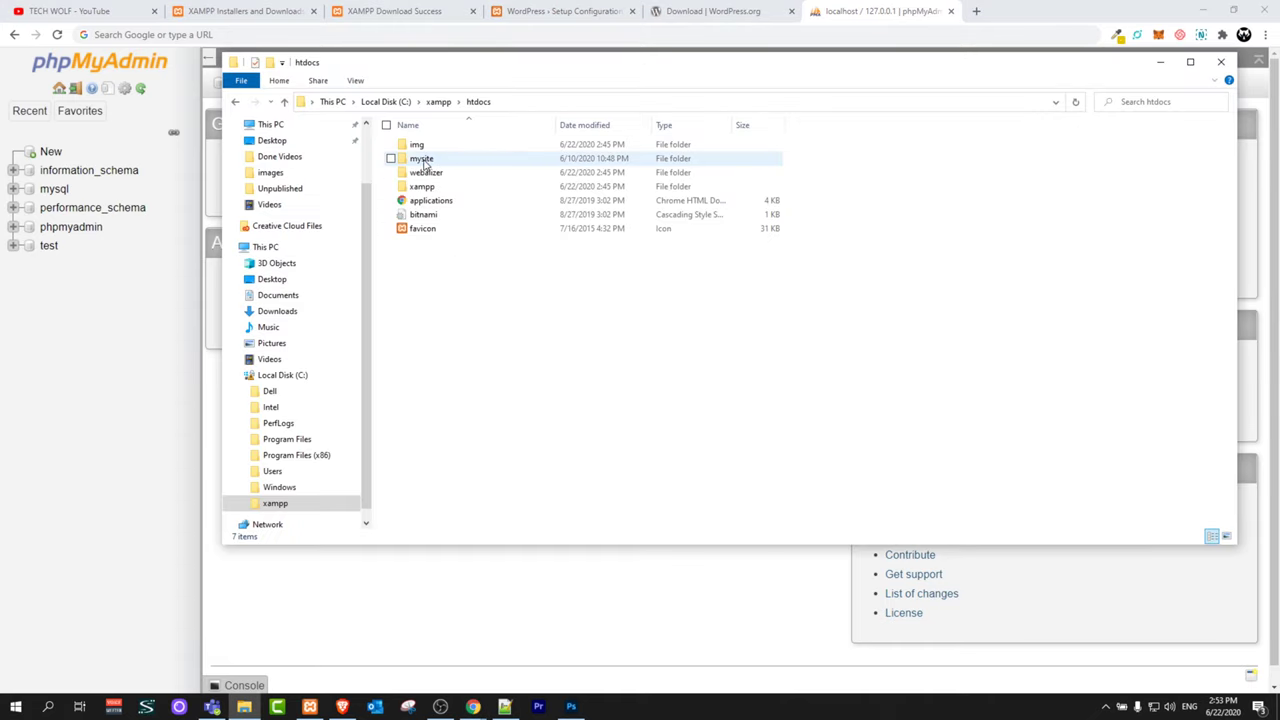
pyautogui.click(428, 162)
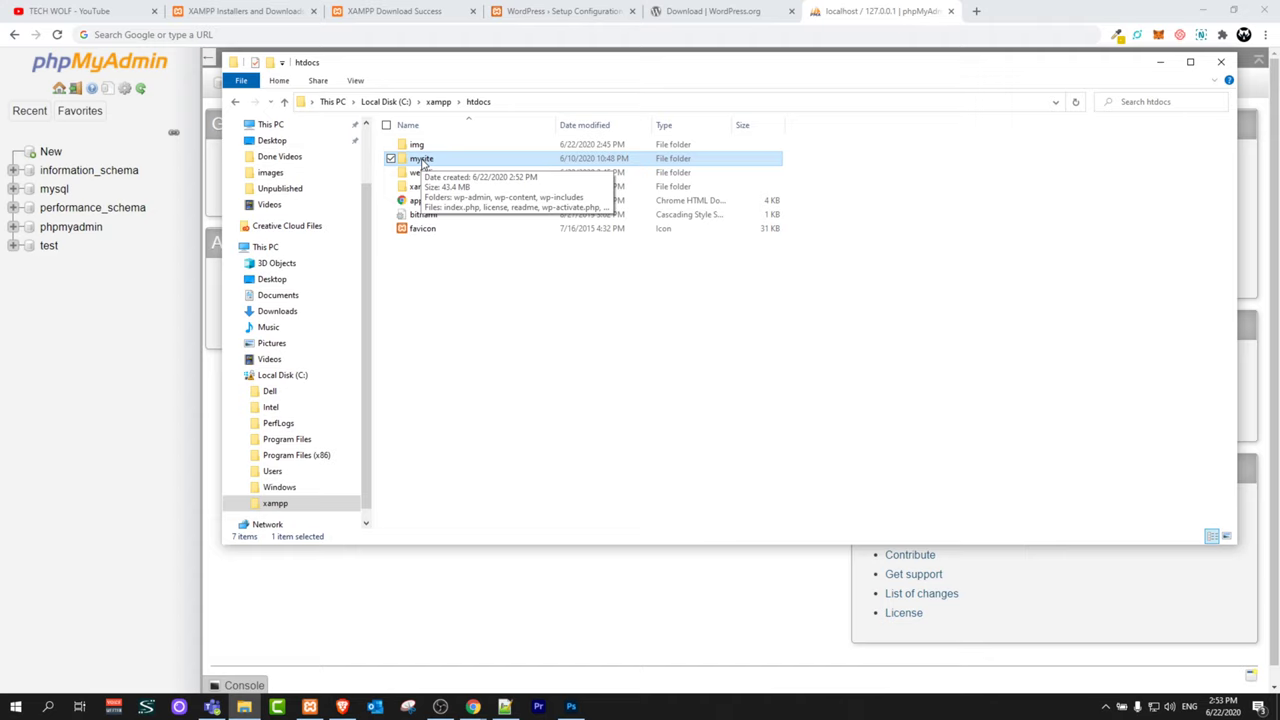
pyautogui.click(424, 160)
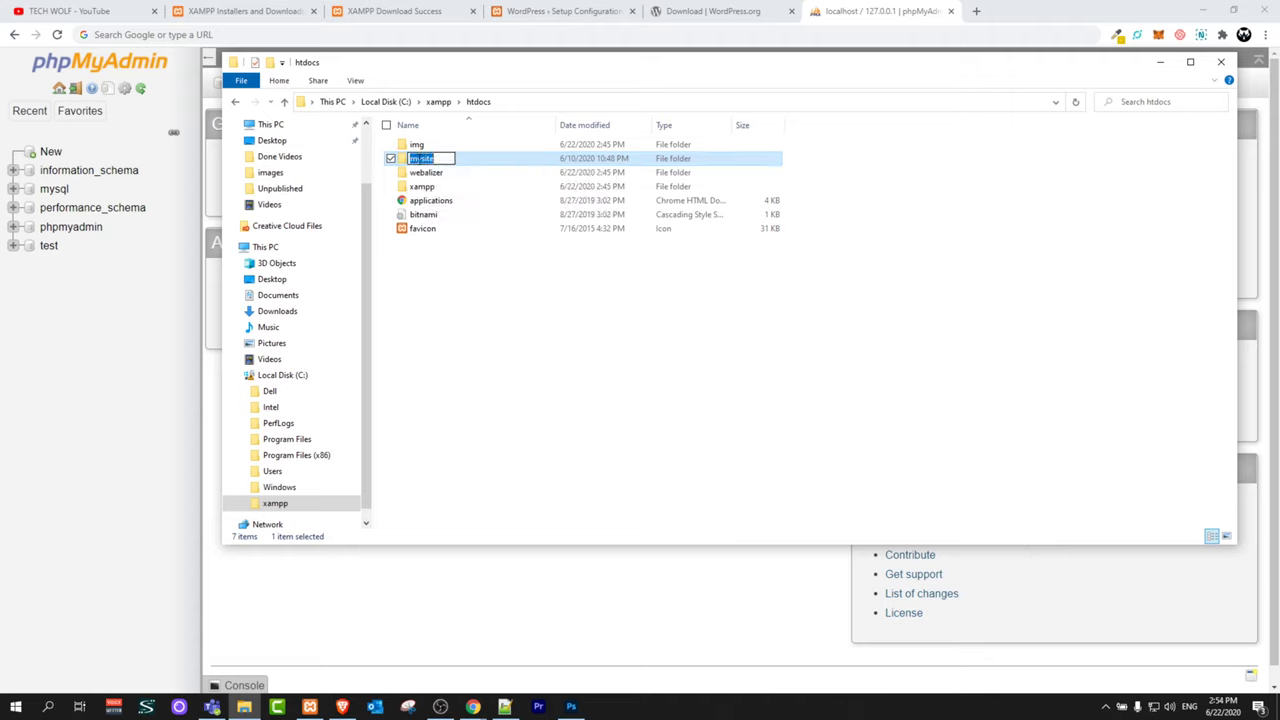
pyautogui.press('Return')
# Step: Create a database named mysite on phpMyAdmin's Databases page and open it
pyautogui.click(428, 606)
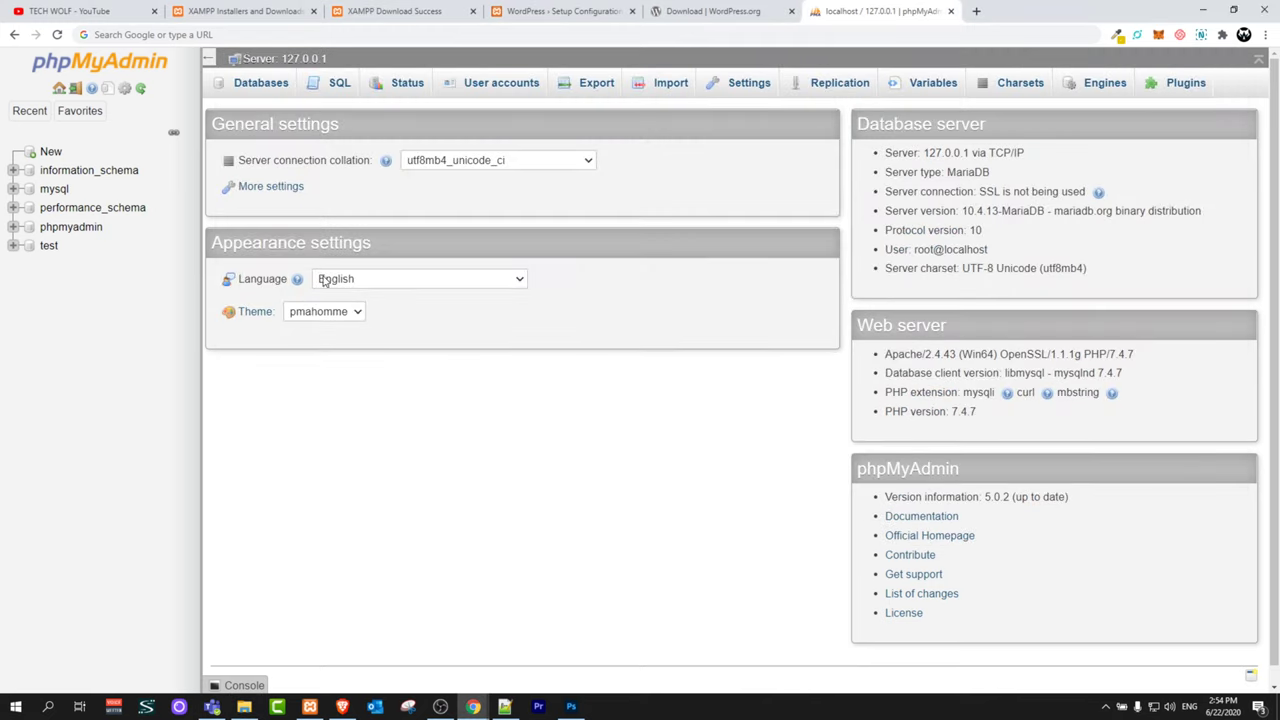
pyautogui.click(60, 92)
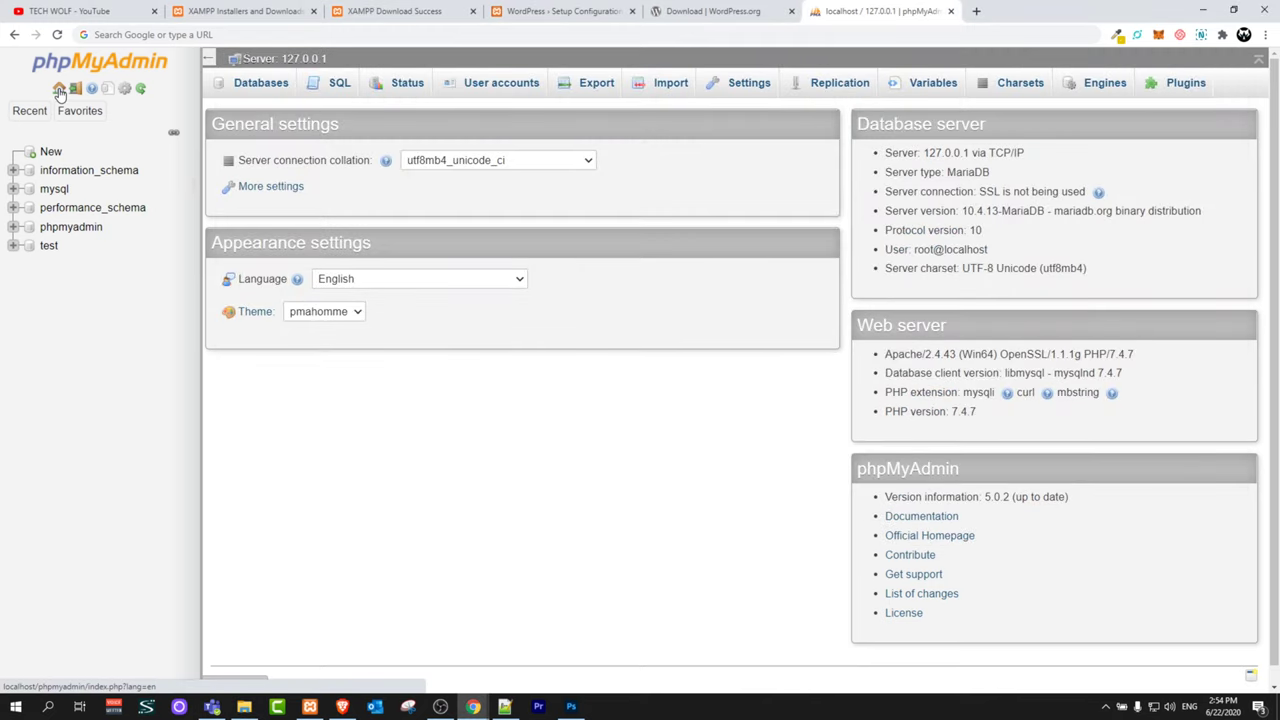
pyautogui.click(279, 88)
pyautogui.click(266, 201)
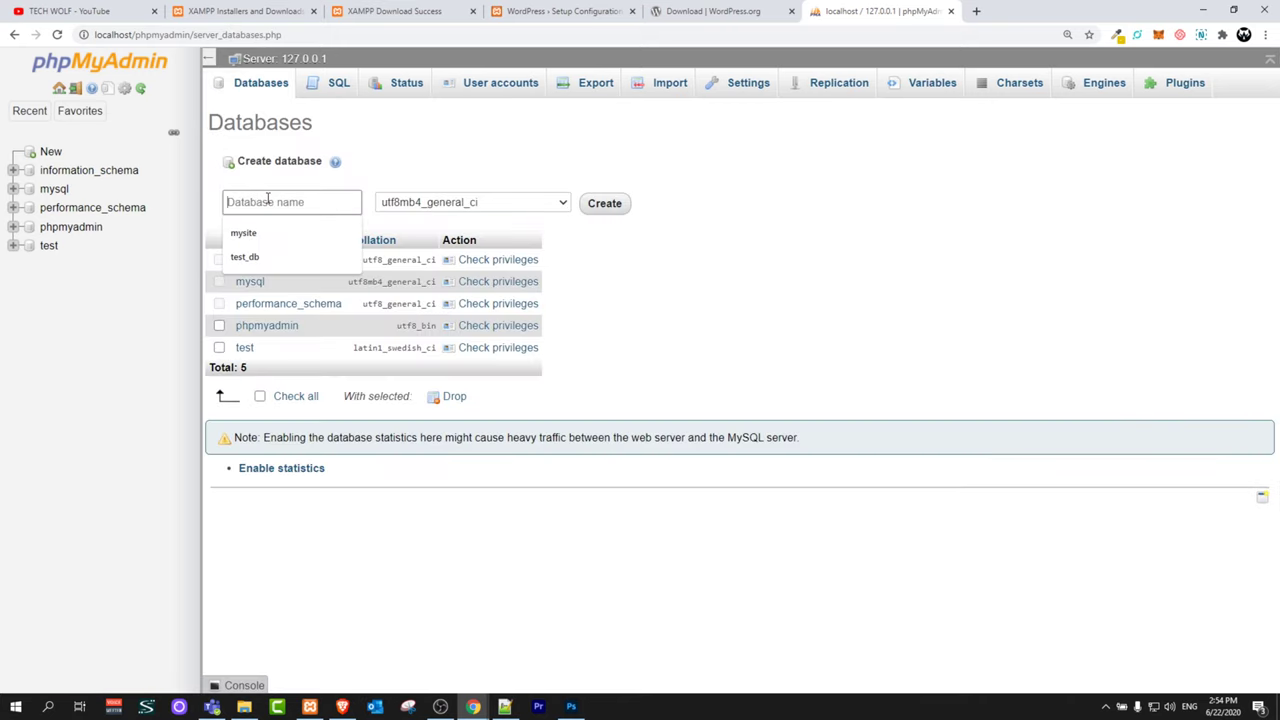
pyautogui.write('my')
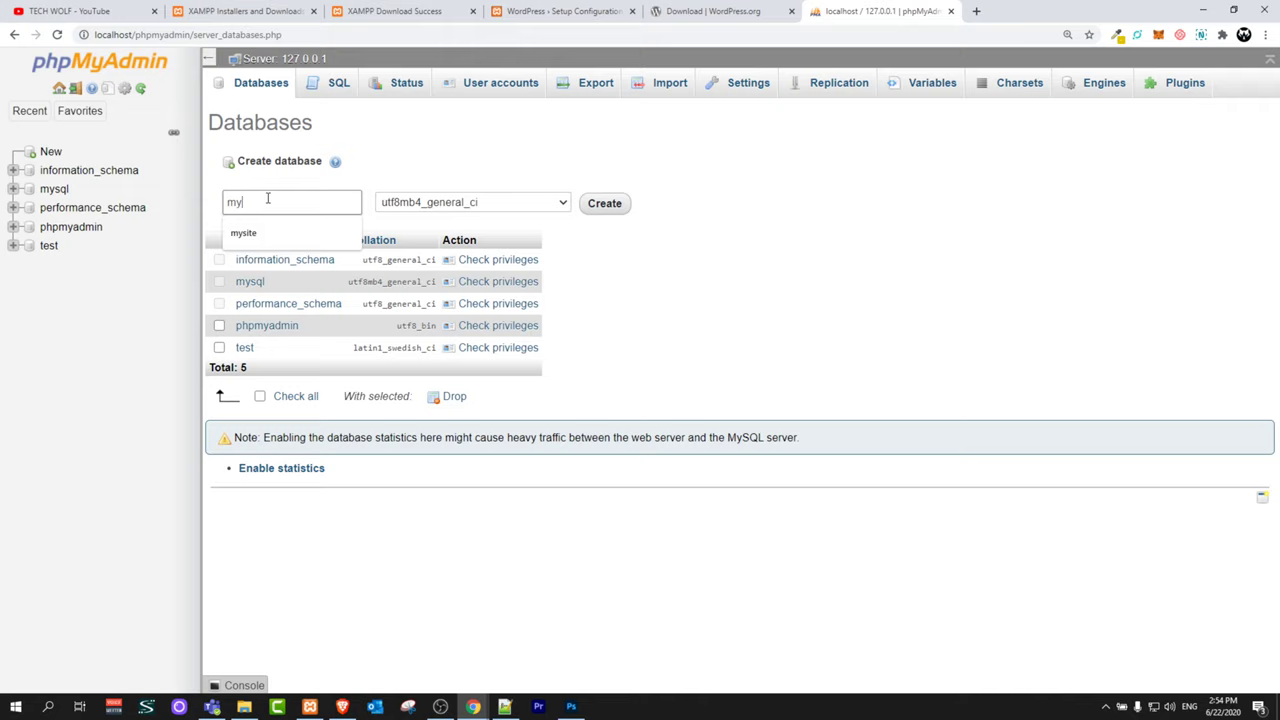
pyautogui.write('site')
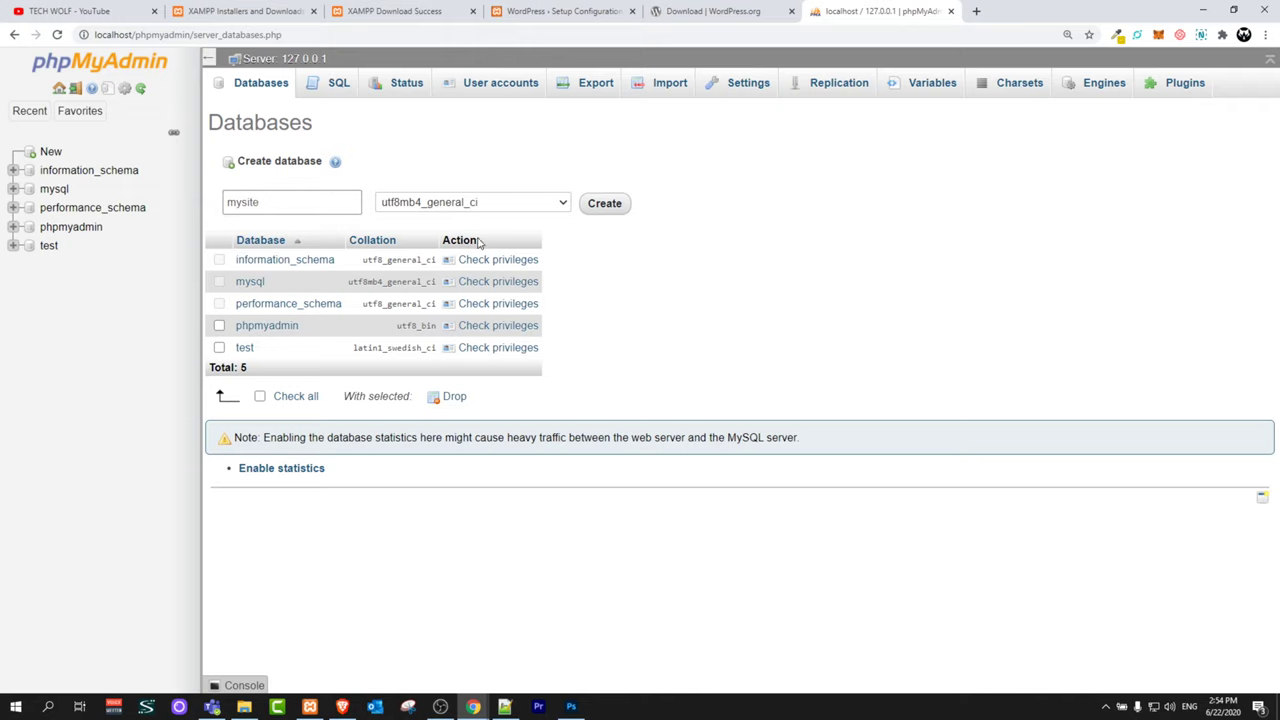
pyautogui.click(603, 204)
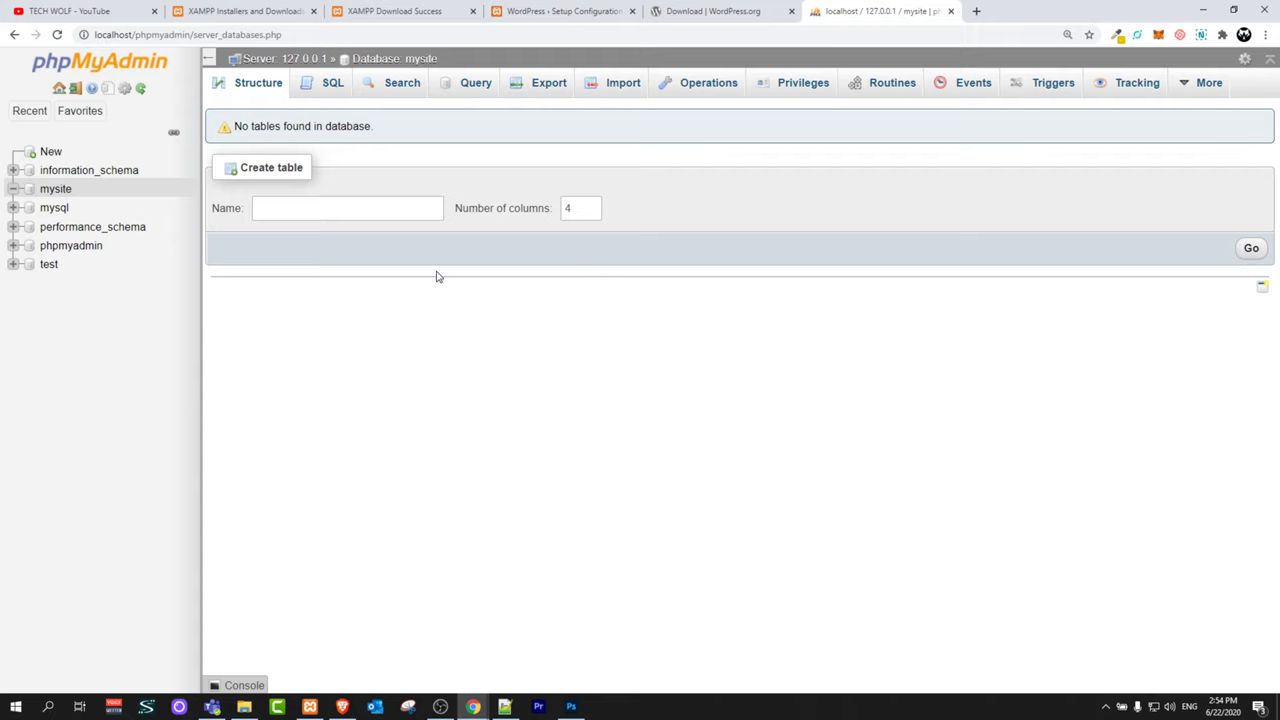
pyautogui.click(48, 191)
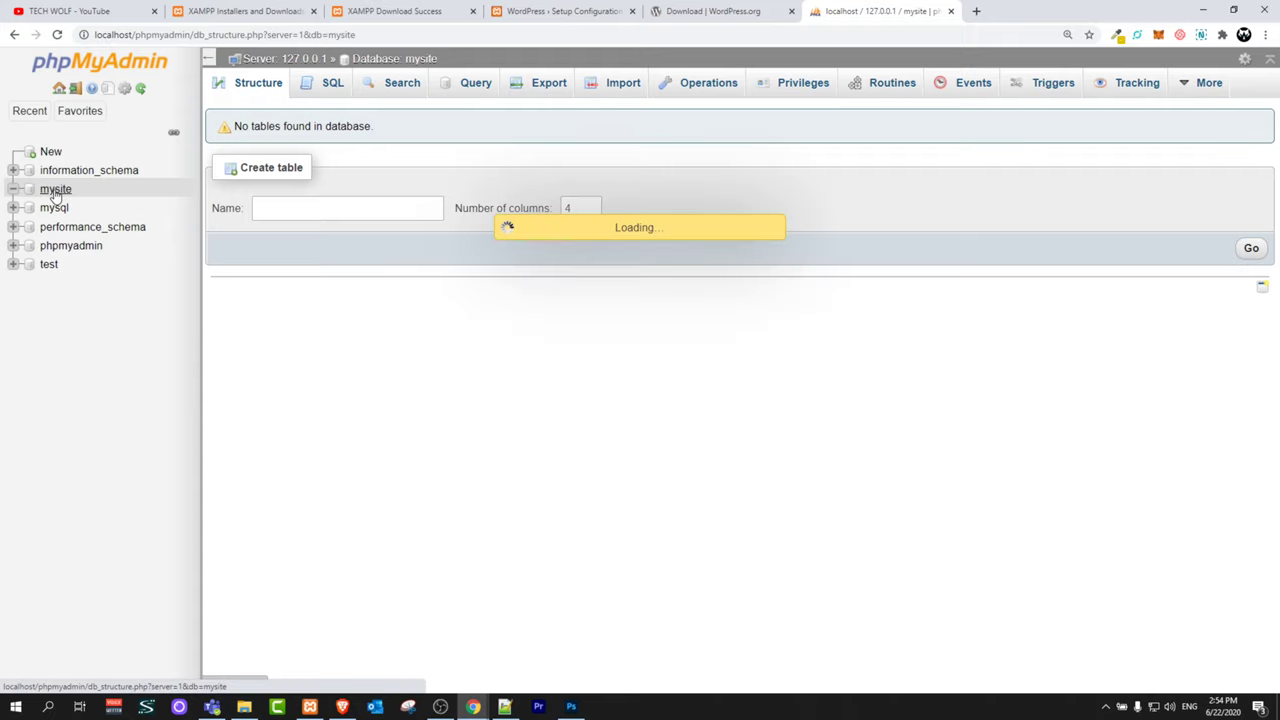
pyautogui.click(708, 12)
# Step: Close the WordPress.org tab and continue setup in English (United States)
pyautogui.click(548, 12)
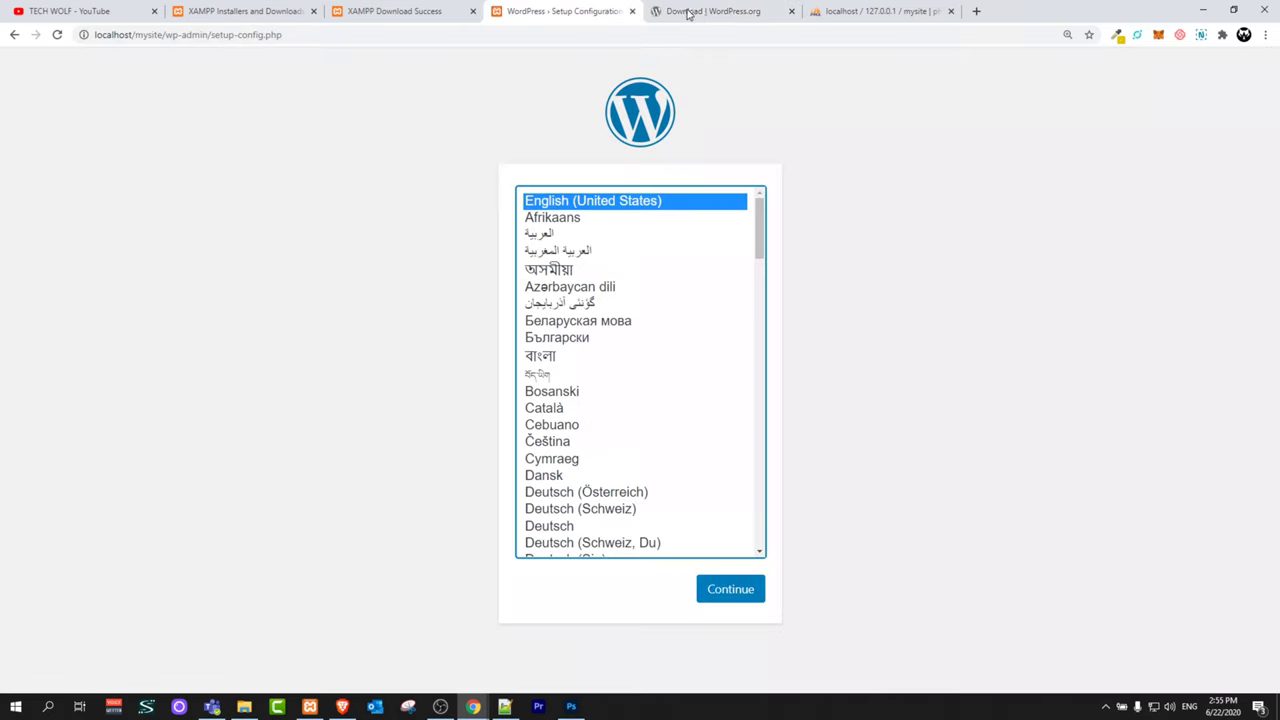
pyautogui.click(755, 8)
pyautogui.click(791, 11)
pyautogui.click(565, 8)
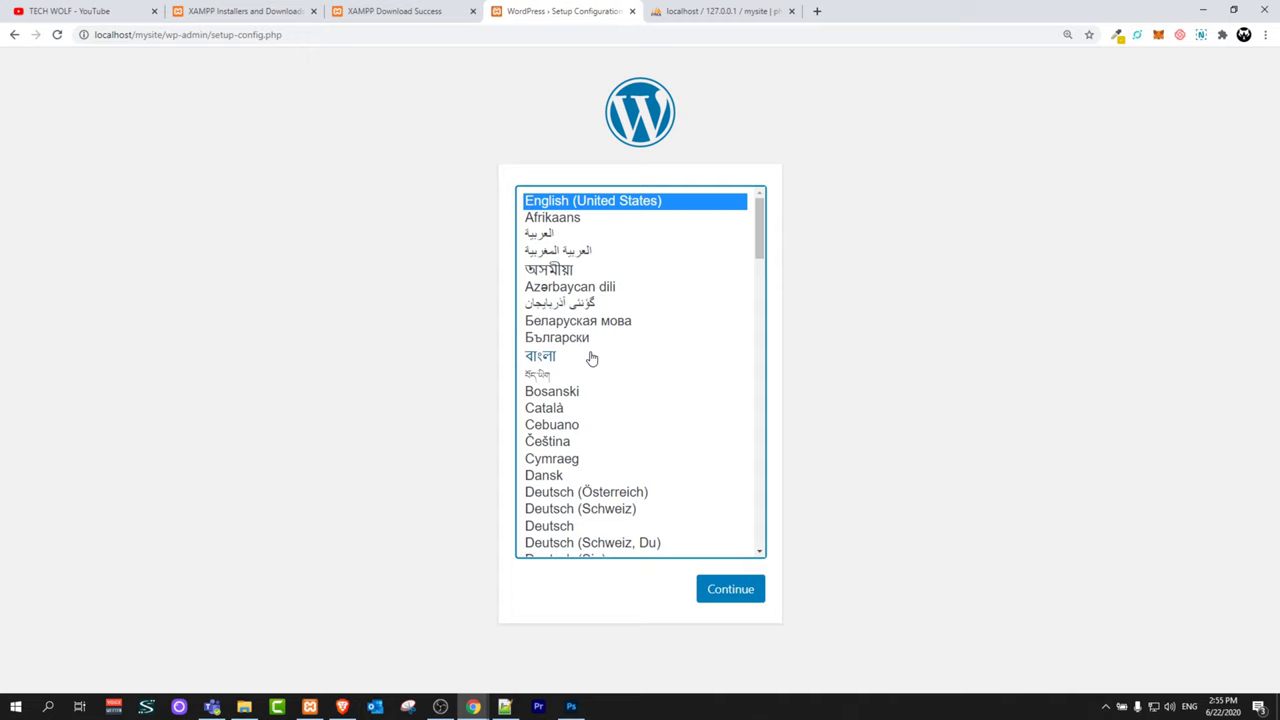
pyautogui.click(720, 595)
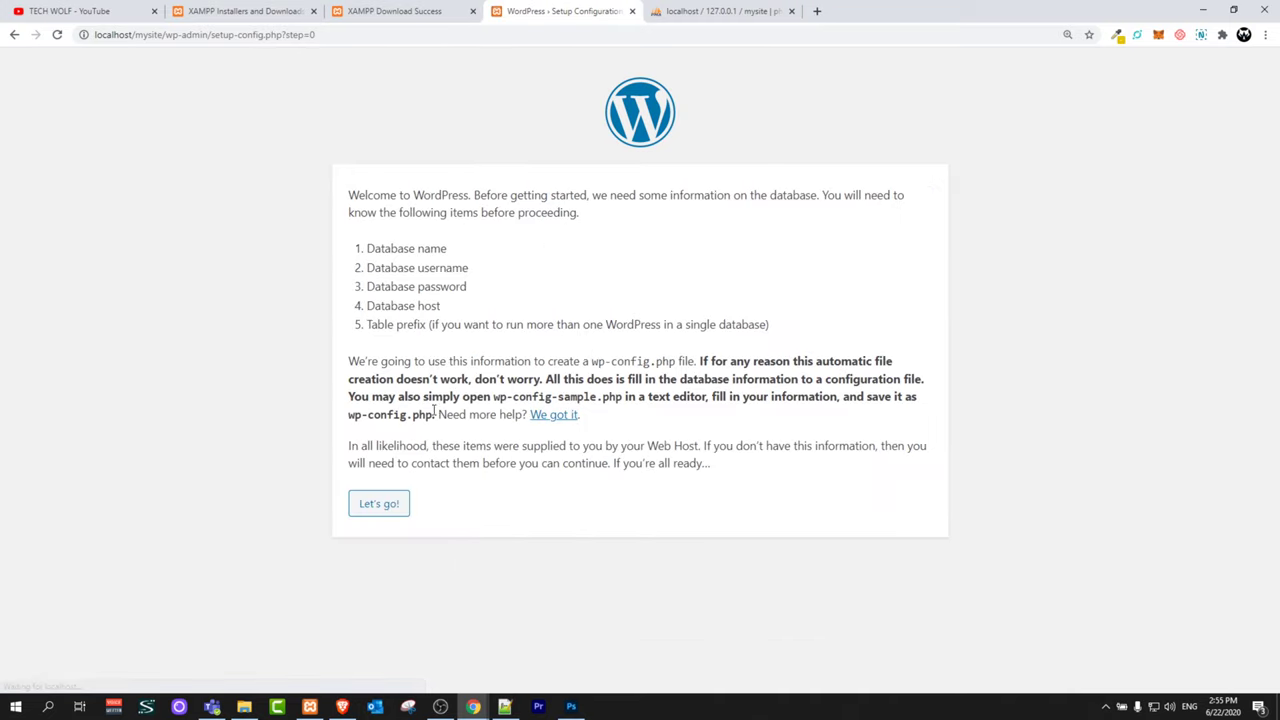
# Step: Enter database name mysite, username root, and an empty password
pyautogui.moveTo(366, 250); pyautogui.dragTo(449, 340)
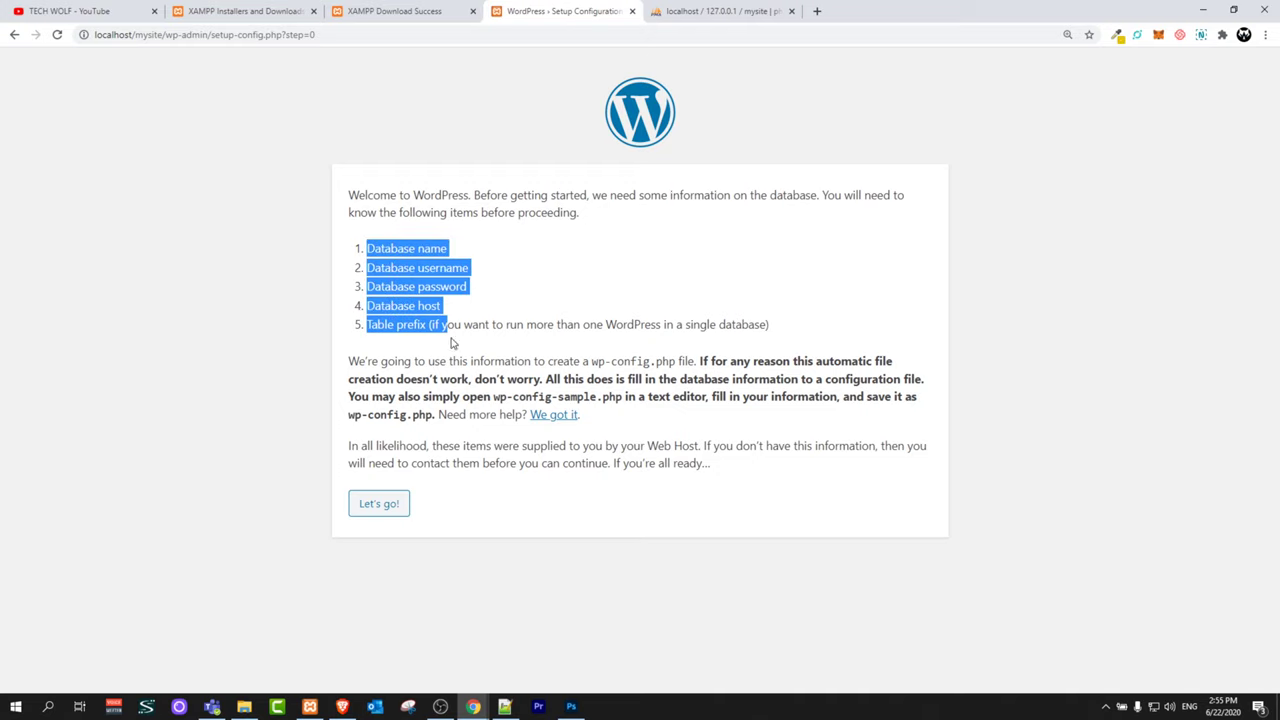
pyautogui.click(370, 507)
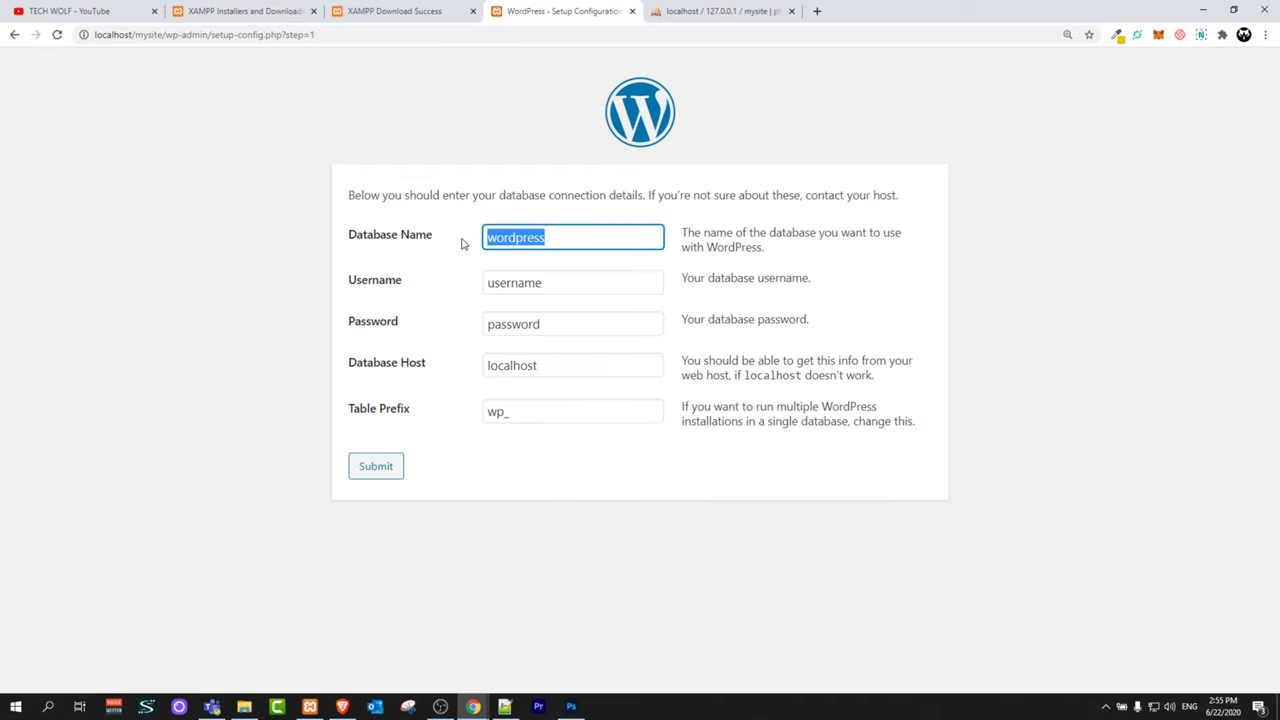
pyautogui.write('mysite')
pyautogui.press('Tab')
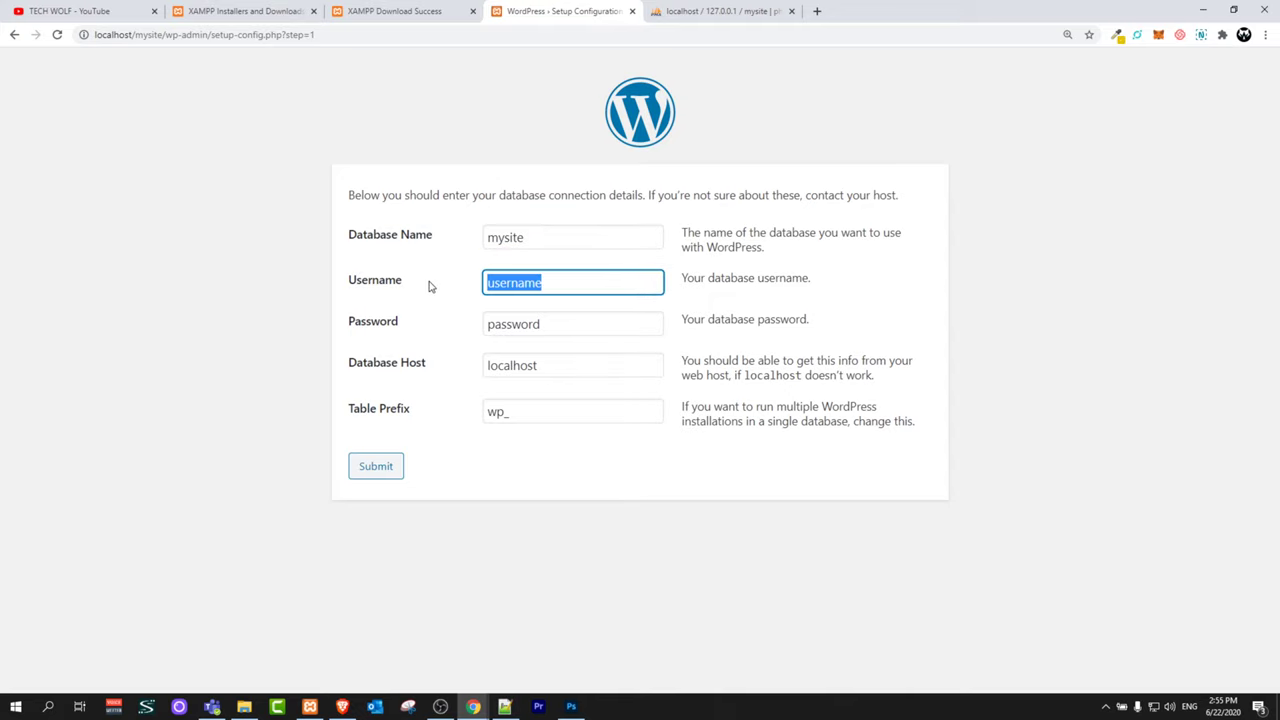
pyautogui.write('root')
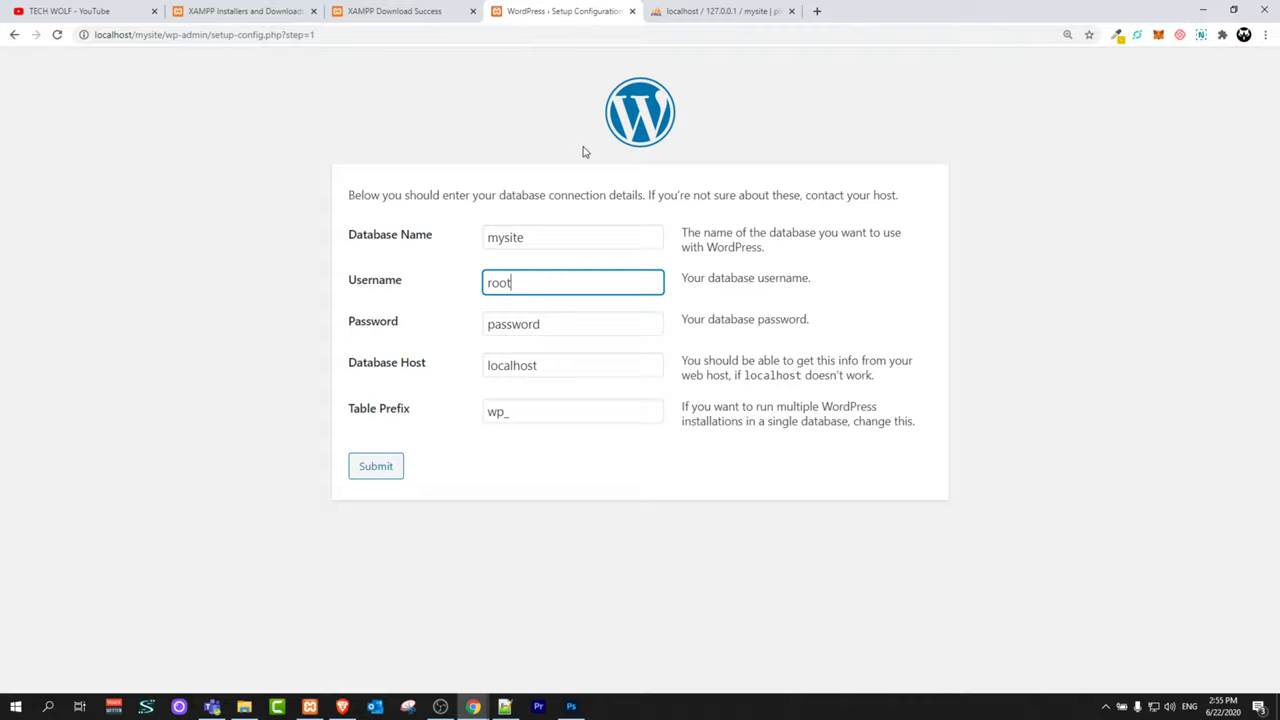
pyautogui.press('Tab')
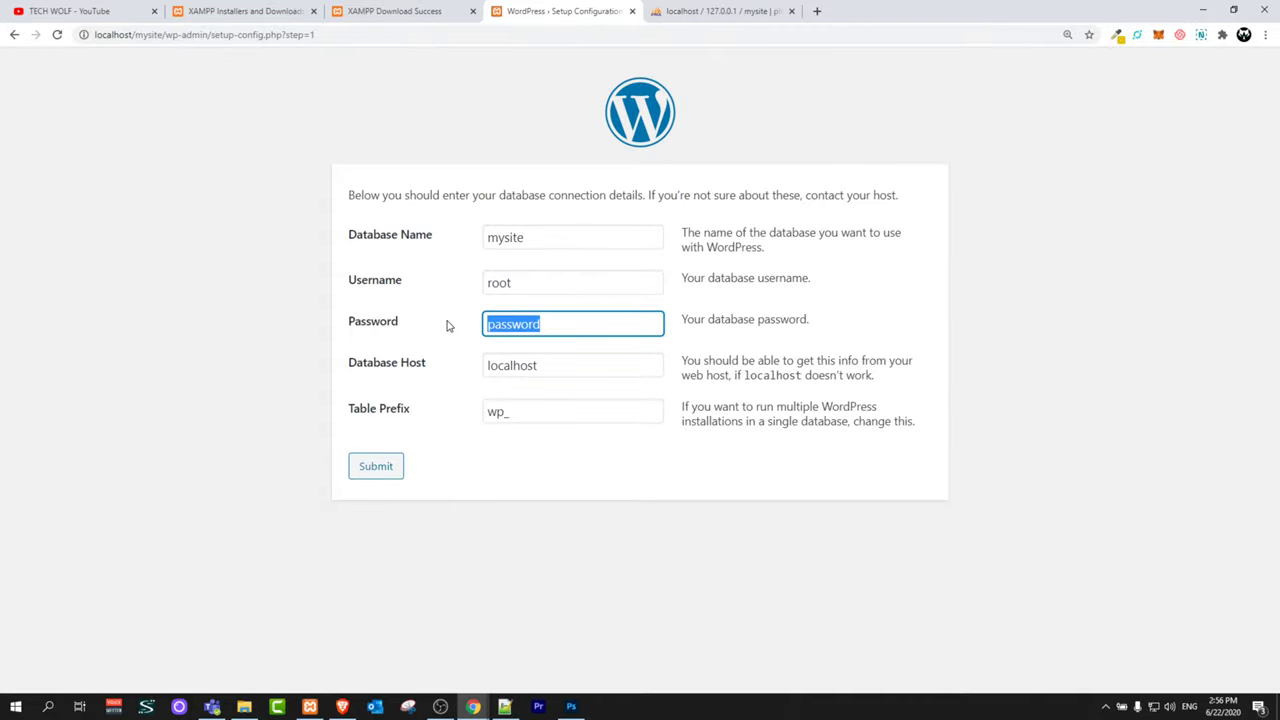
pyautogui.press('BackSpace')
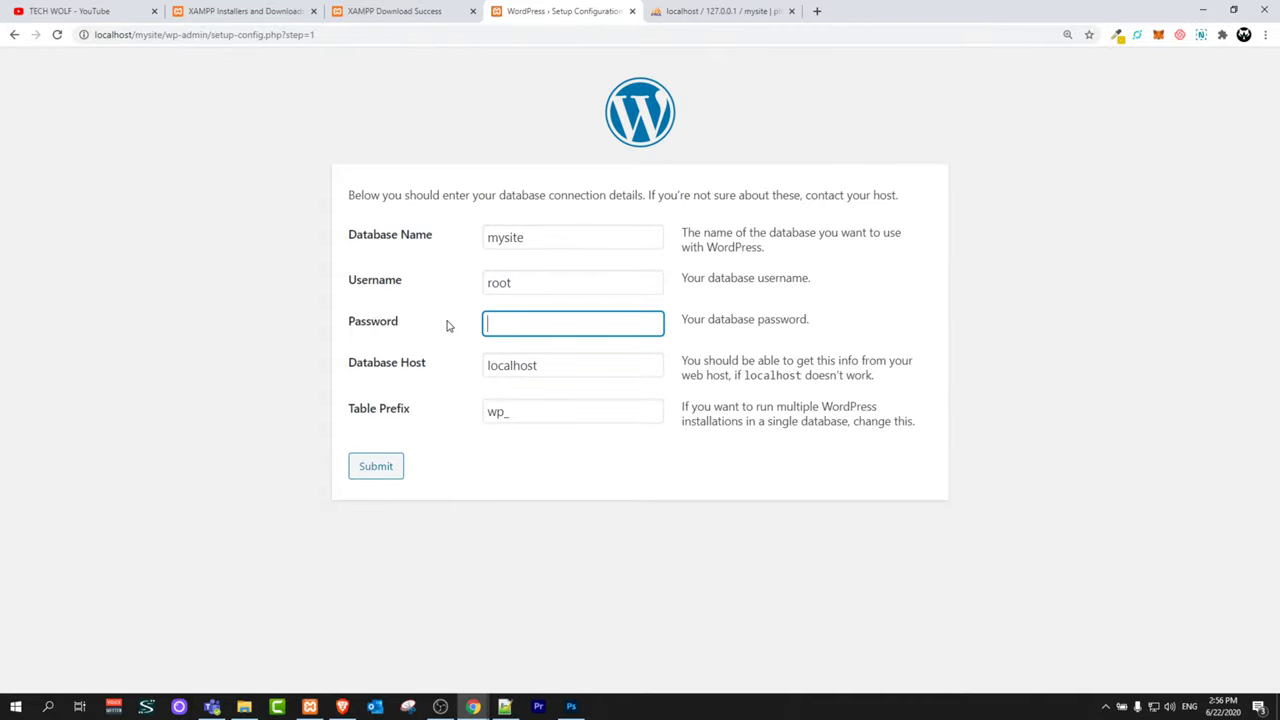
# Step: Keep host localhost and table prefix wp_, then submit the connection details
pyautogui.click(541, 369)
pyautogui.moveTo(551, 365); pyautogui.dragTo(400, 366)
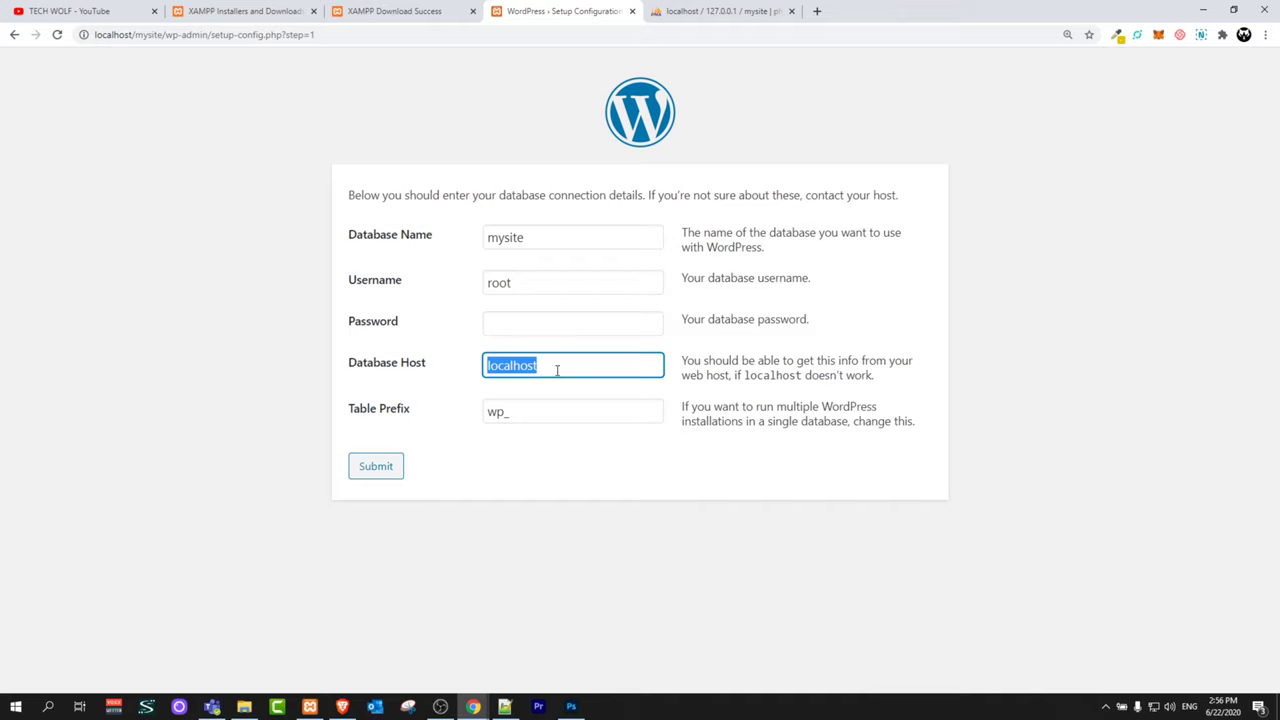
pyautogui.click(569, 366)
pyautogui.moveTo(567, 365); pyautogui.dragTo(468, 366)
pyautogui.click(546, 415)
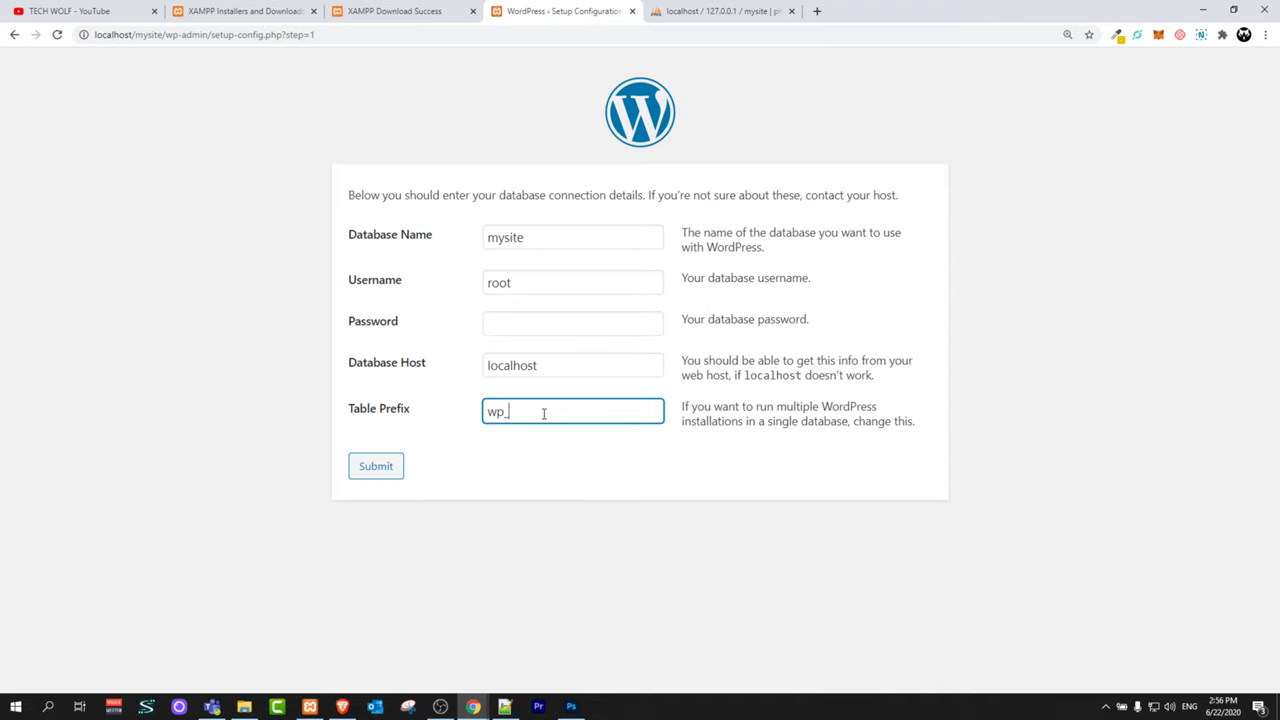
pyautogui.moveTo(543, 410); pyautogui.dragTo(453, 413)
pyautogui.click(368, 468)
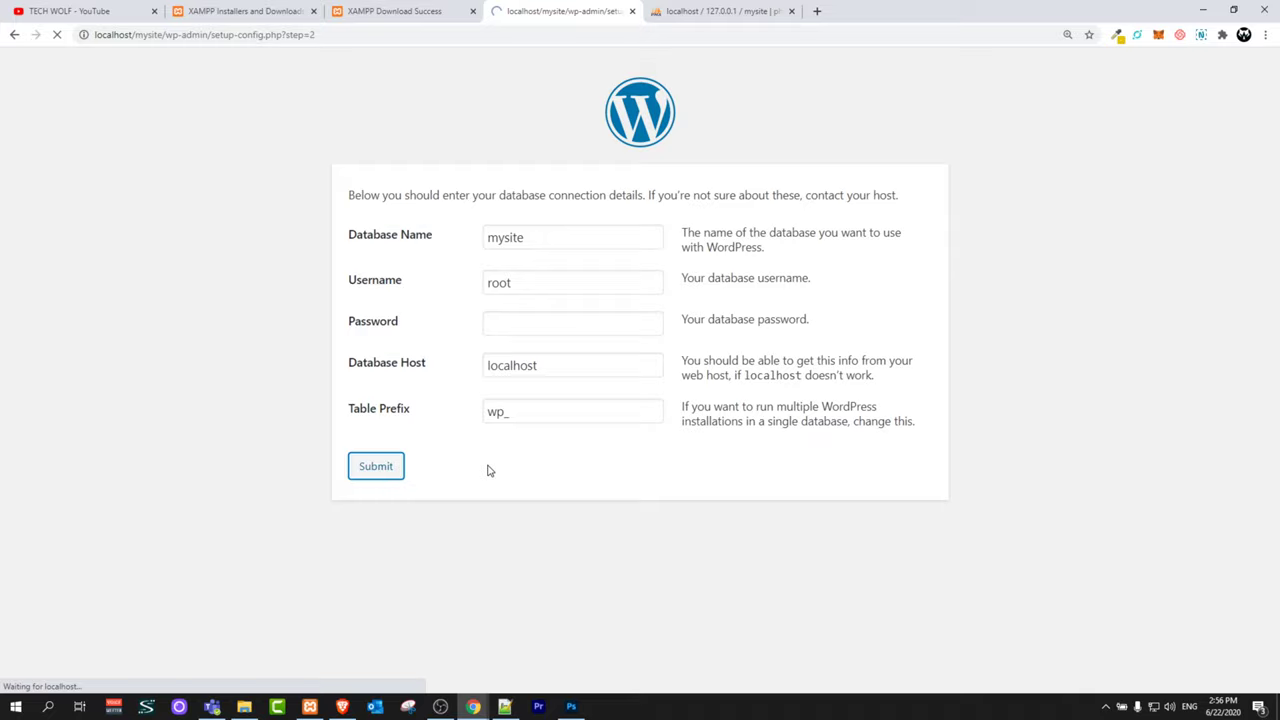
pyautogui.tripleClick(535, 190)
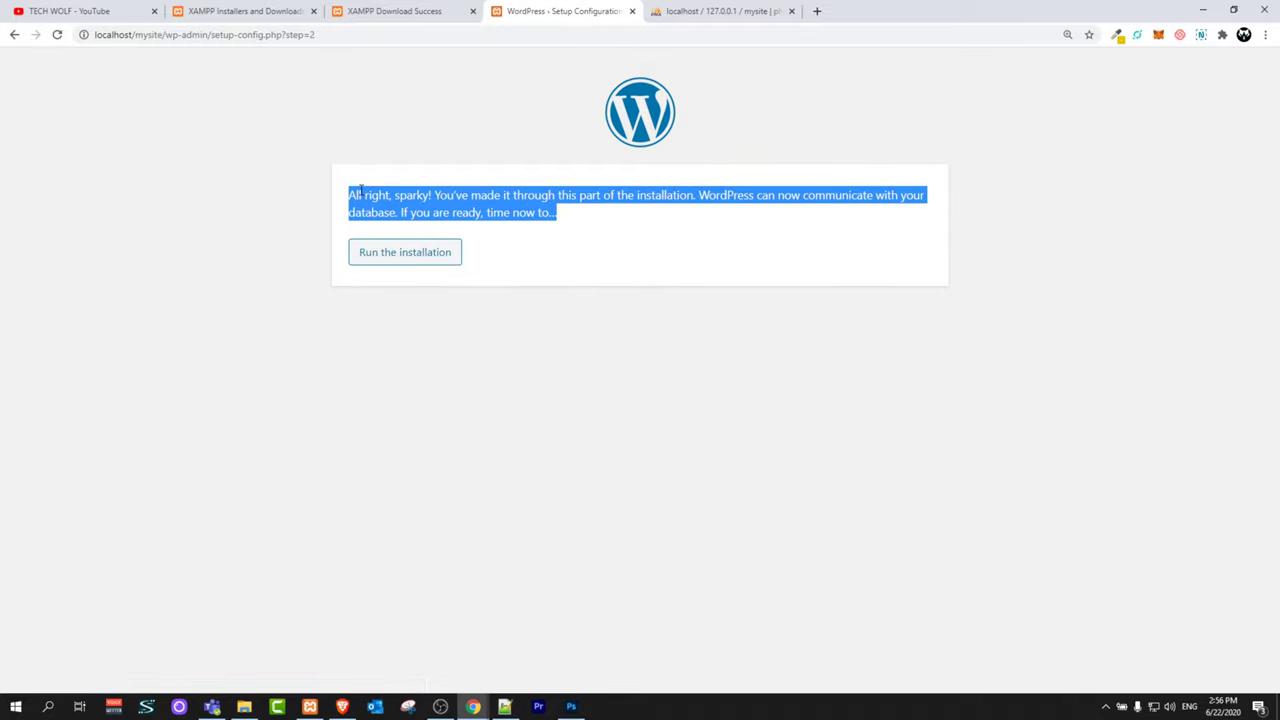
# Step: Run the installation and fill site title mysite and the admin username
pyautogui.click(380, 256)
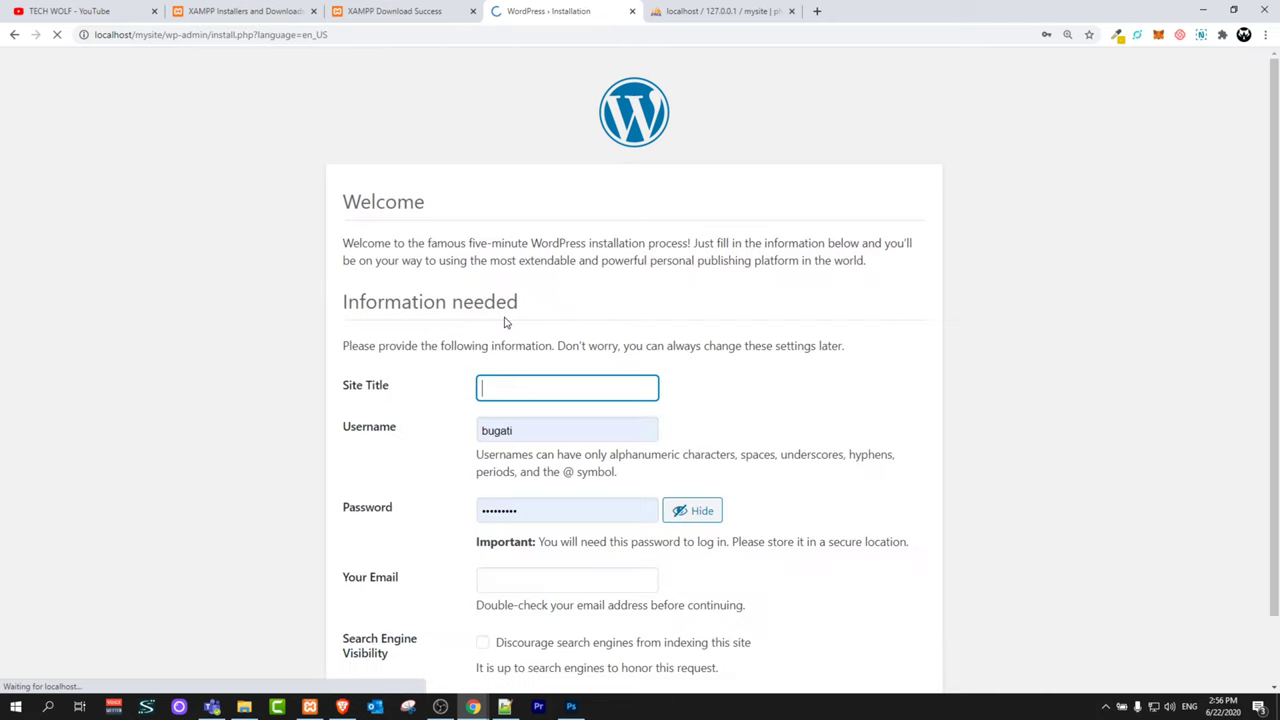
pyautogui.scroll(-1, 506, 320)
pyautogui.click(506, 288)
pyautogui.click(506, 327)
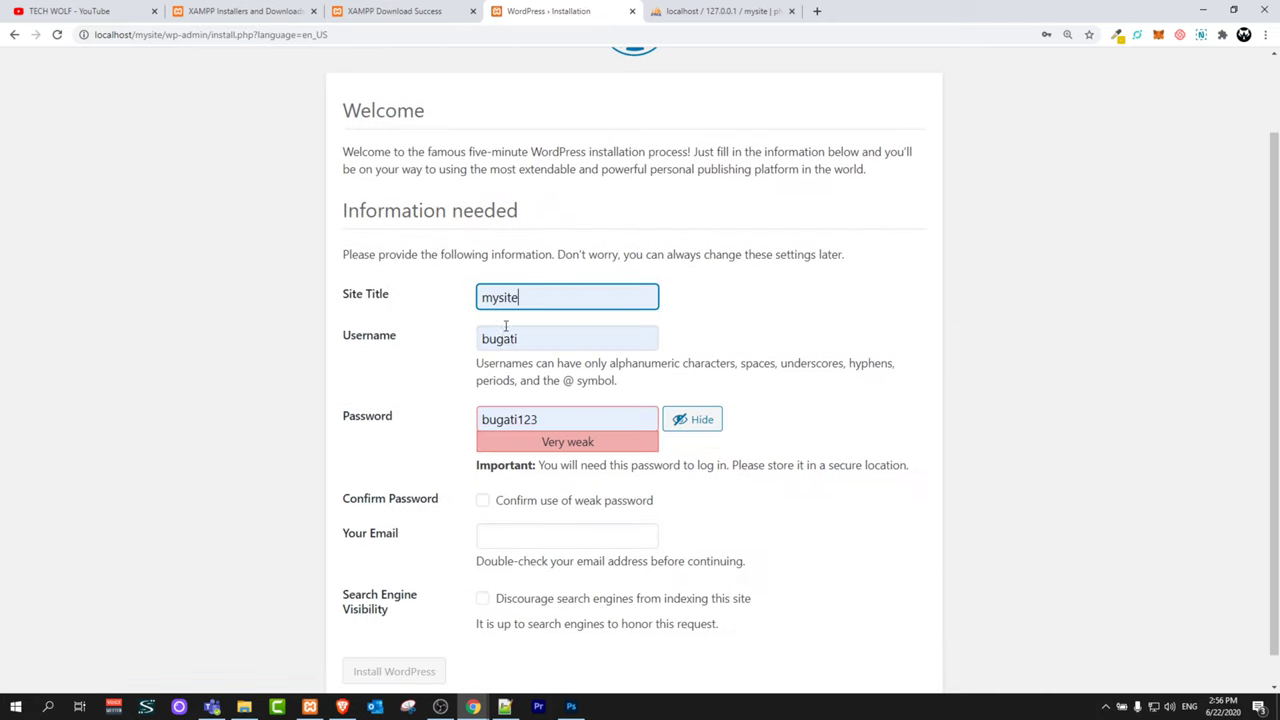
pyautogui.moveTo(543, 337); pyautogui.dragTo(423, 346)
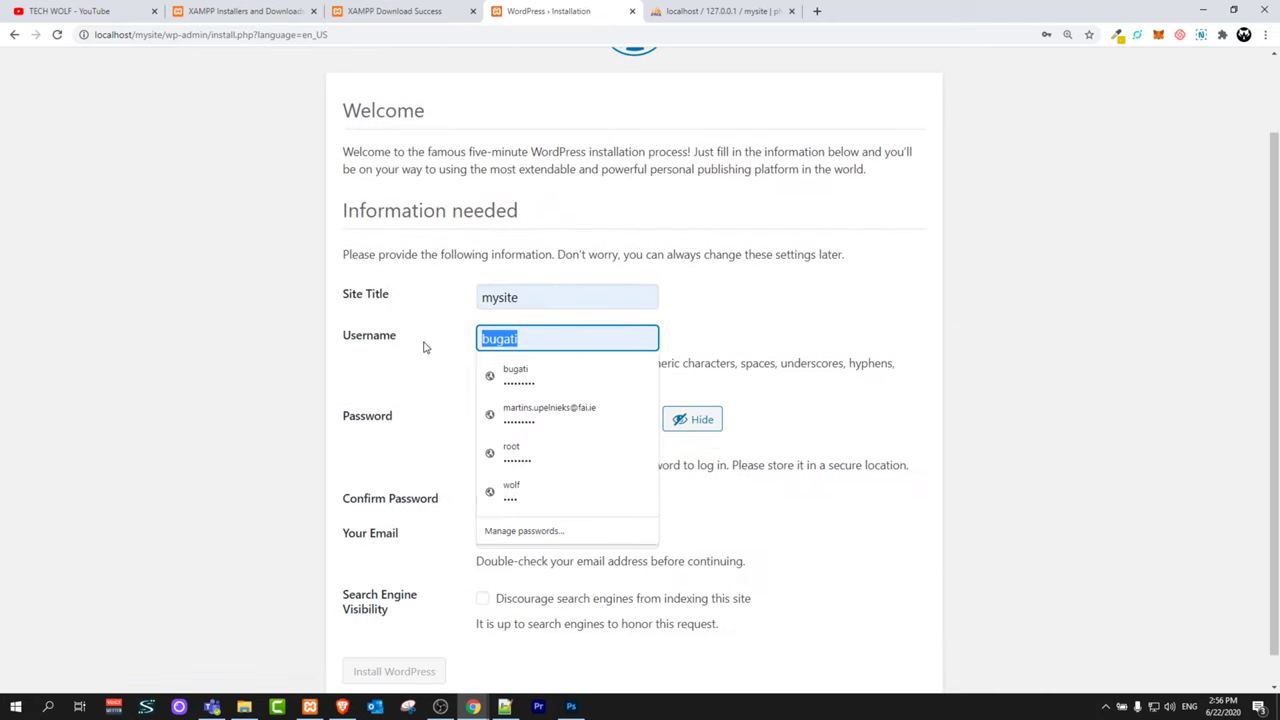
pyautogui.write('bu')
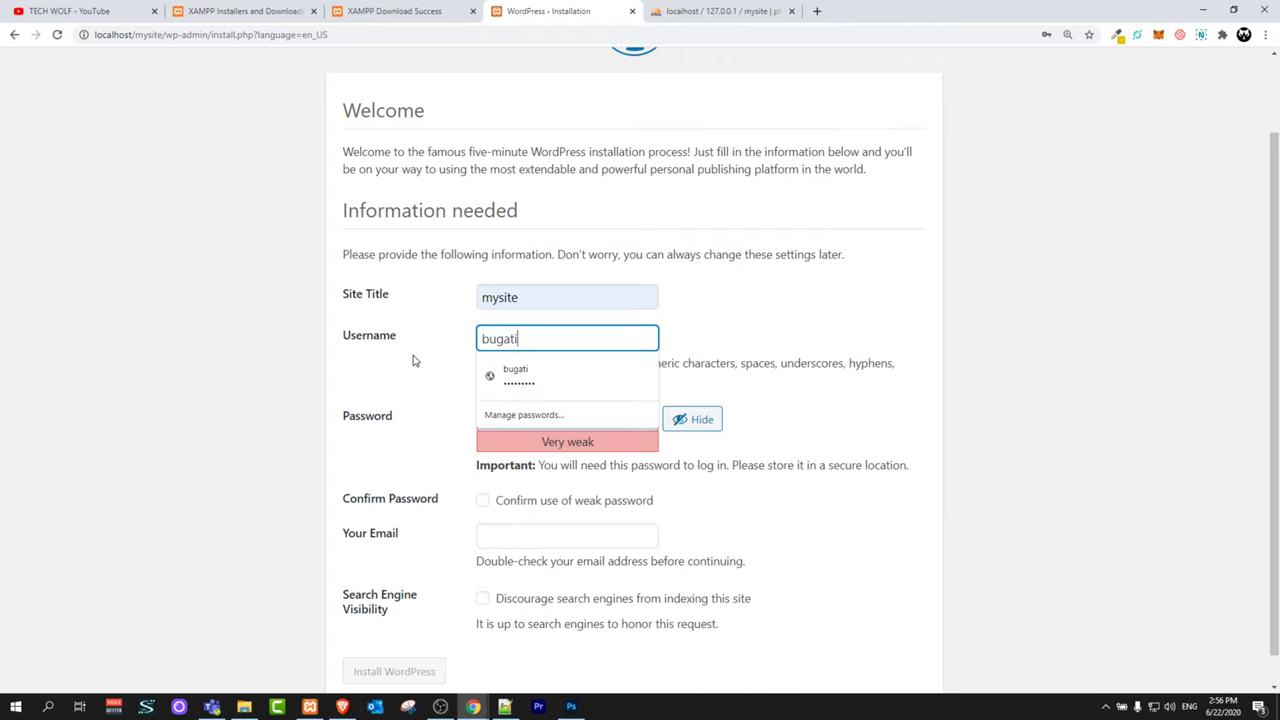
pyautogui.write('gati')
pyautogui.press('Down')
pyautogui.press('Return')
# Step: Set a short admin password and tick Confirm use of weak password
pyautogui.scroll(-1, 417, 365)
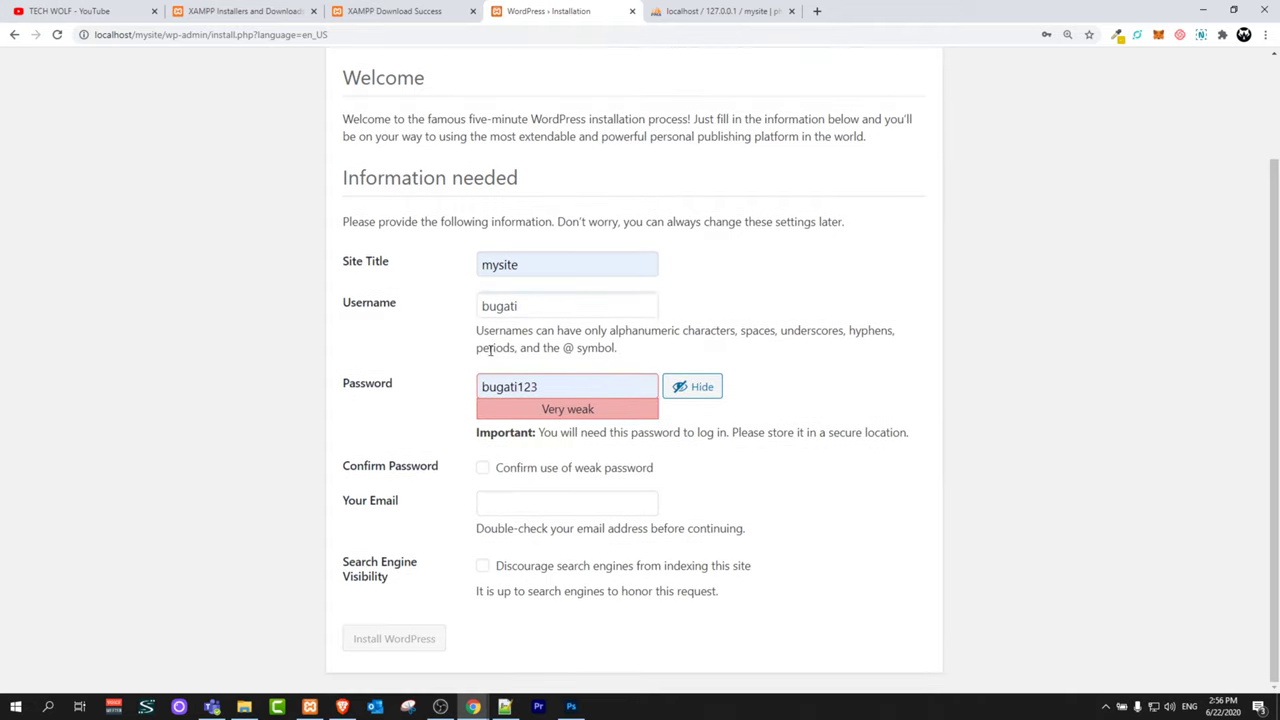
pyautogui.doubleClick(551, 384)
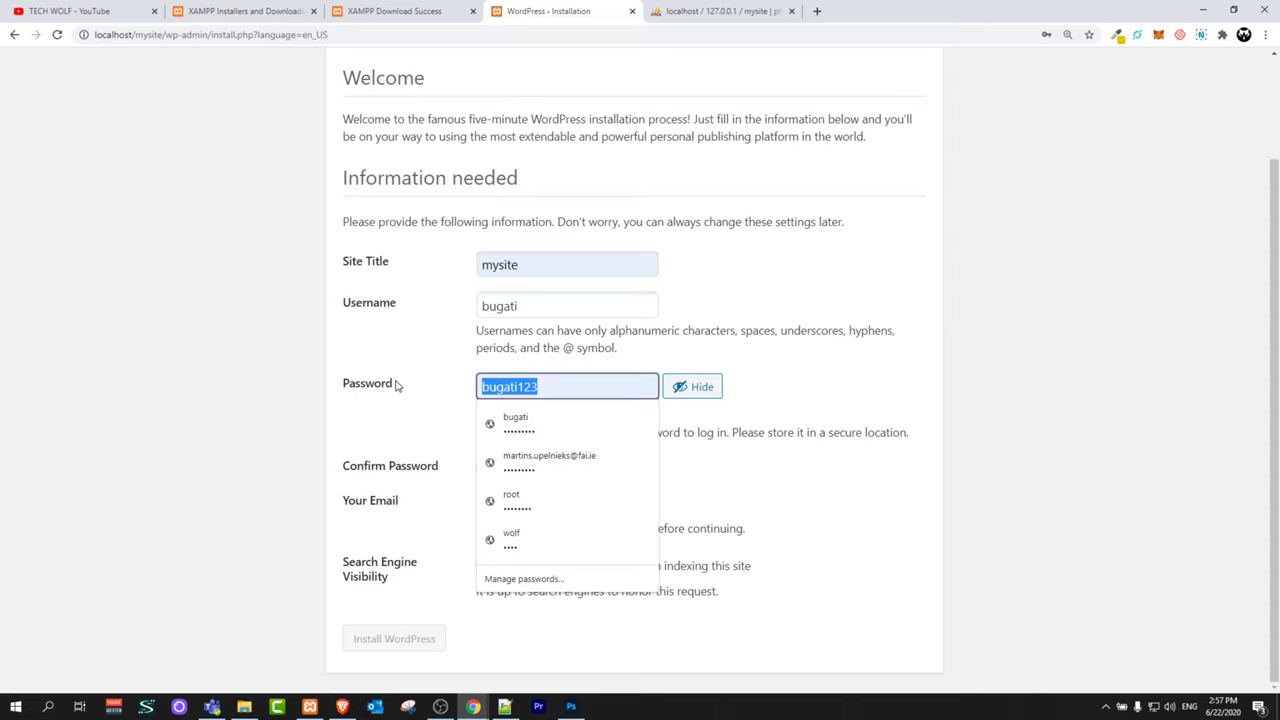
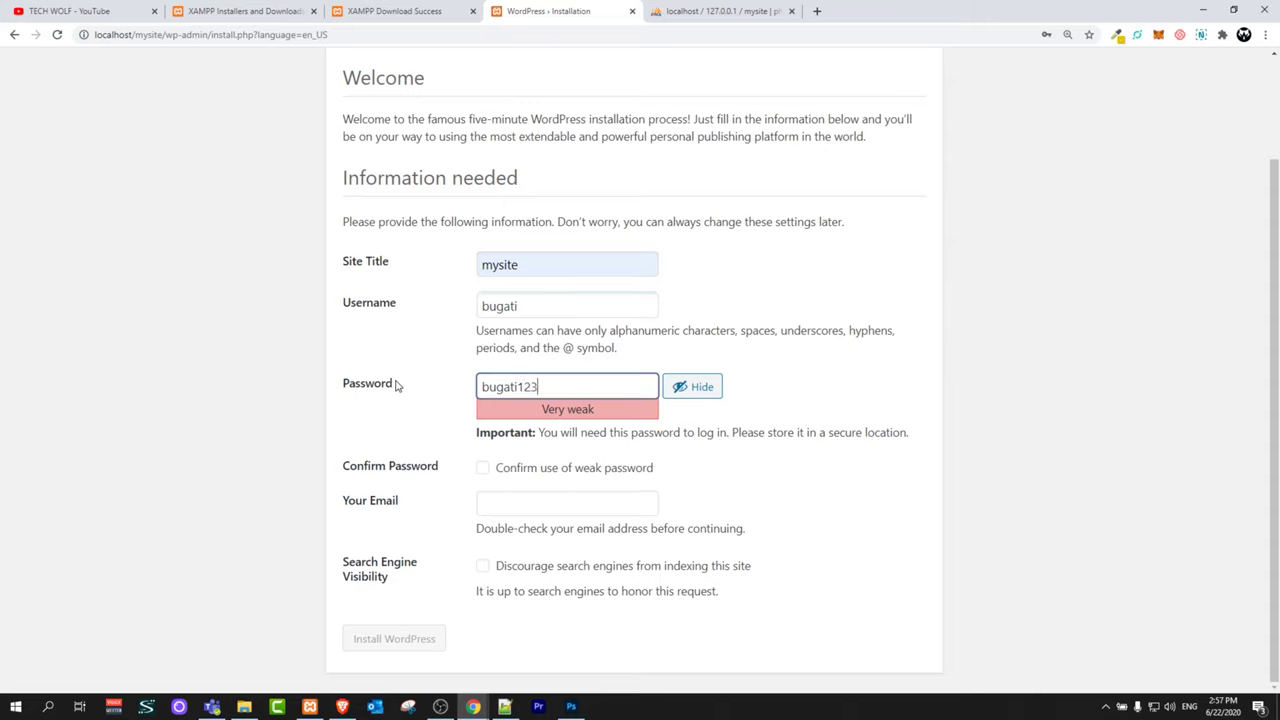
pyautogui.click(530, 470)
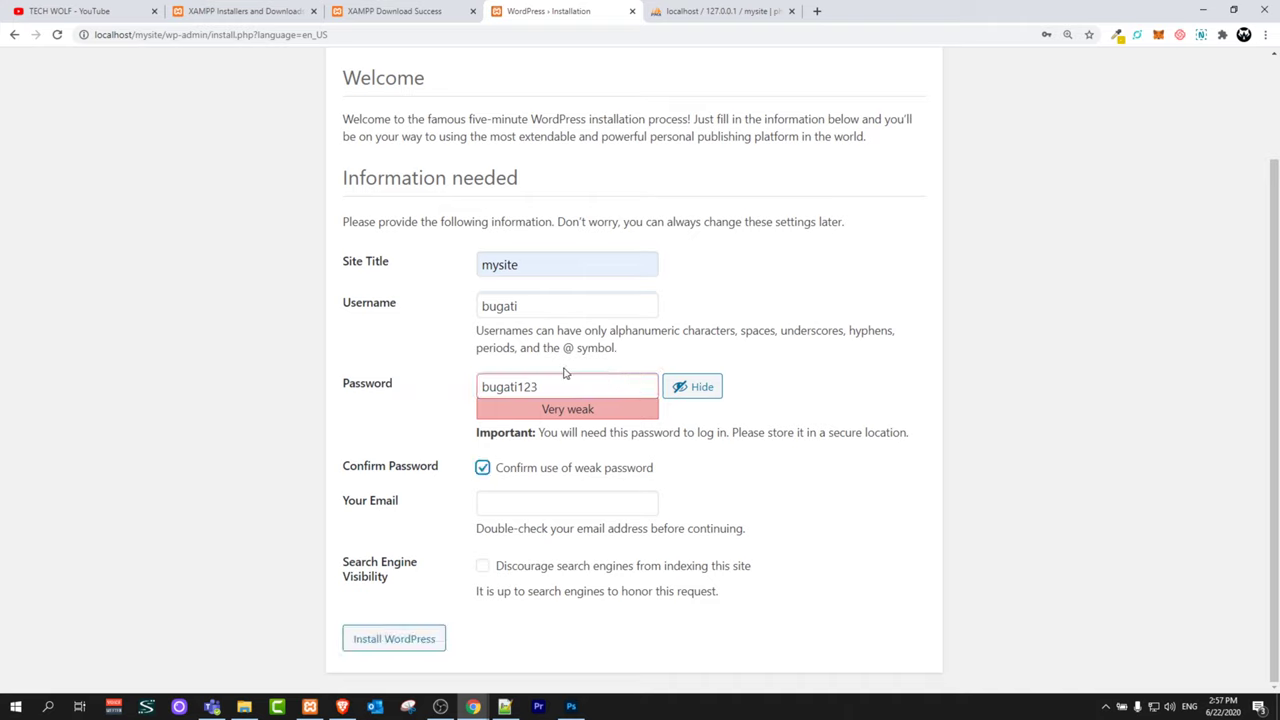
pyautogui.moveTo(563, 383); pyautogui.dragTo(449, 381)
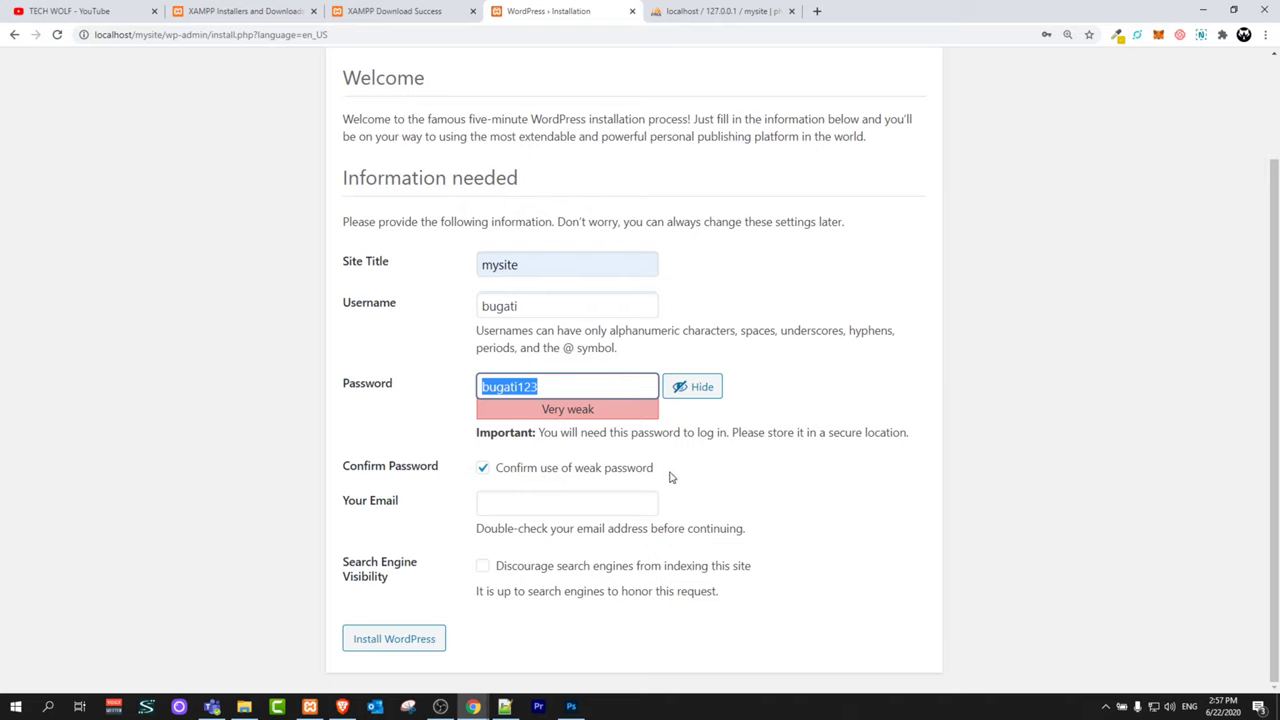
pyautogui.moveTo(670, 476); pyautogui.dragTo(500, 472)
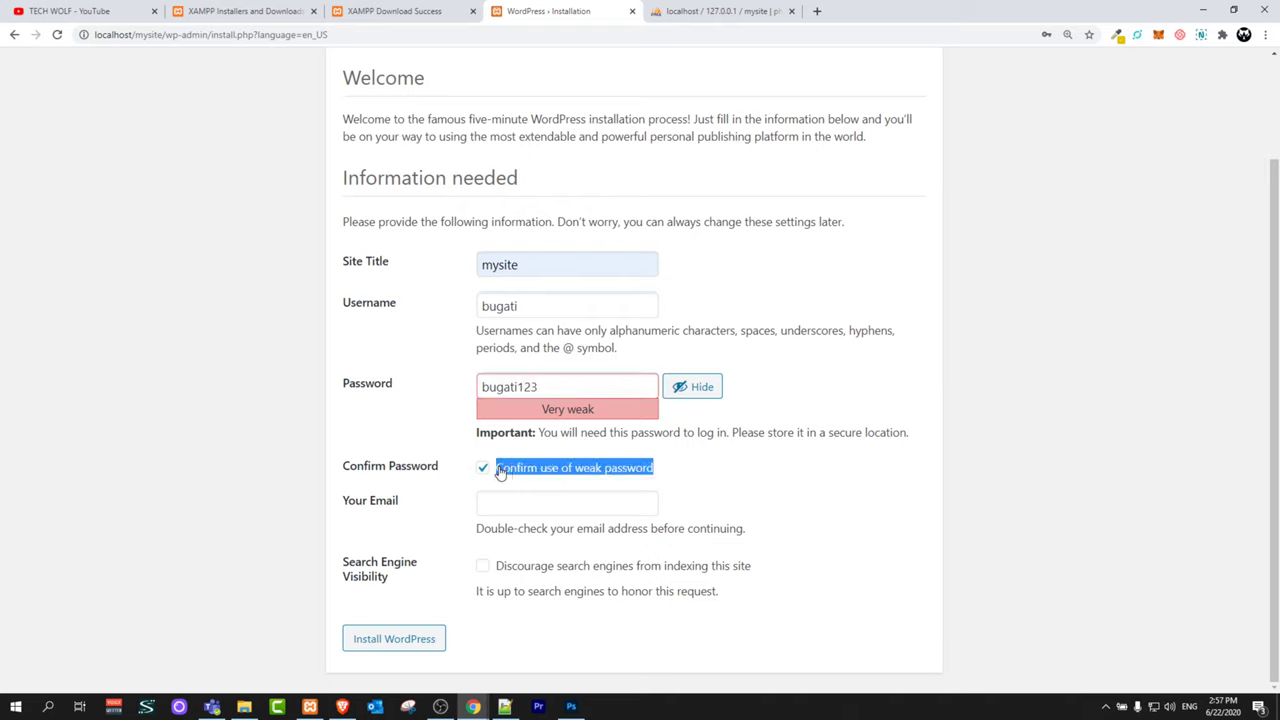
pyautogui.moveTo(556, 386); pyautogui.dragTo(466, 390)
# Step: Fill in the admin e-mail, install WordPress, and copy the new admin username
pyautogui.click(530, 503)
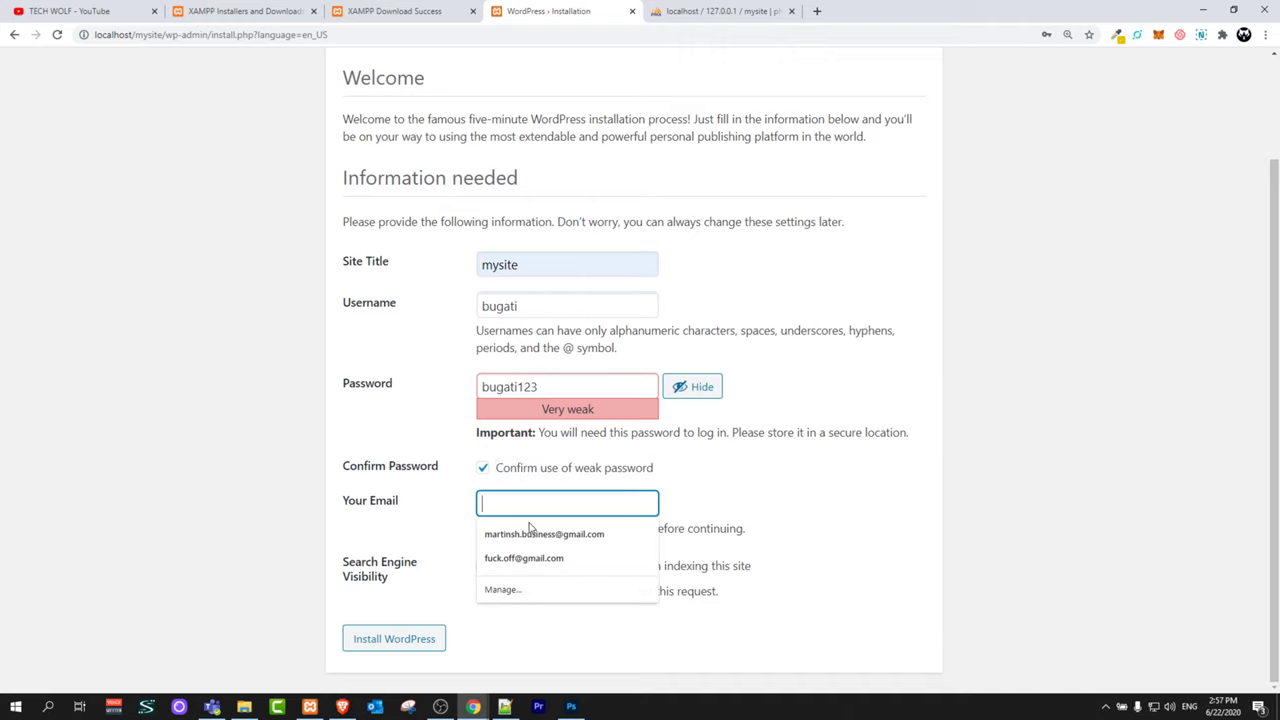
pyautogui.click(544, 534)
pyautogui.moveTo(583, 566); pyautogui.dragTo(490, 592)
pyautogui.click(440, 640)
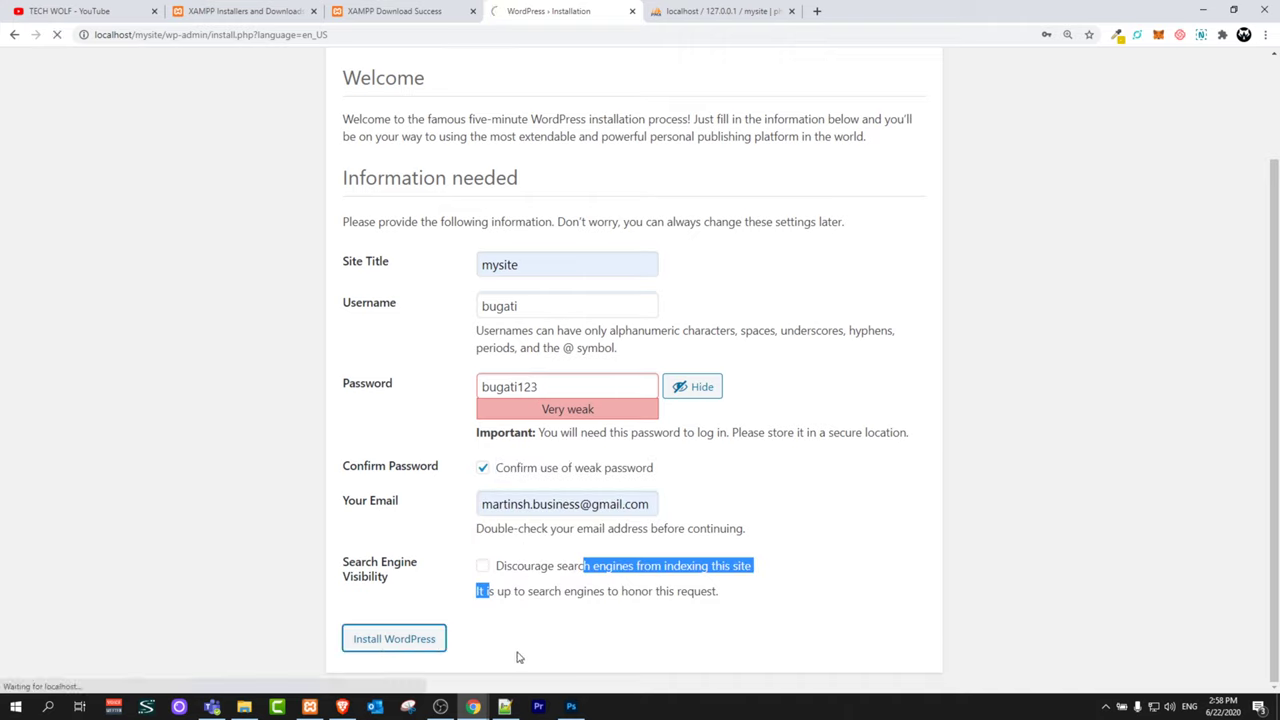
pyautogui.moveTo(483, 286); pyautogui.dragTo(514, 286)
pyautogui.rightClick(511, 285)
pyautogui.click(538, 292)
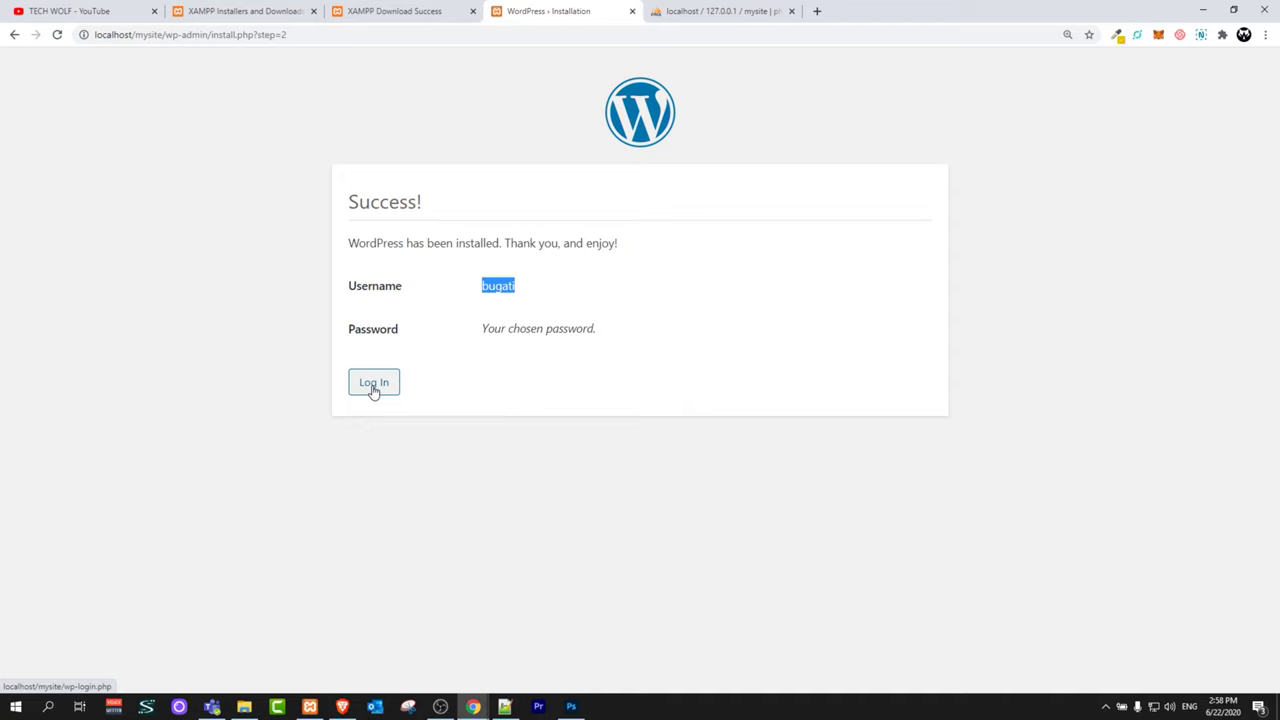
# Step: Refresh mysite in phpMyAdmin to show its 12 wp_ tables, then return to WordPress
pyautogui.click(731, 11)
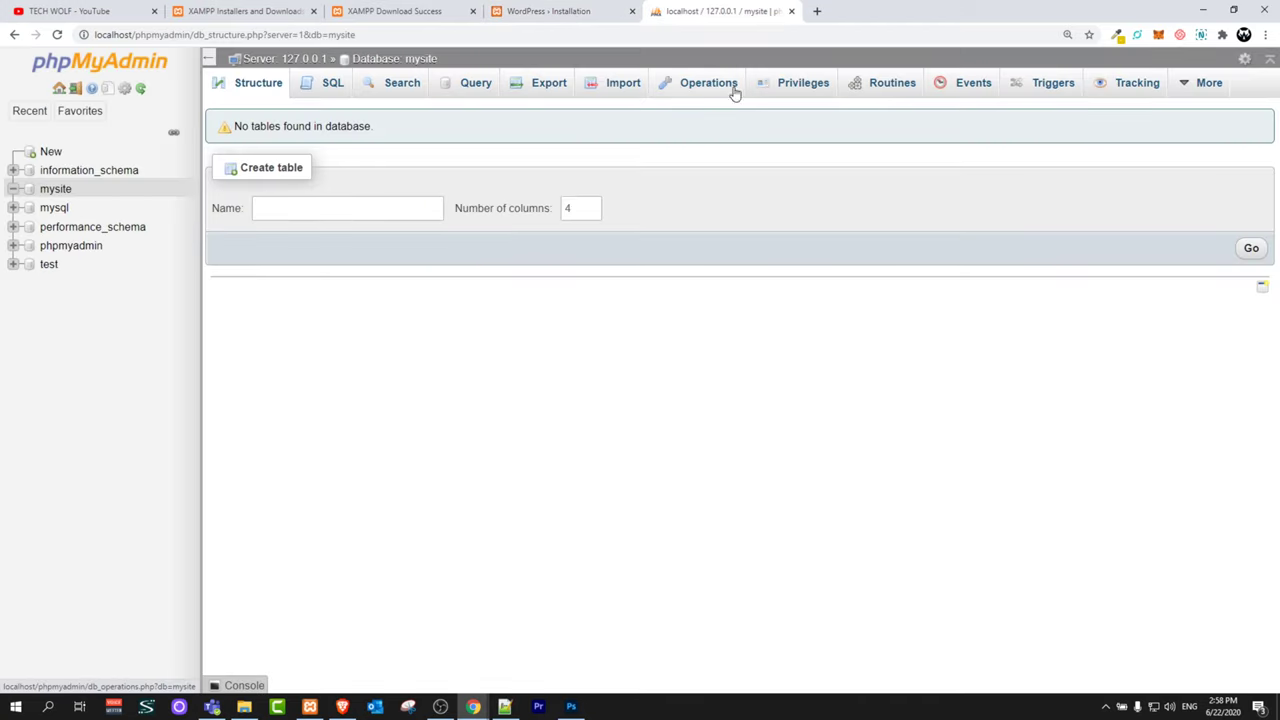
pyautogui.click(55, 190)
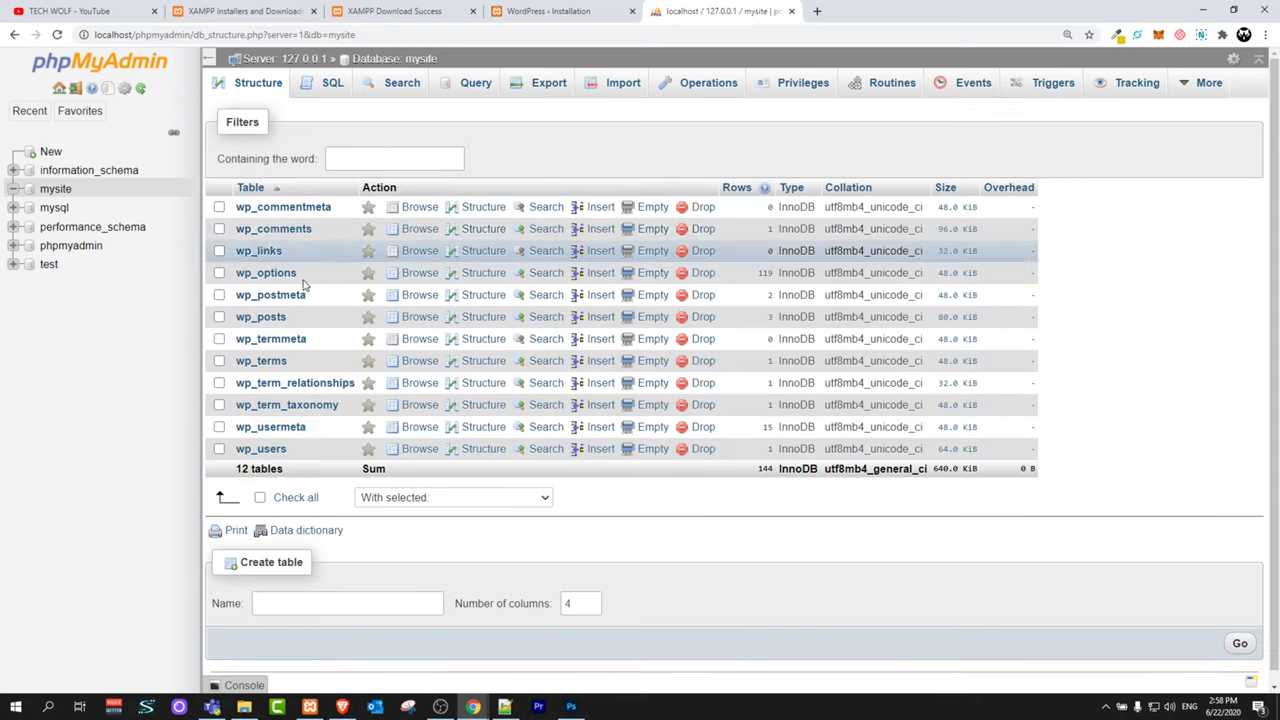
pyautogui.click(583, 14)
# Step: Log in to the mysite admin with the saved username, retyped account password and Remember Me ticked
pyautogui.click(374, 381)
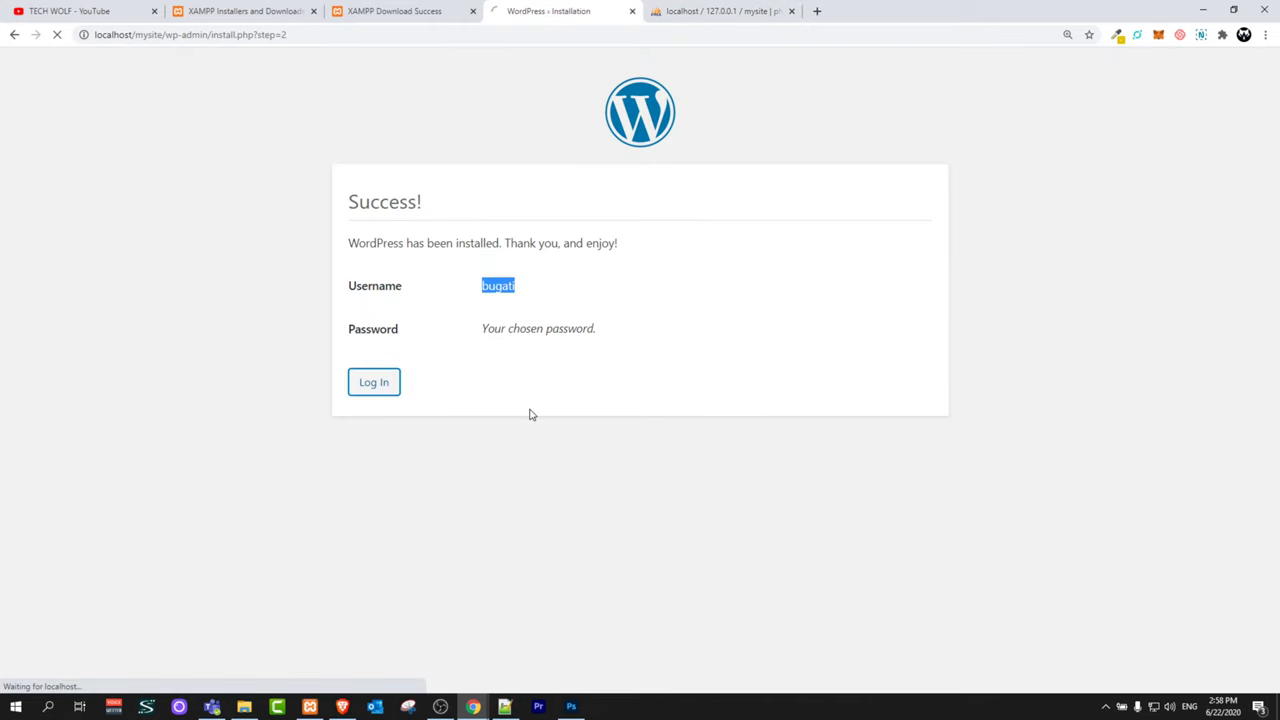
pyautogui.press('Down')
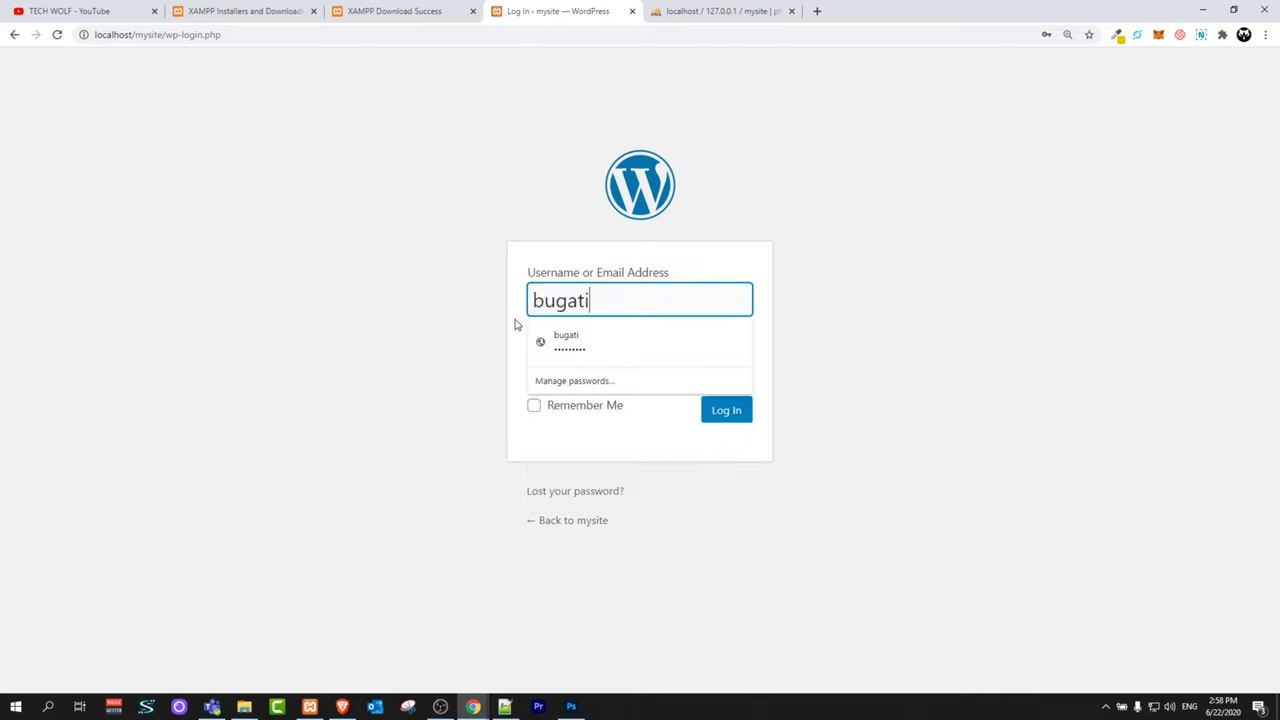
pyautogui.press('Return')
pyautogui.doubleClick(617, 374)
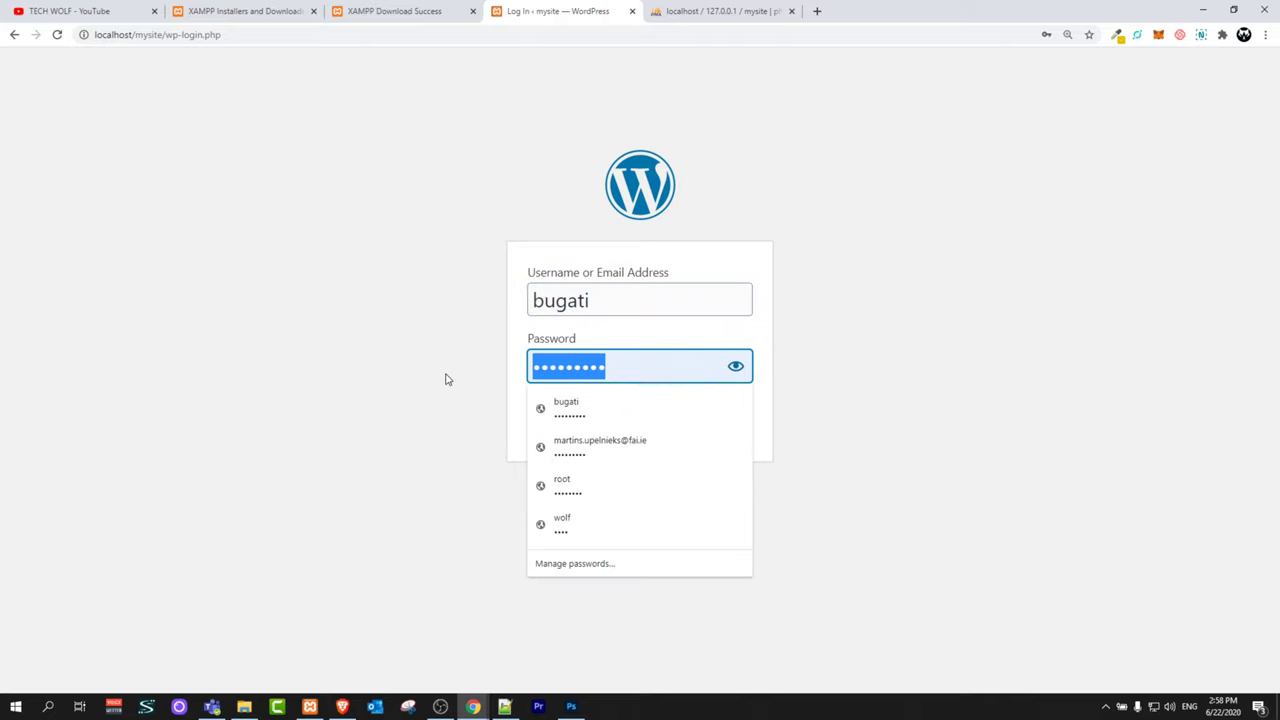
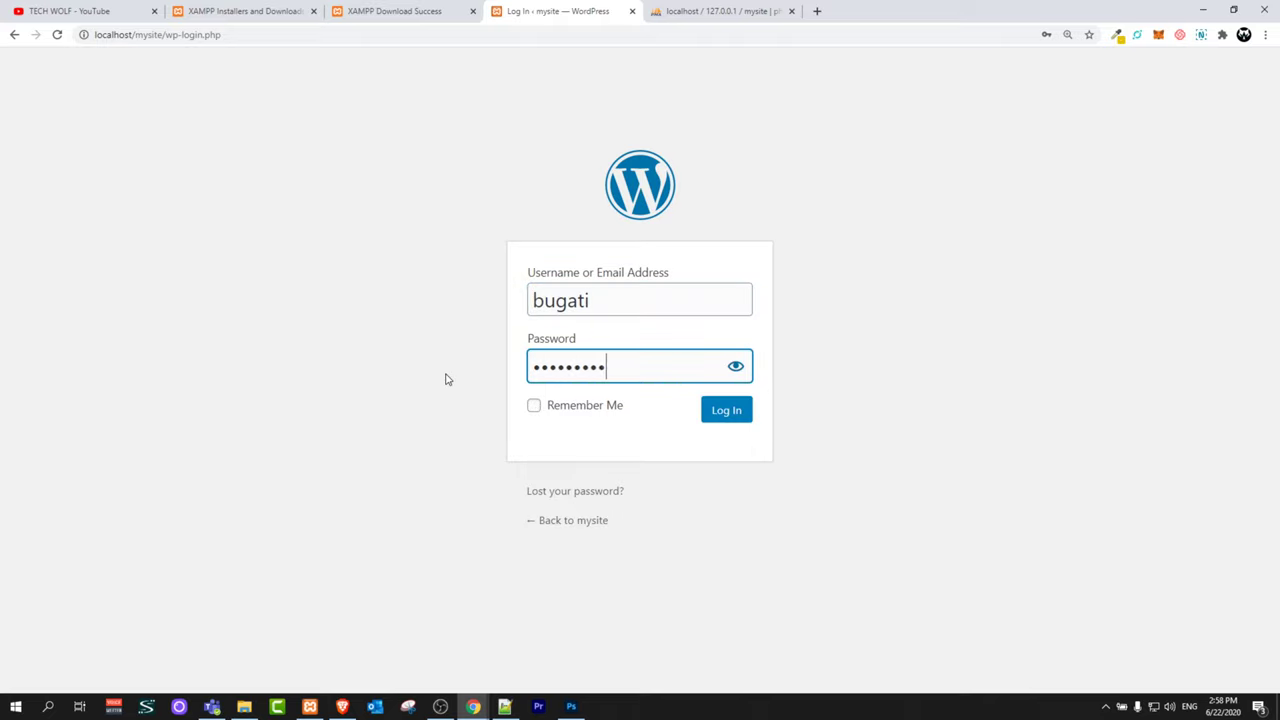
pyautogui.click(533, 405)
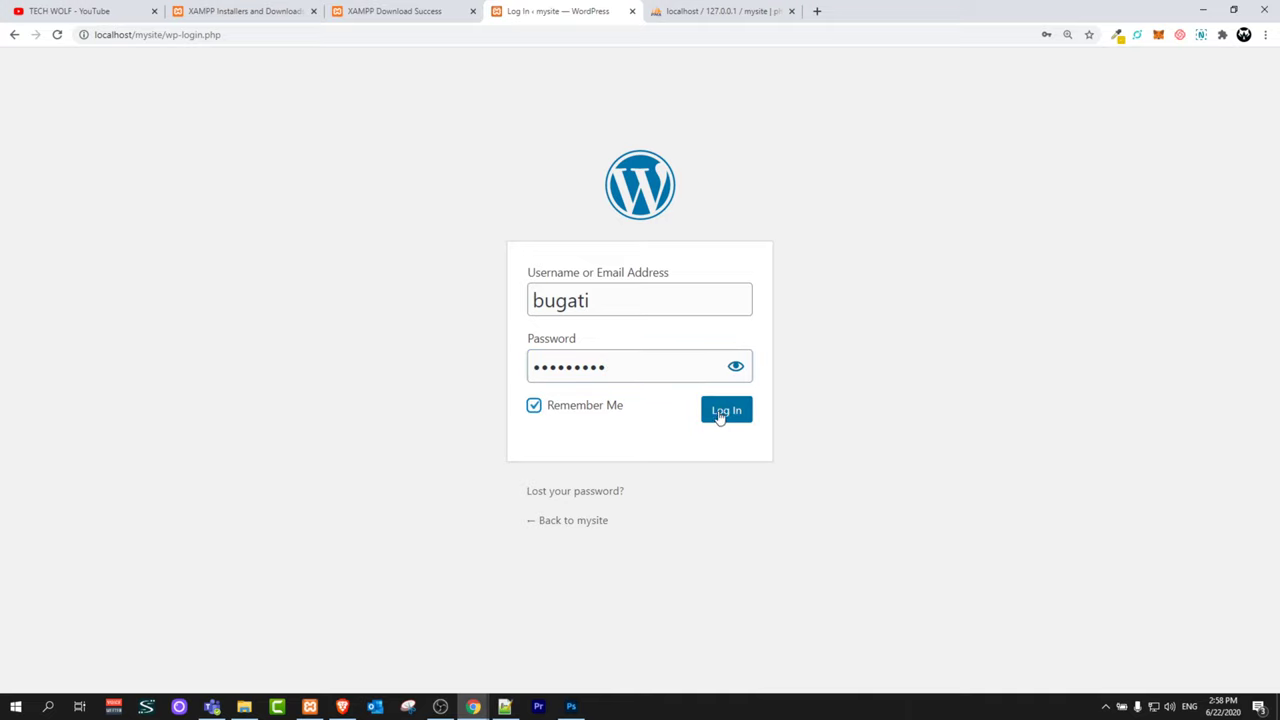
pyautogui.click(719, 415)
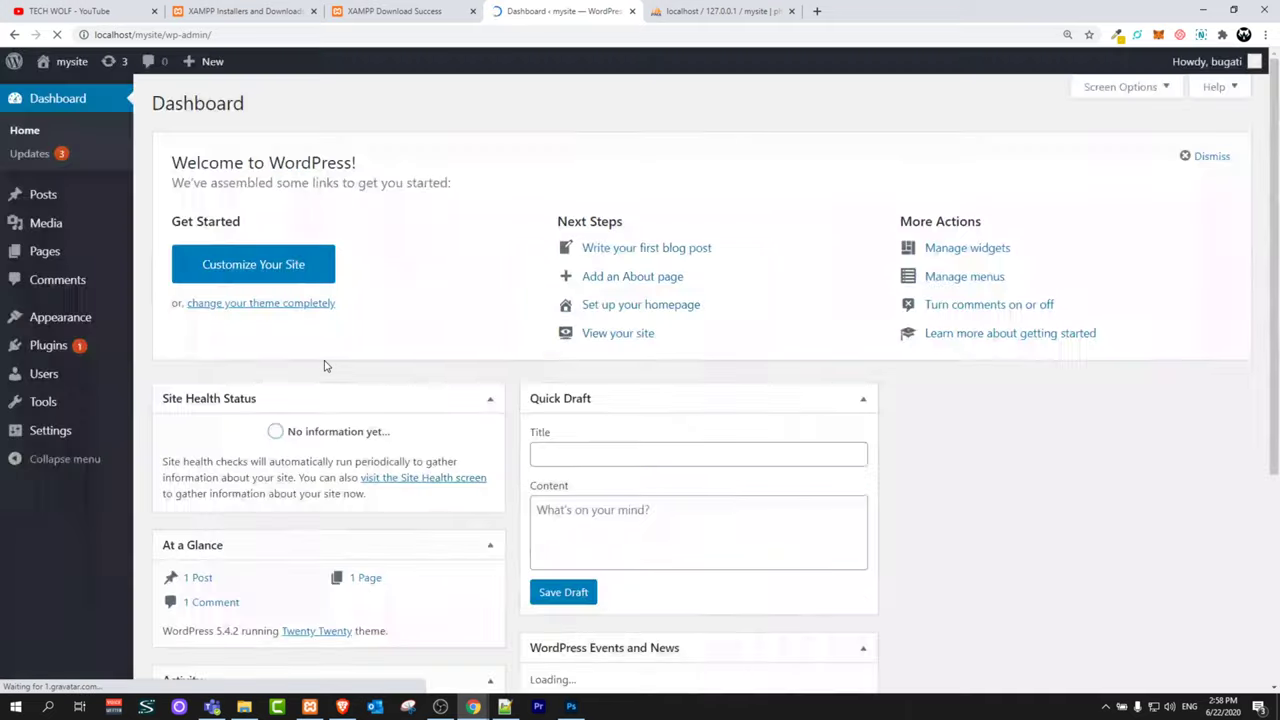
# Step: Visit the live mysite front page from the admin bar and view its Hello world! post
pyautogui.moveTo(61, 66)
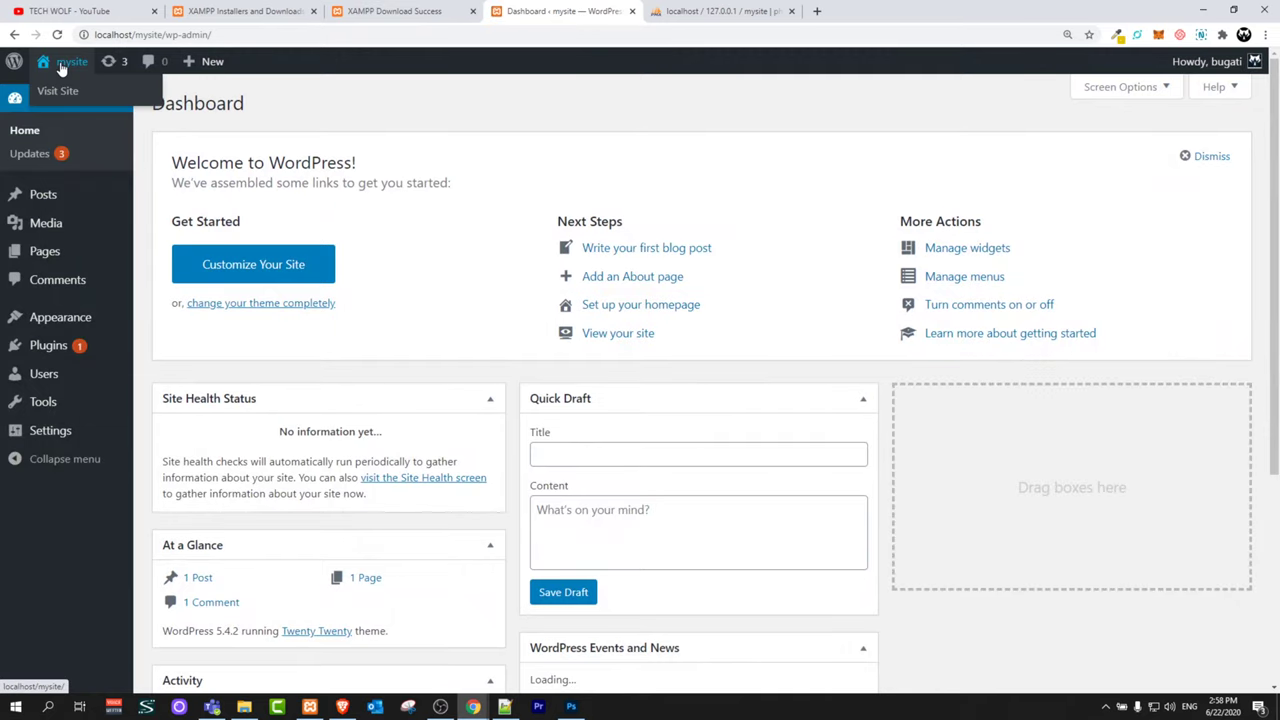
pyautogui.click(61, 66)
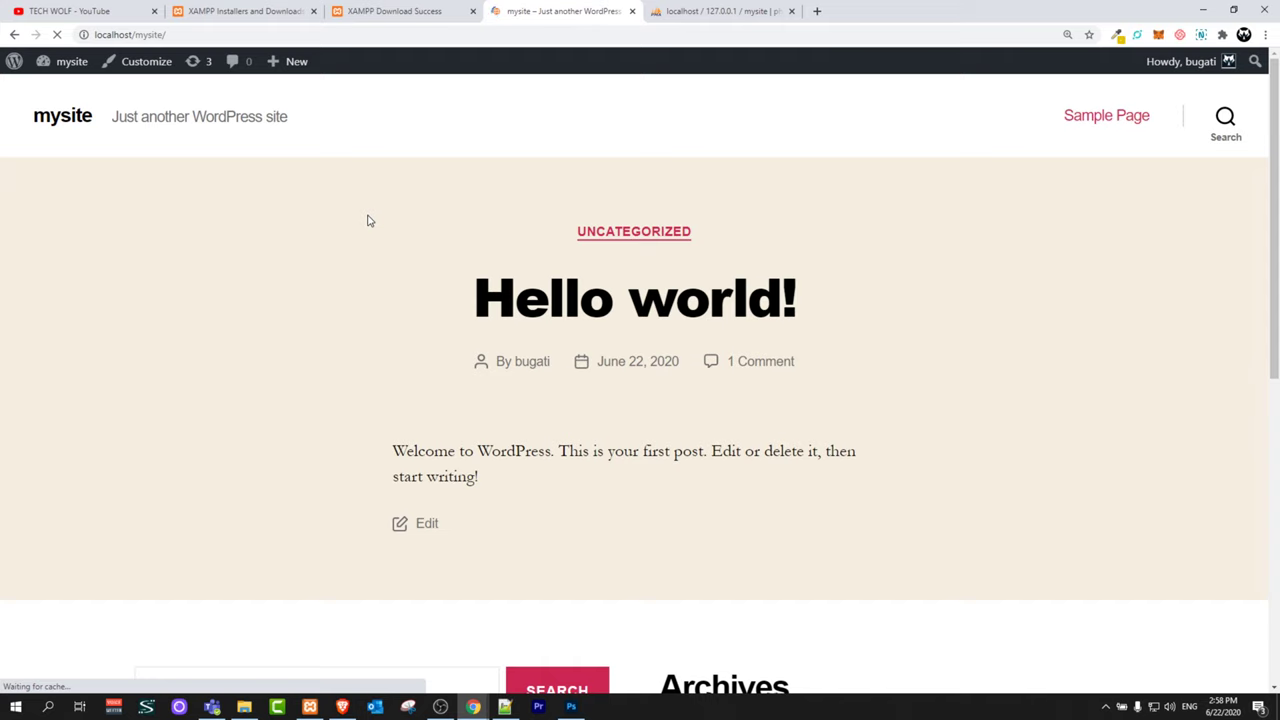
pyautogui.scroll(-5, 500, 255)
pyautogui.scroll(5, 518, 260)
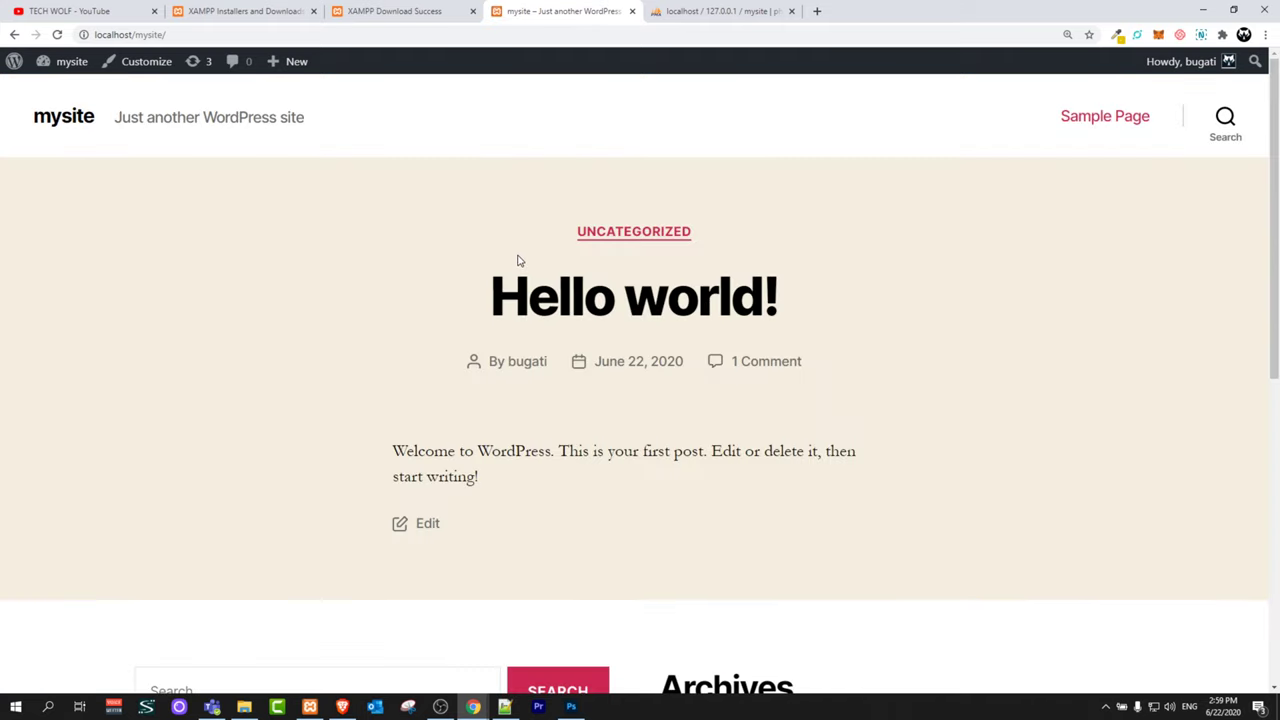